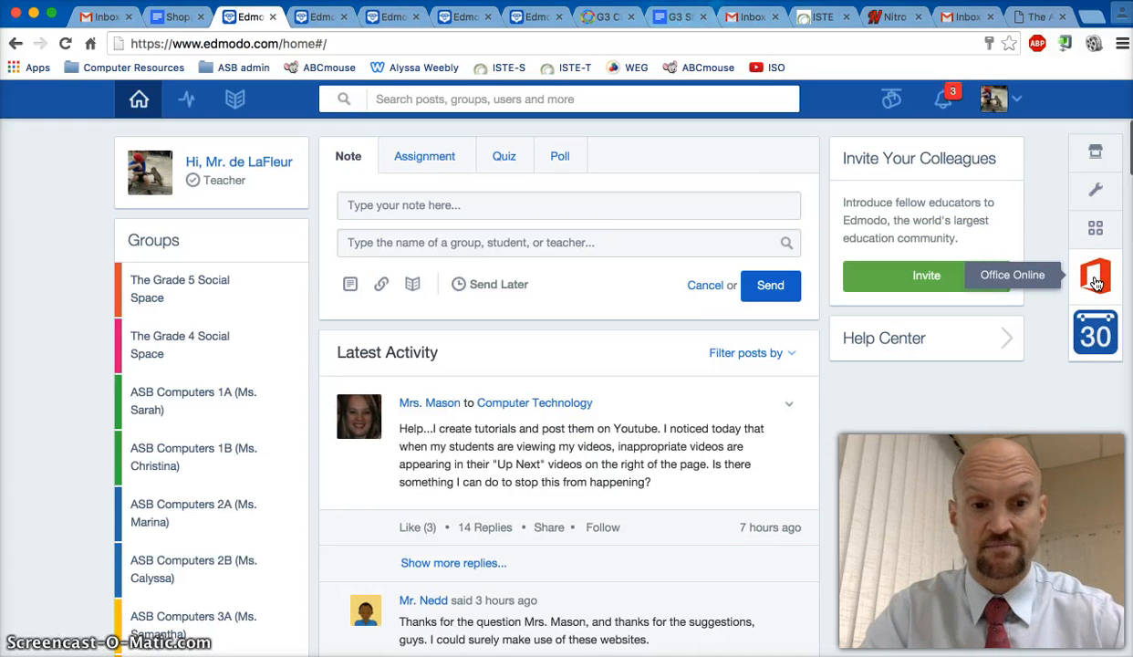
Create a new Excel Online workbook from Edmodo's Office Online launcher and name the file "Shopping Spree".
{"action": "left_click", "coordinate": [1096, 282]}
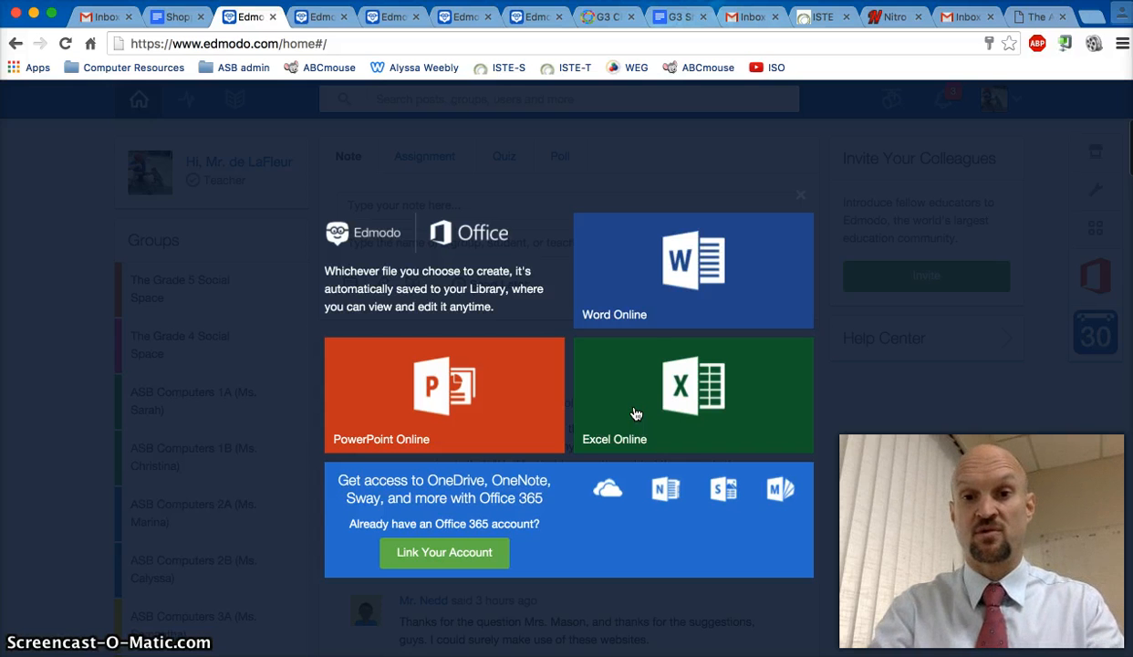
{"action": "left_click", "coordinate": [644, 398]}
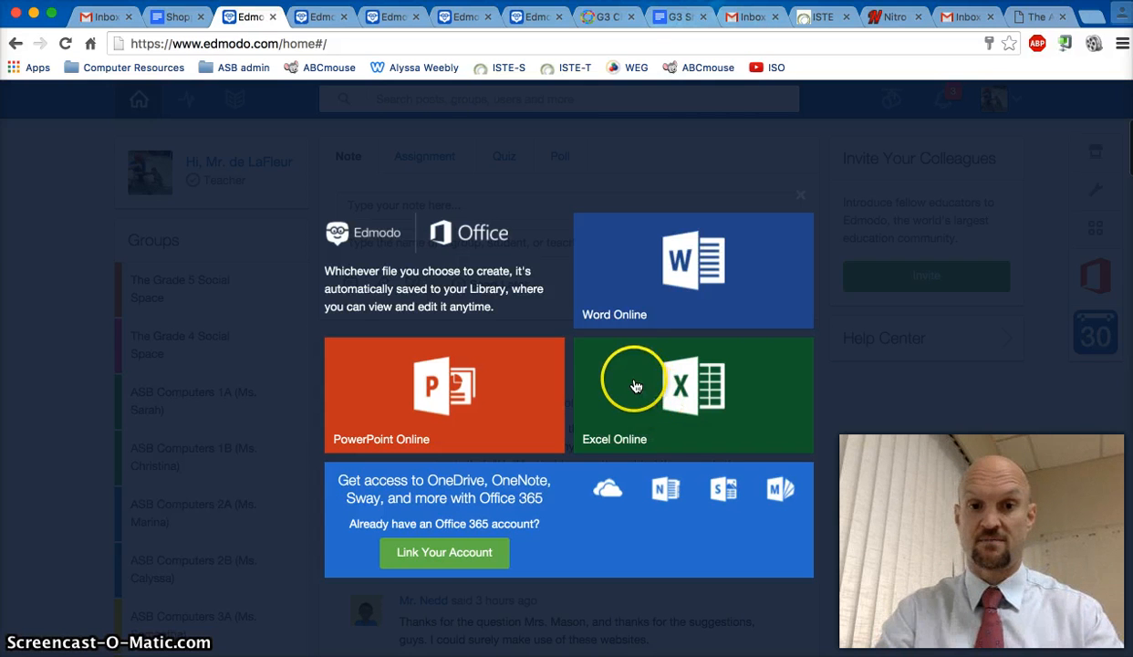
{"action": "left_click", "coordinate": [645, 256]}
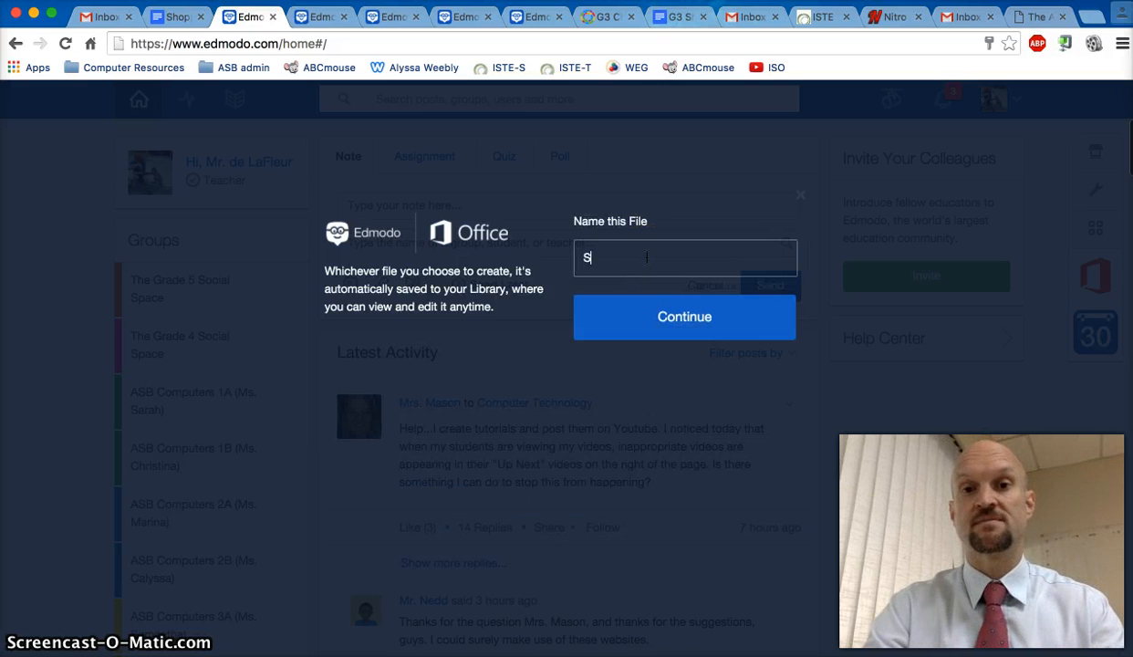
{"action": "type", "text": "Shopping Spree"}
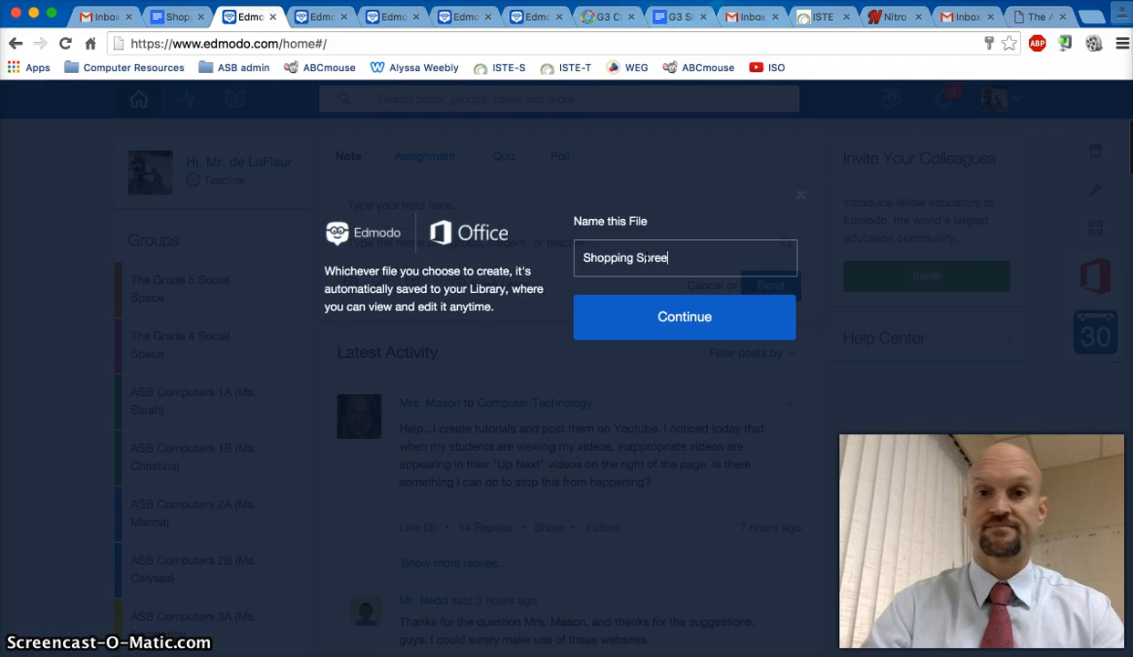
{"action": "left_click", "coordinate": [686, 312]}
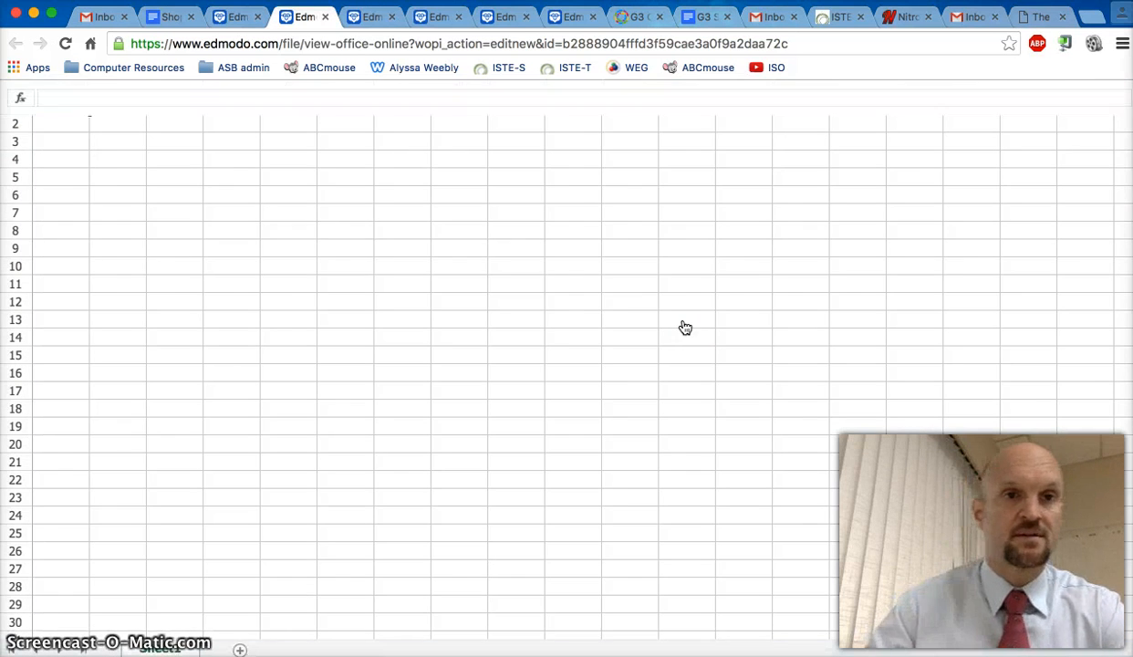
Enter "My Country: France" in cell A1.
{"action": "left_click", "coordinate": [70, 296]}
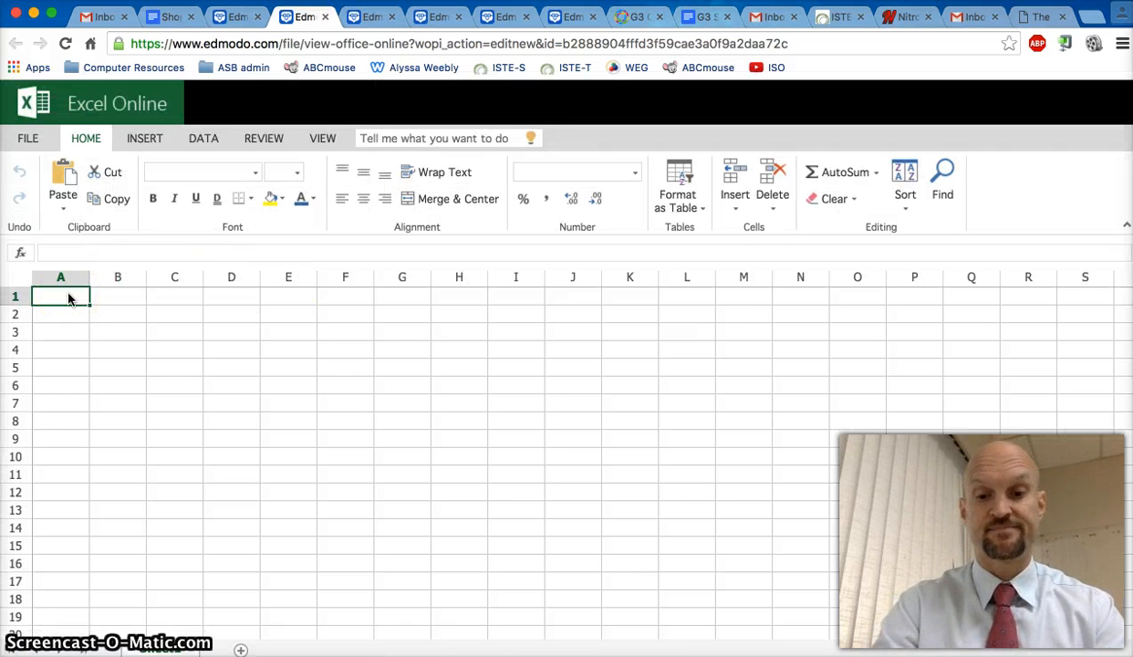
{"action": "type", "text": "My "}
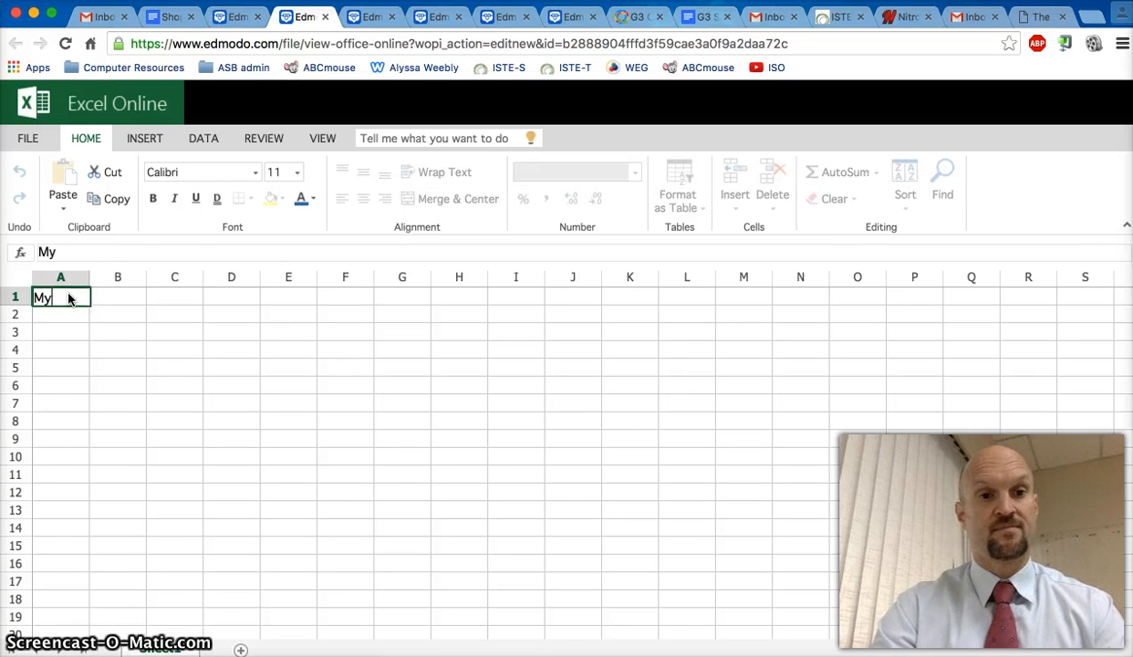
{"action": "type", "text": "Cou"}
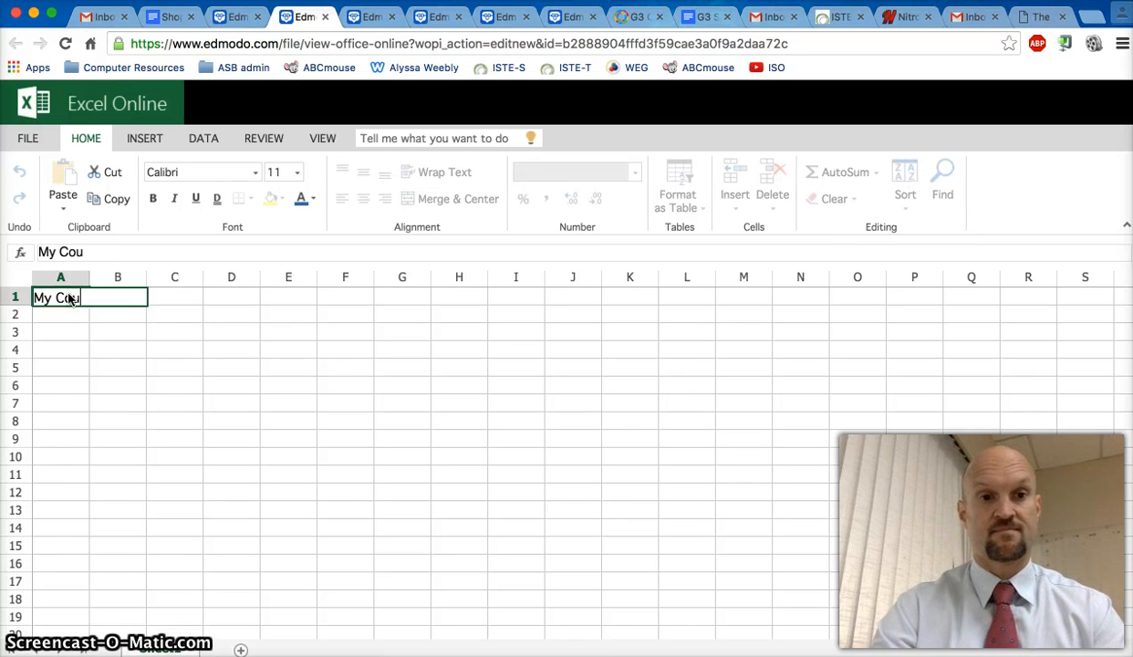
{"action": "type", "text": "nt"}
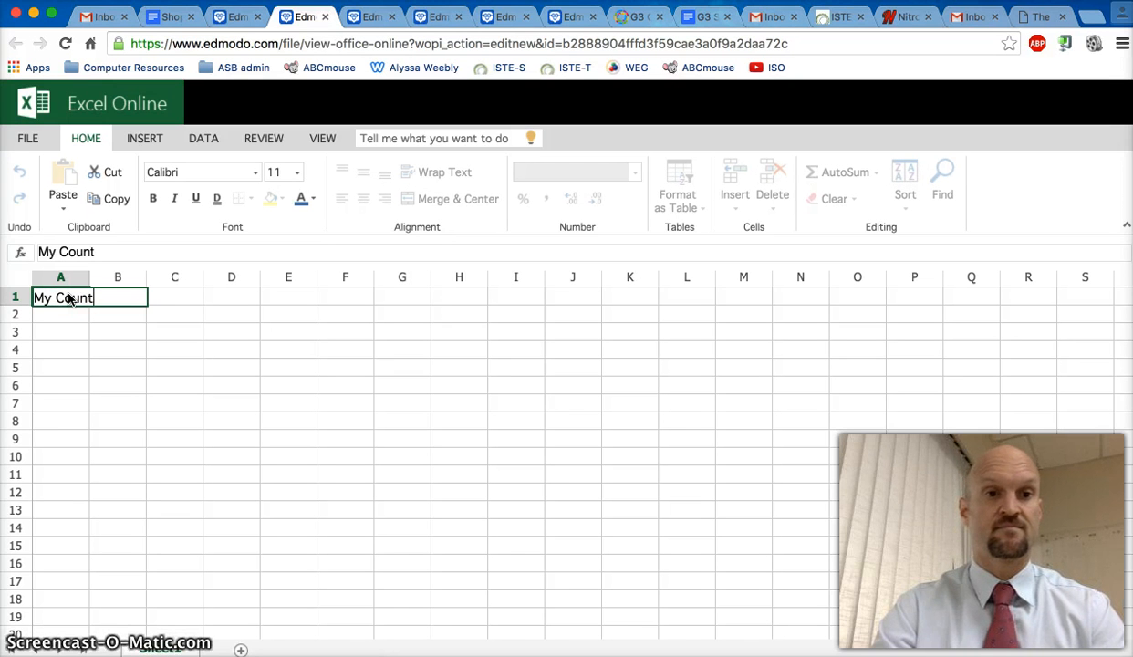
{"action": "type", "text": "ry"}
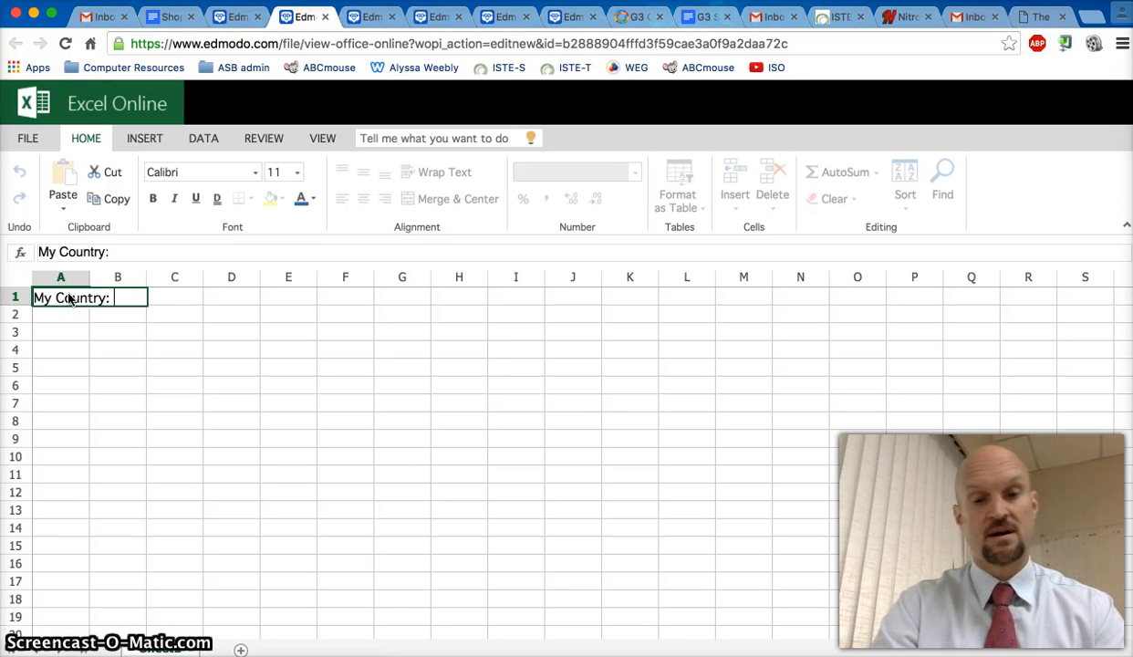
{"action": "type", "text": ": Fra"}
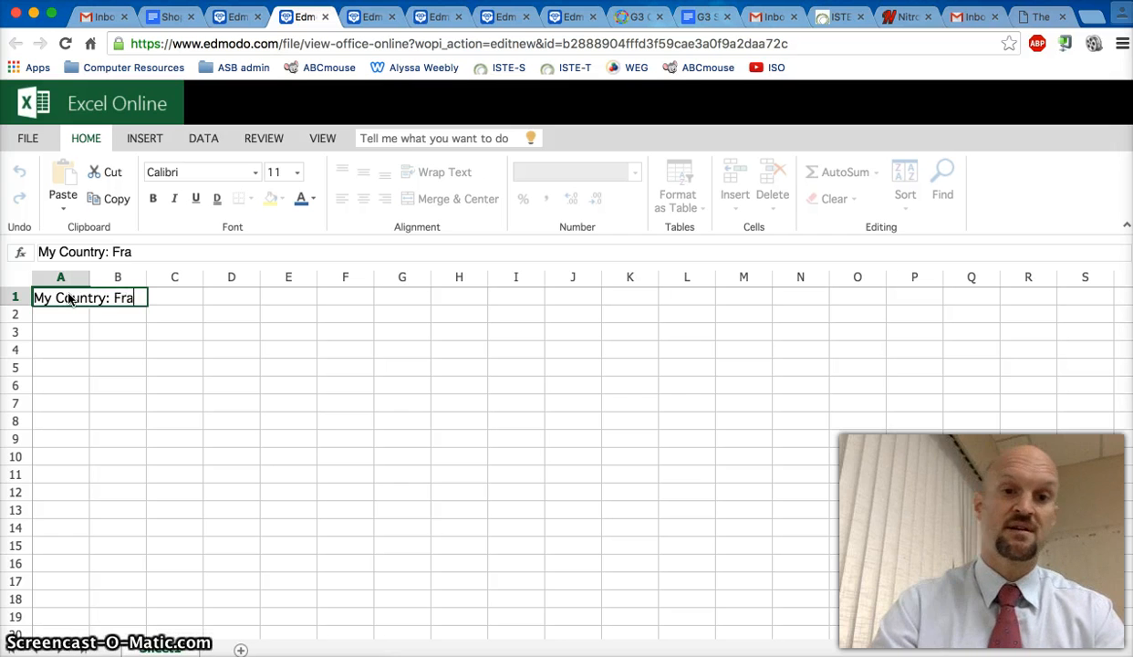
{"action": "type", "text": "nc"}
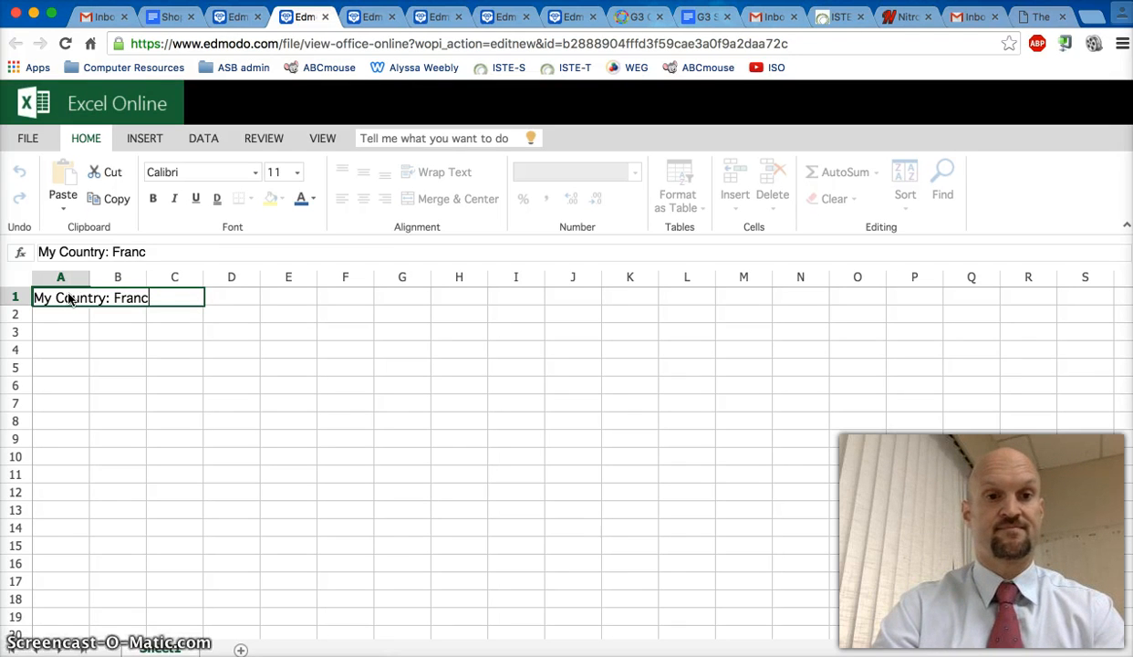
{"action": "type", "text": "e"}
{"action": "left_click", "coordinate": [86, 401]}
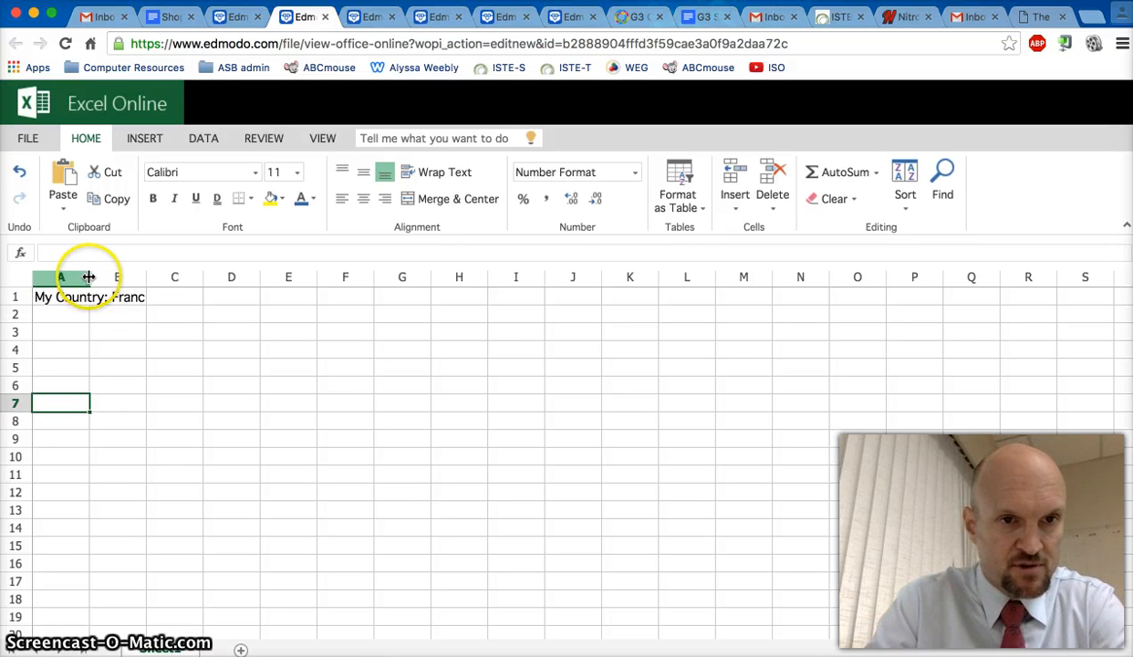
Widen column A until the full text in cell A1 fits inside it.
{"action": "left_click_drag", "start_coordinate": [88, 276], "coordinate": [241, 277]}
{"action": "left_click", "coordinate": [190, 363]}
{"action": "left_click", "coordinate": [112, 298]}
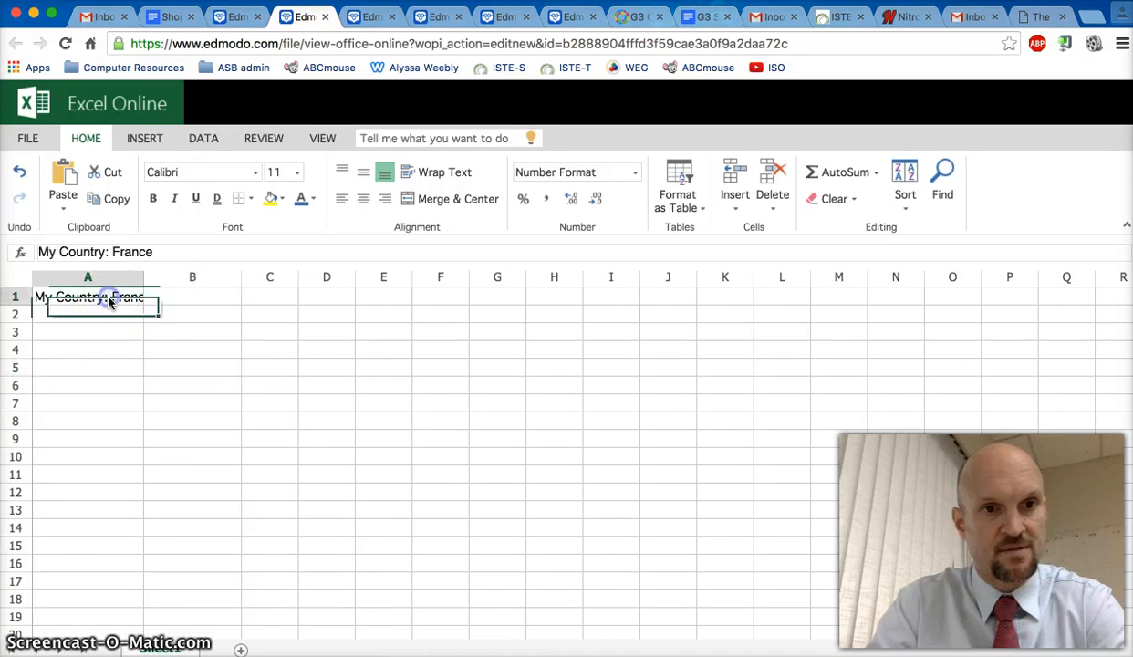
{"action": "left_click_drag", "start_coordinate": [143, 279], "coordinate": [168, 278]}
{"action": "left_click", "coordinate": [215, 399]}
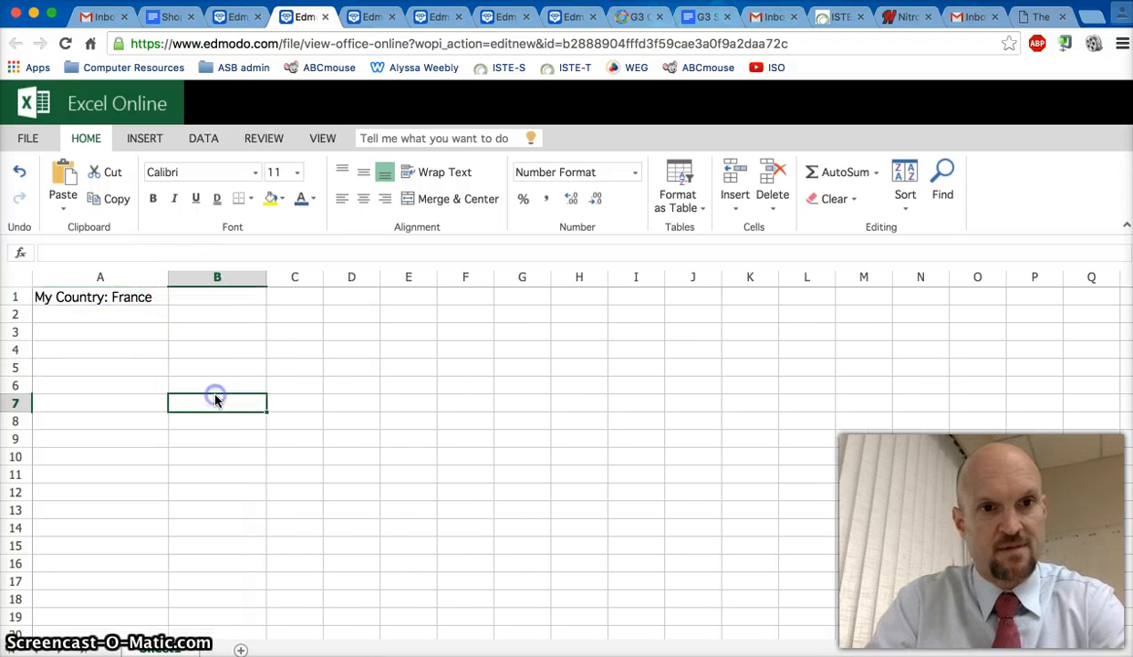
{"action": "left_click", "coordinate": [223, 438]}
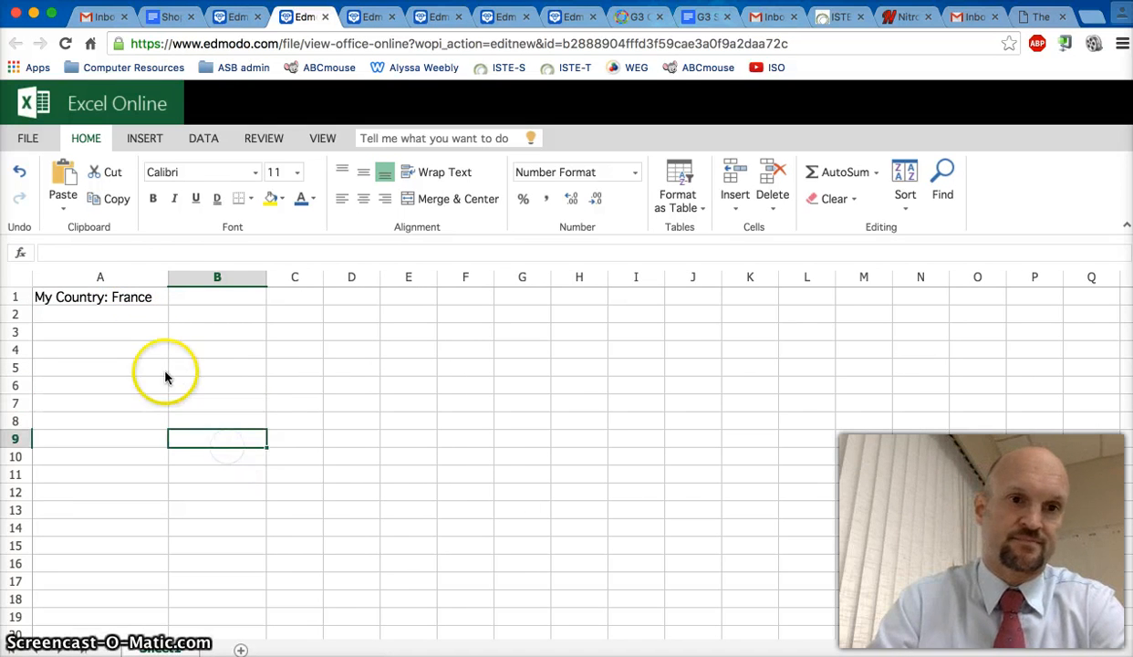
{"action": "left_click", "coordinate": [123, 312]}
{"action": "left_click", "coordinate": [85, 300]}
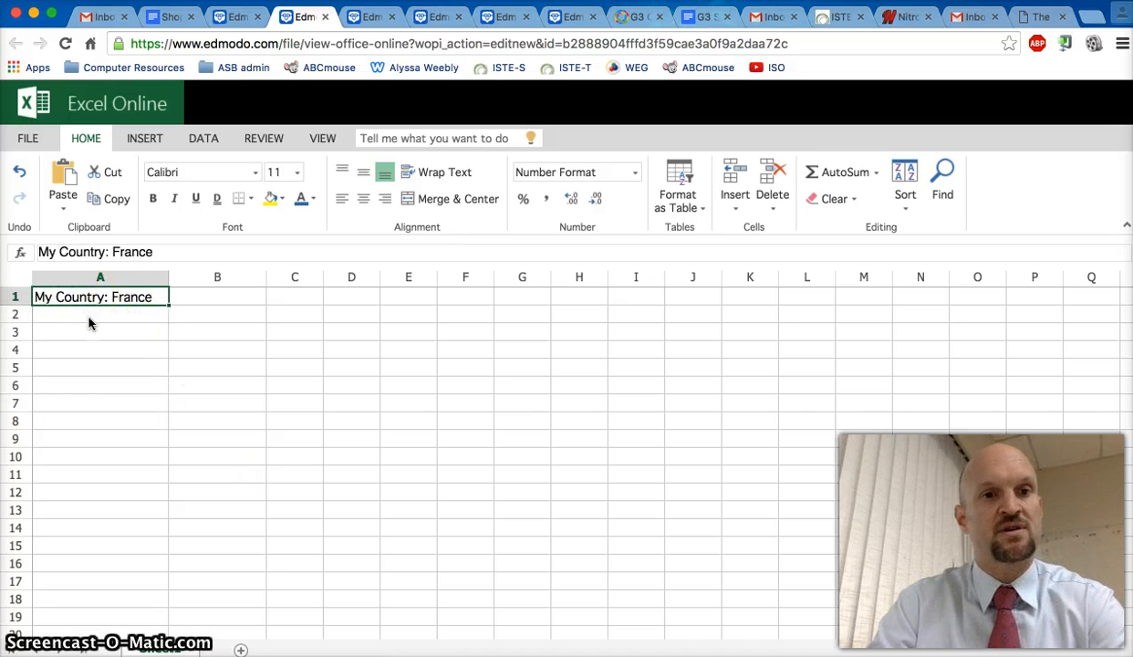
Enter the column headings "Item" in cell A2 and "Price" in cell B2.
{"action": "left_click", "coordinate": [94, 310]}
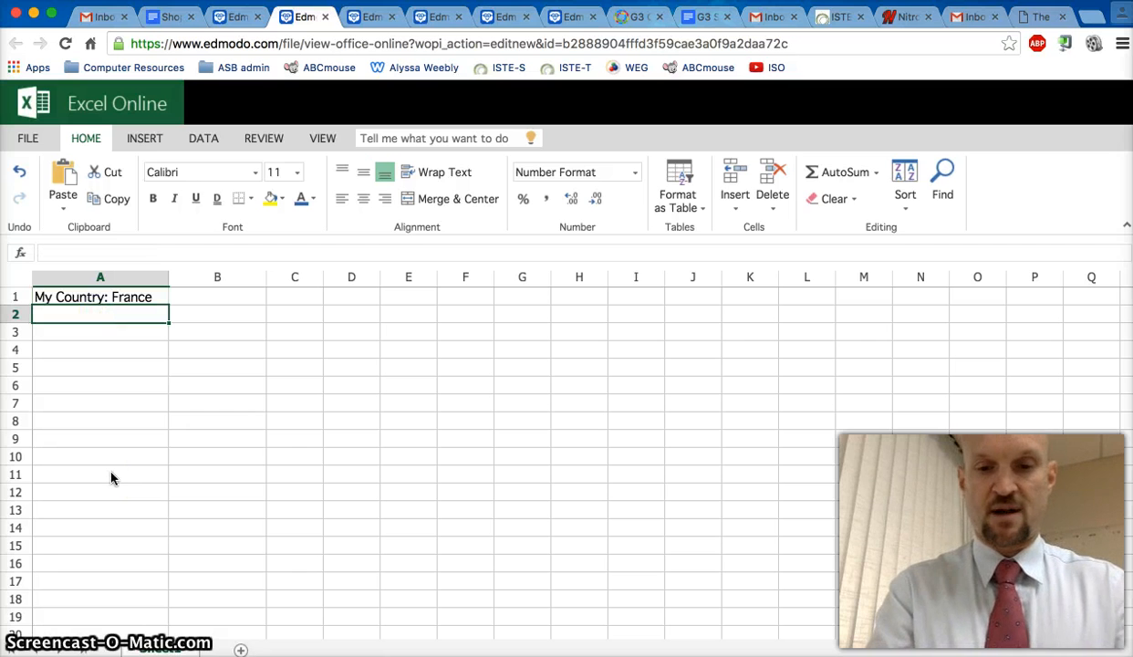
{"action": "type", "text": "Item"}
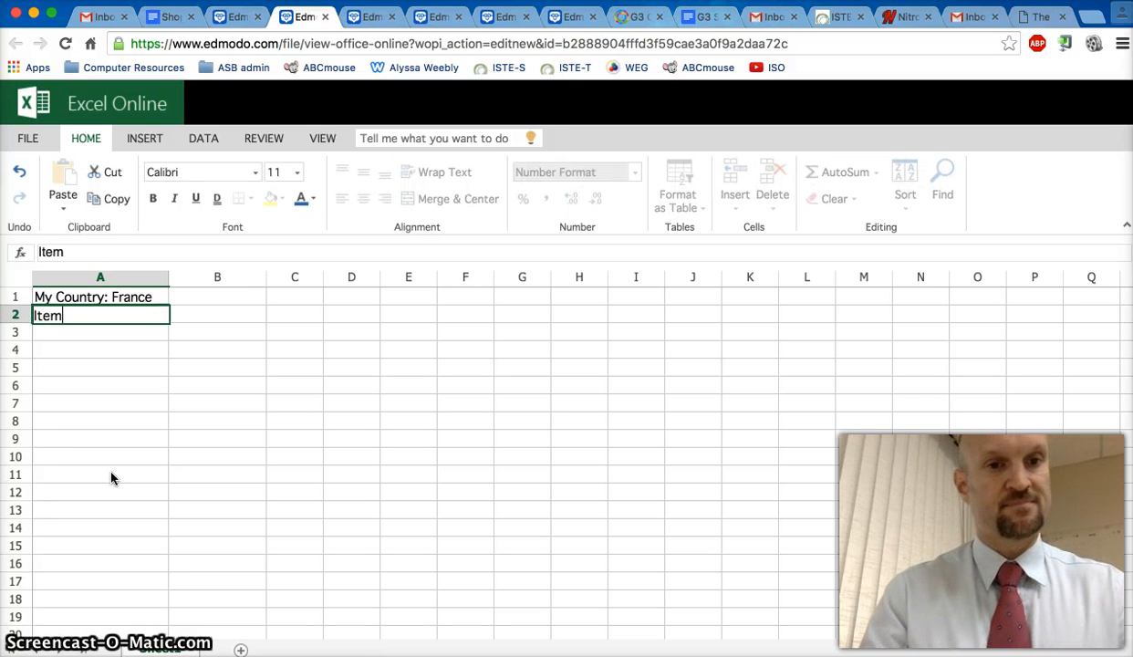
{"action": "key", "text": "Return"}
{"action": "left_click", "coordinate": [142, 526]}
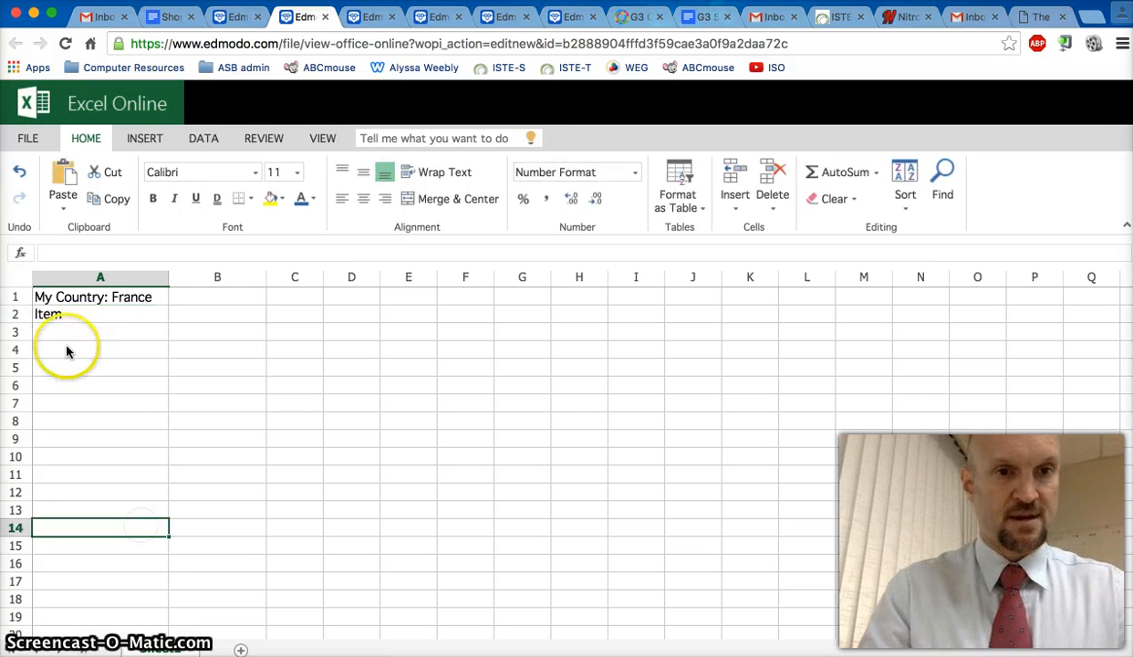
{"action": "left_click_drag", "start_coordinate": [73, 331], "coordinate": [85, 582]}
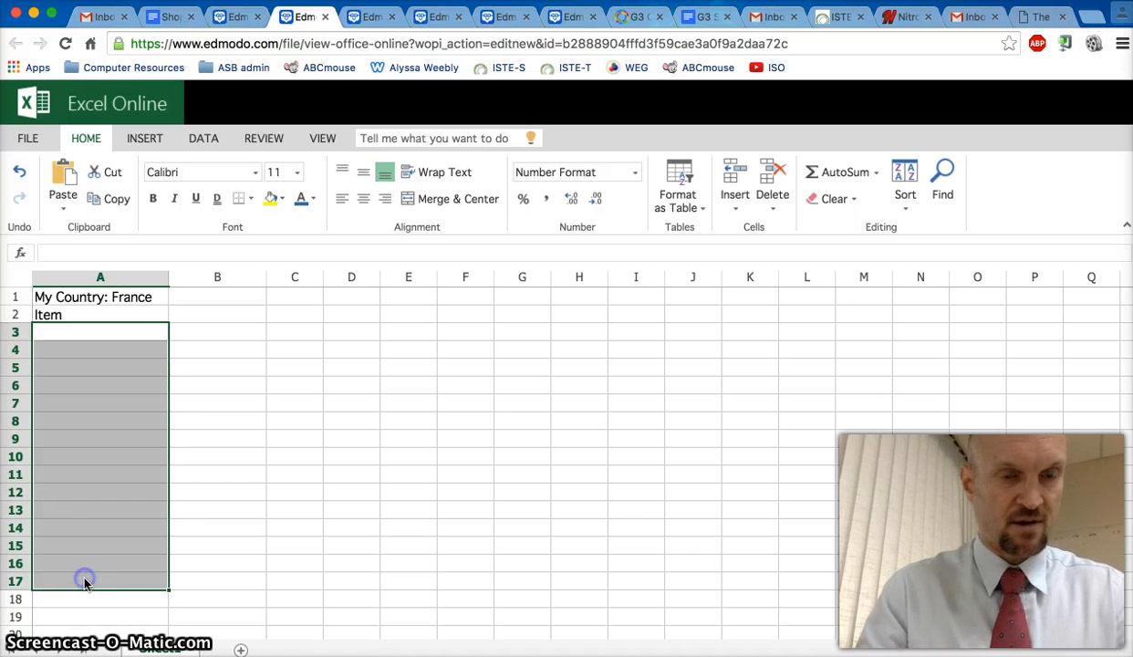
{"action": "left_click", "coordinate": [215, 311]}
{"action": "type", "text": "n"}
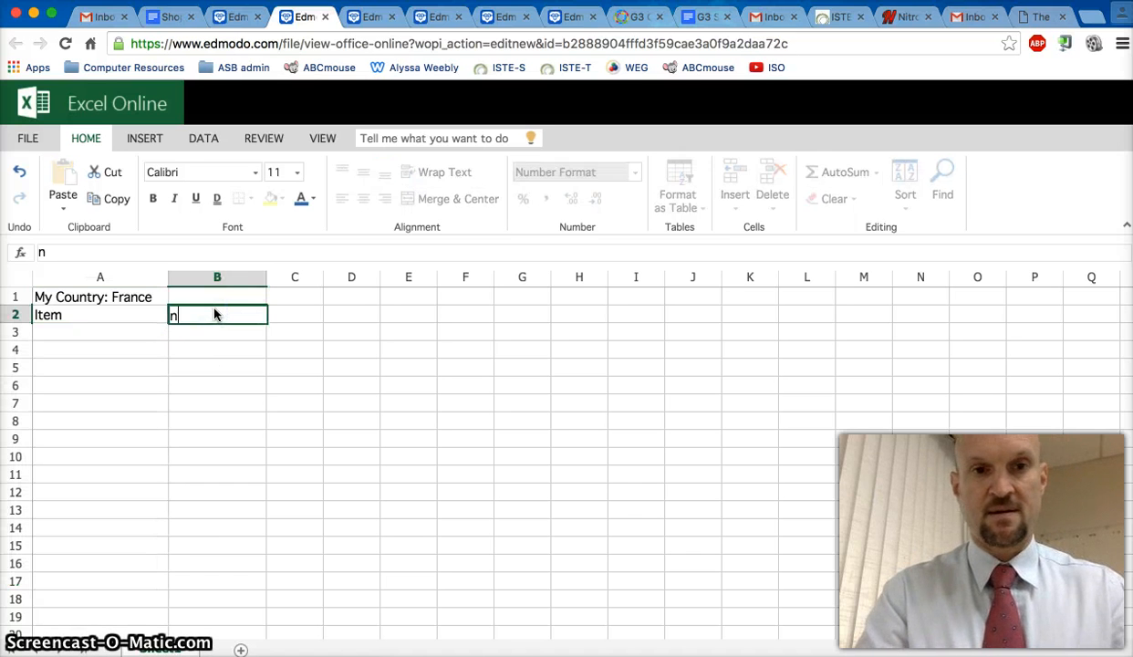
{"action": "type", "text": "Price"}
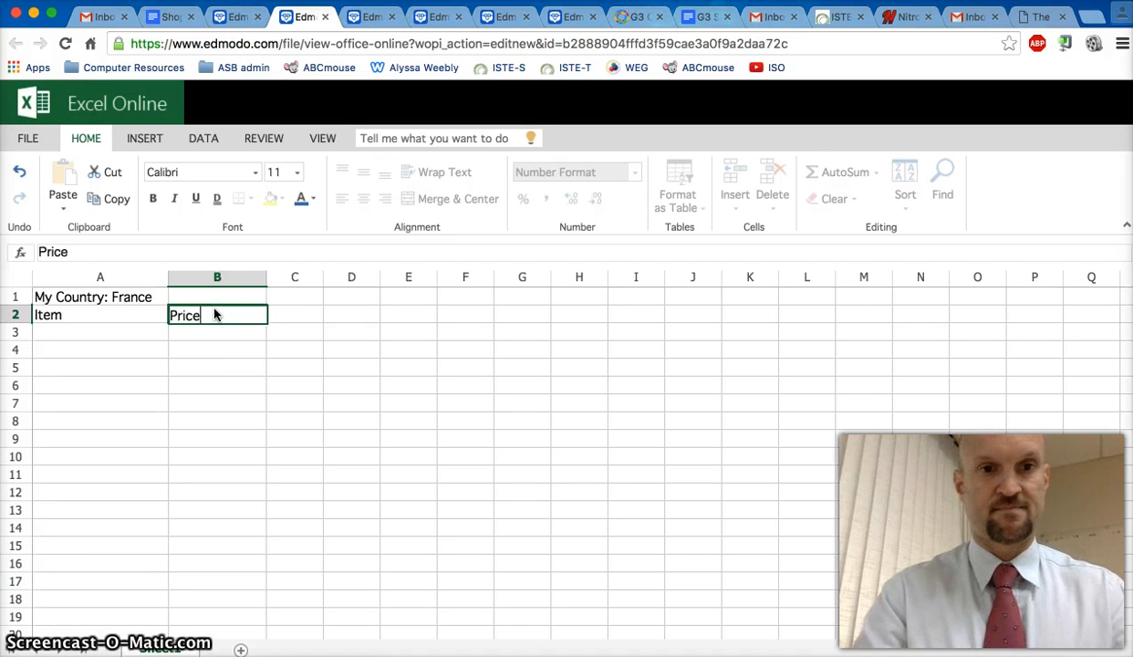
{"action": "left_click", "coordinate": [216, 350]}
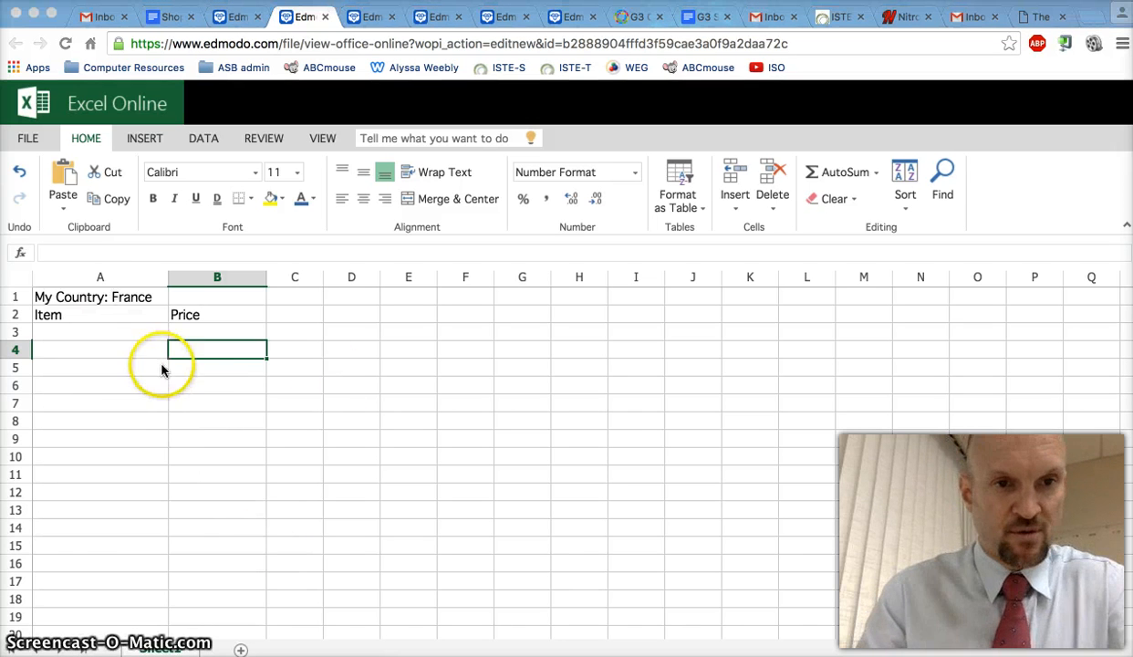
{"action": "left_click", "coordinate": [80, 334]}
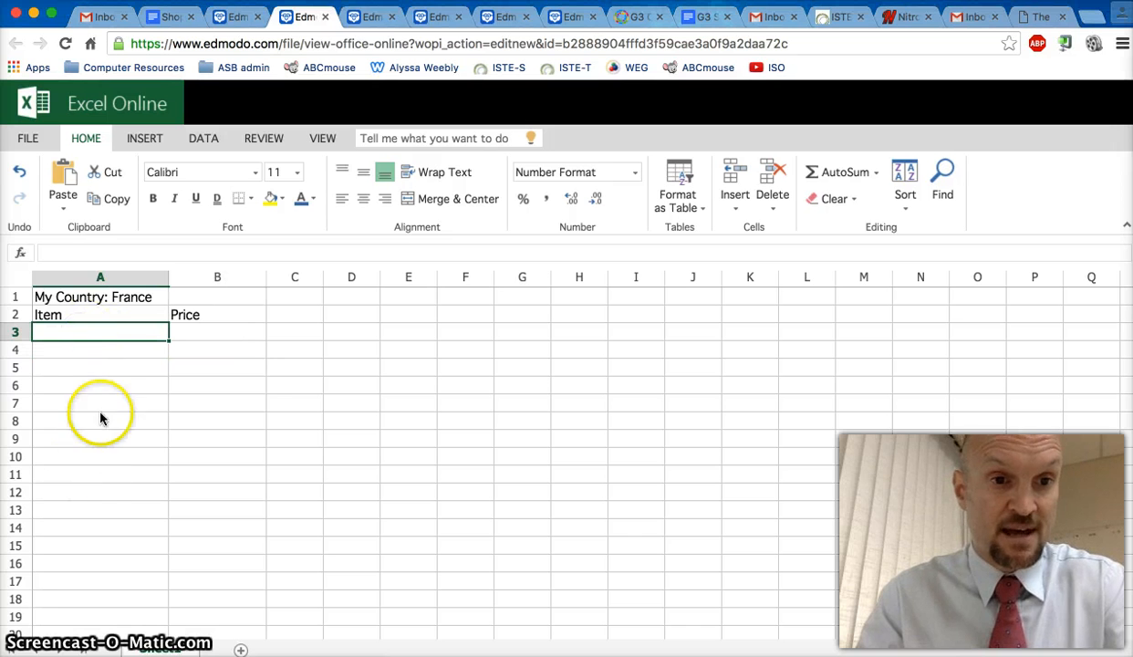
{"action": "left_click_drag", "start_coordinate": [101, 336], "coordinate": [107, 503]}
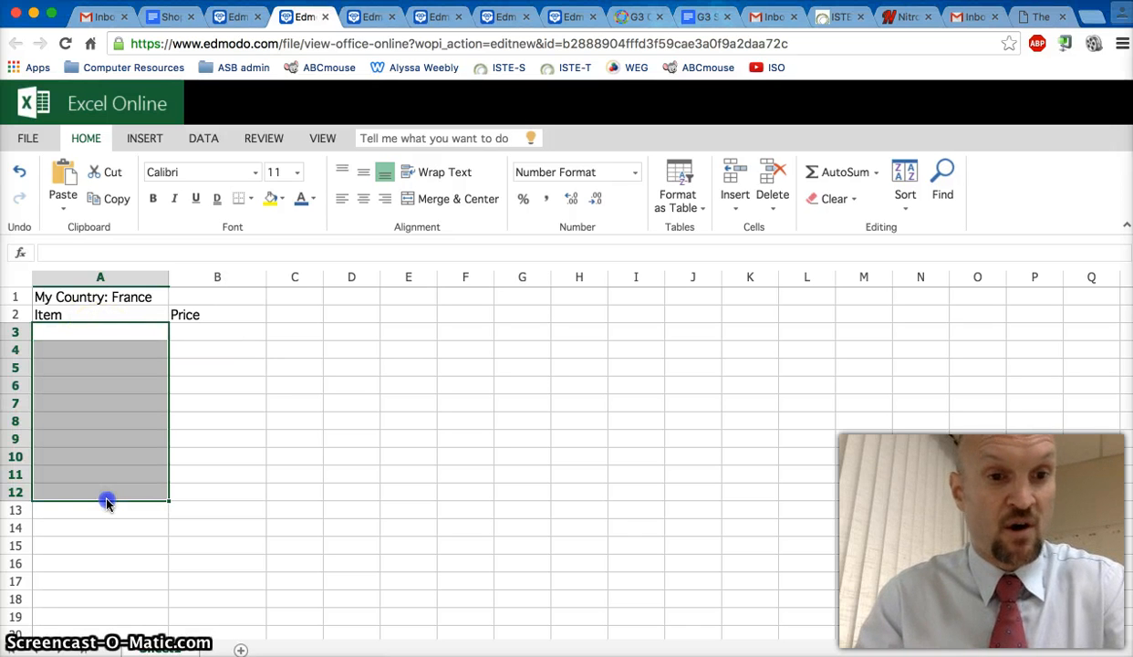
{"action": "left_click", "coordinate": [217, 332]}
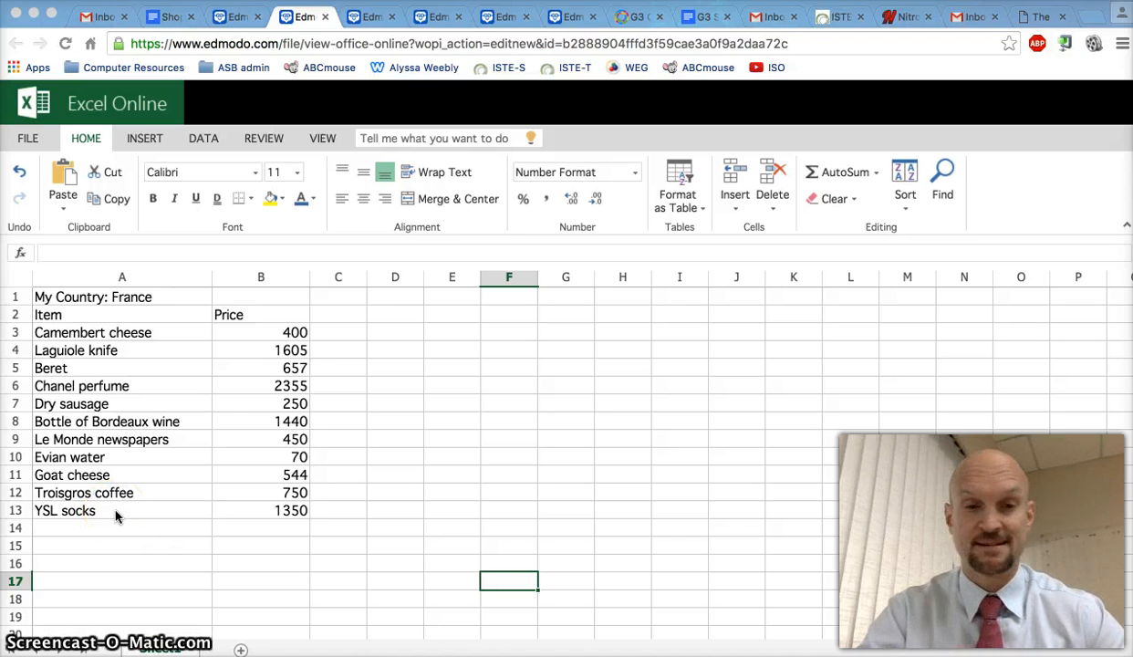
Total the prices in cell B17 with AutoSum over the range B3:B16.
{"action": "left_click", "coordinate": [301, 336]}
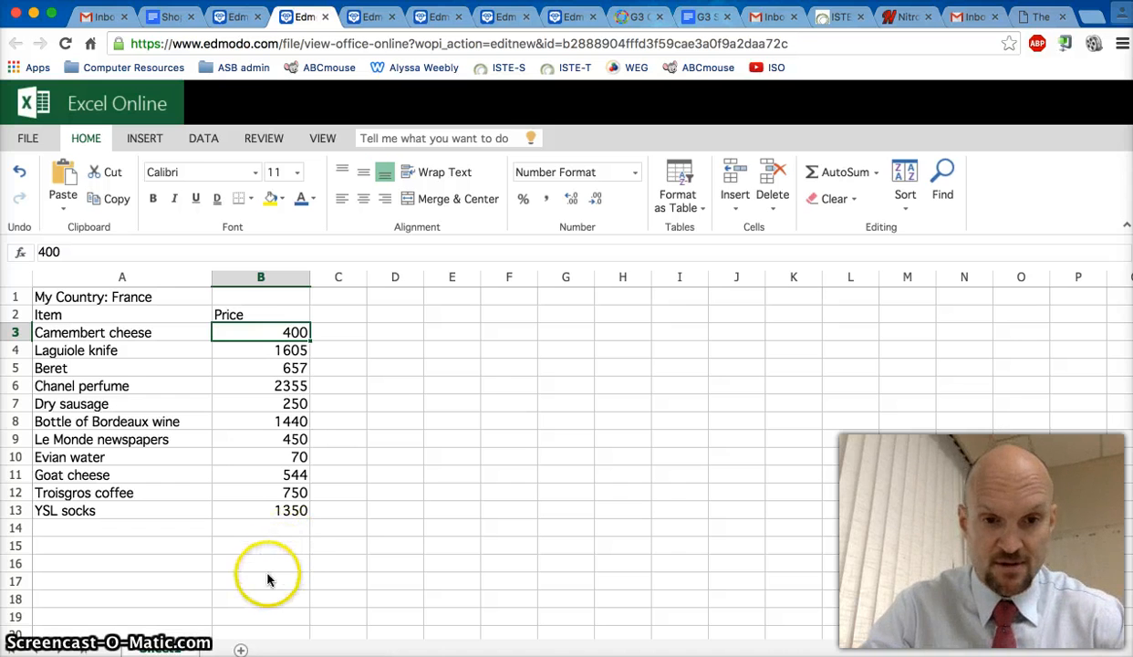
{"action": "left_click", "coordinate": [282, 529]}
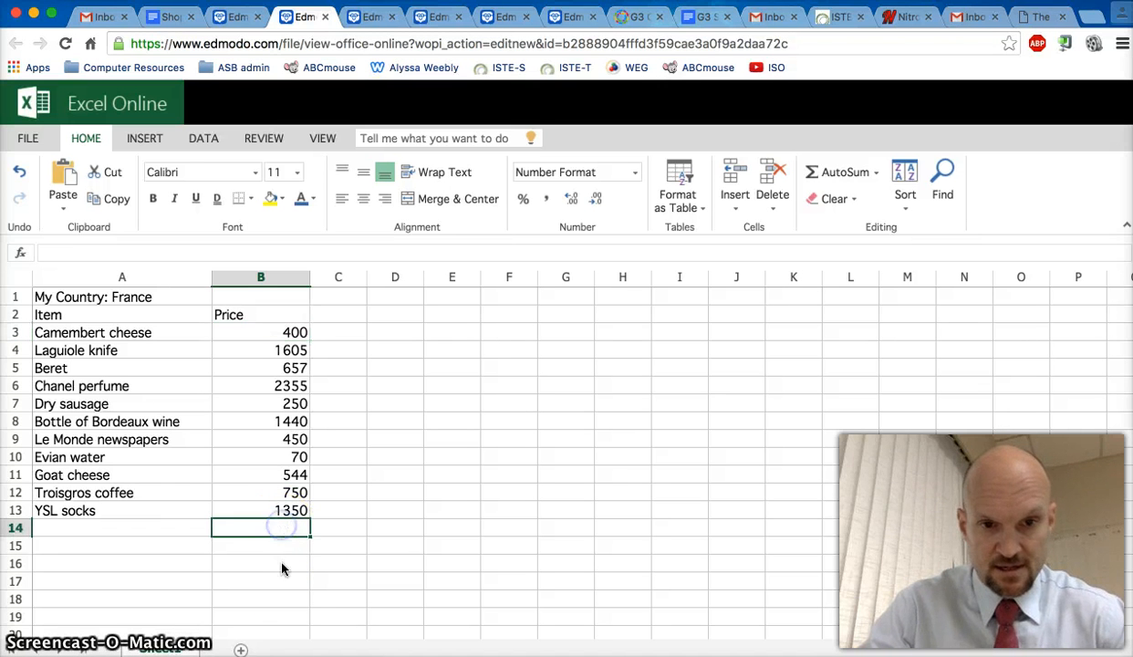
{"action": "left_click", "coordinate": [280, 580]}
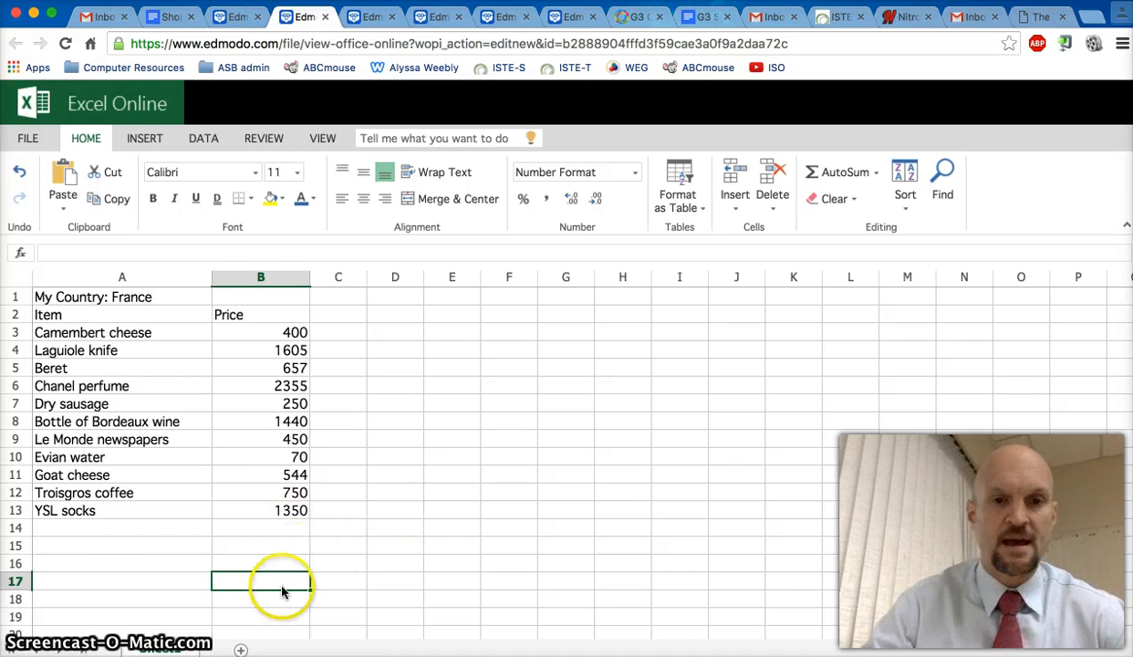
{"action": "left_click", "coordinate": [839, 174]}
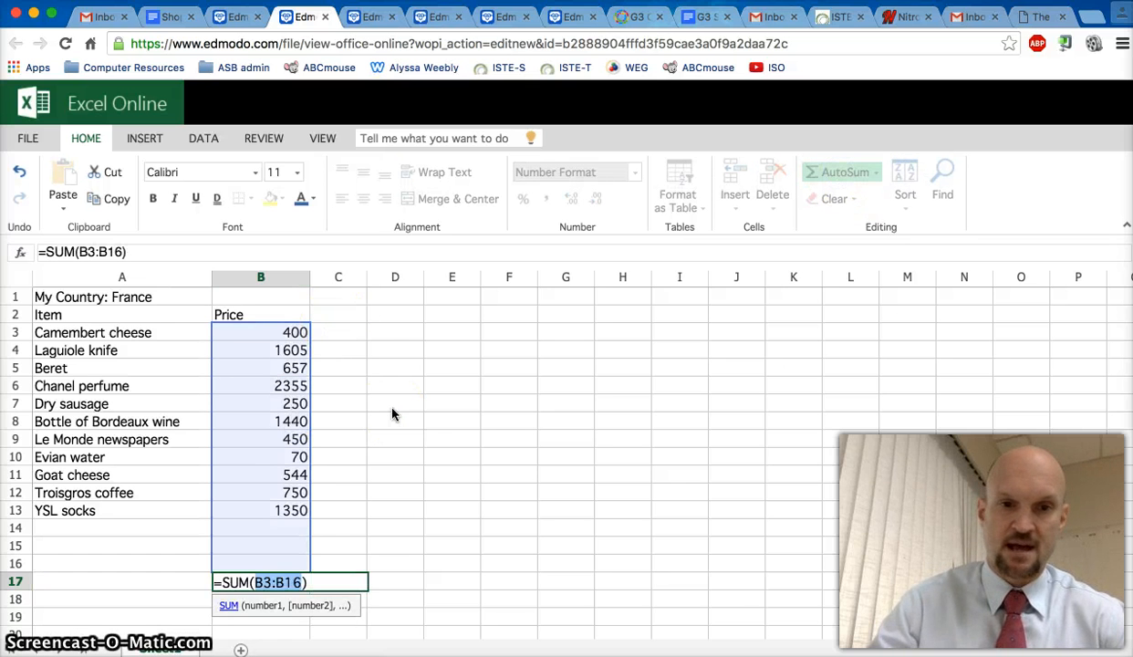
{"action": "key", "text": "Return"}
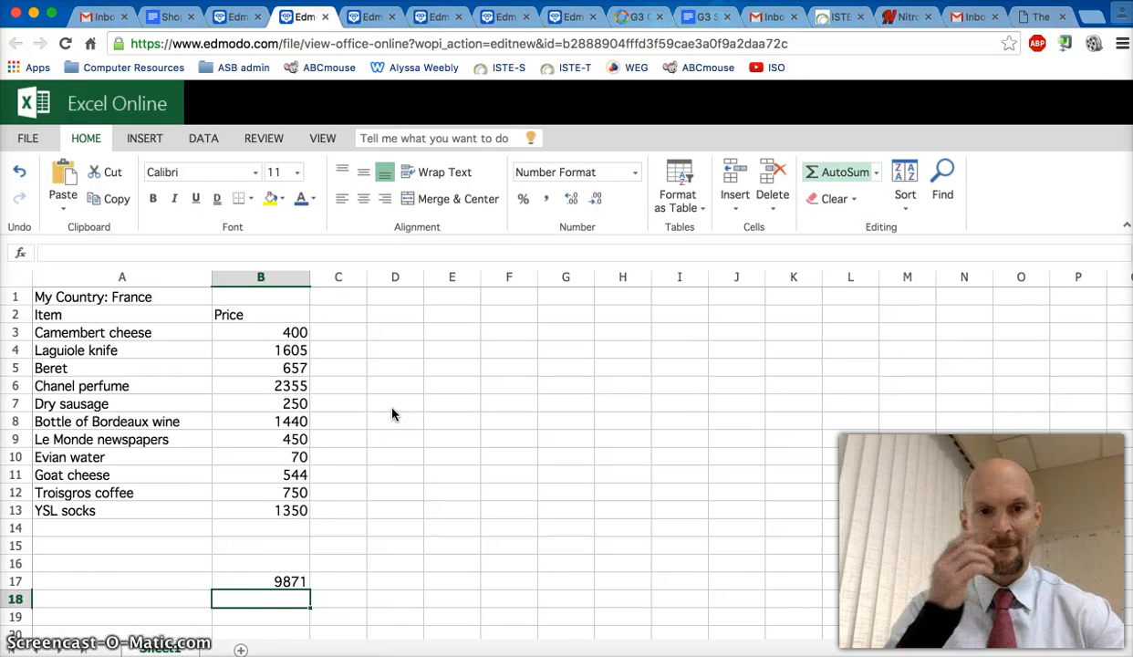
{"action": "left_click", "coordinate": [291, 581]}
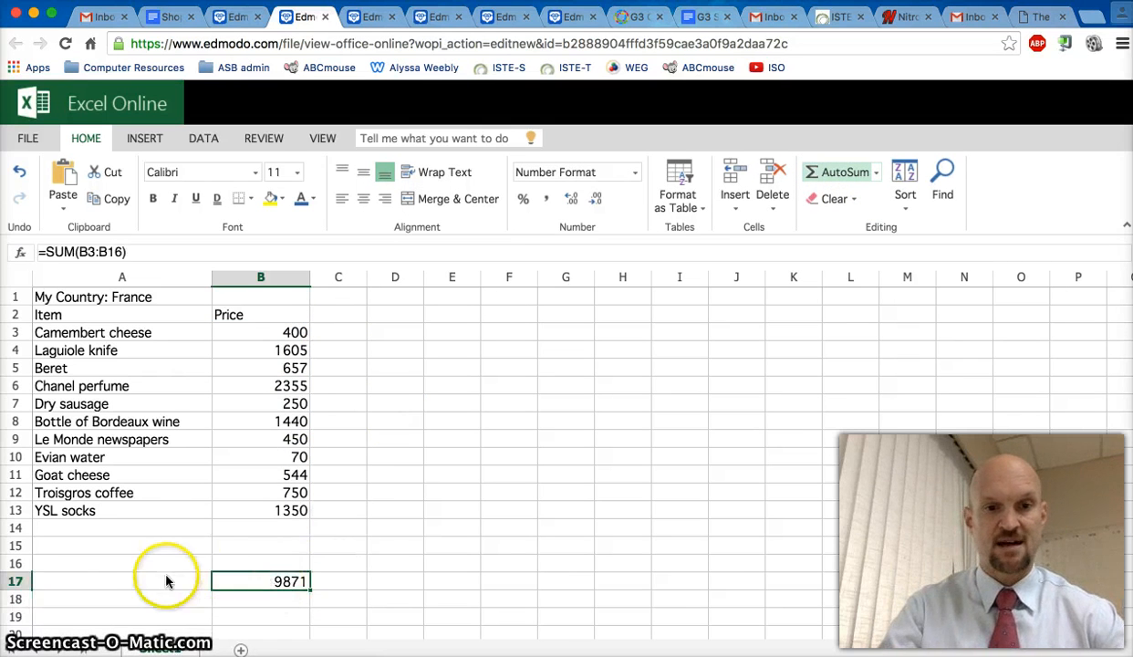
Label the price total by entering "Money Spent" in cell A17.
{"action": "left_click", "coordinate": [167, 582]}
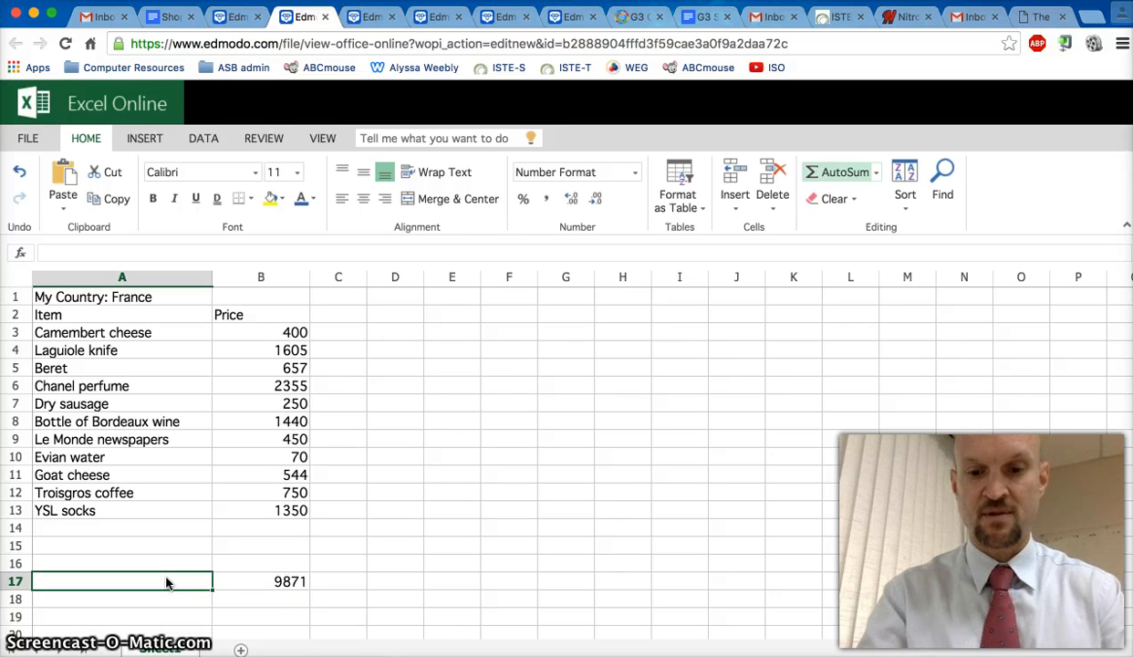
{"action": "type", "text": "Mo"}
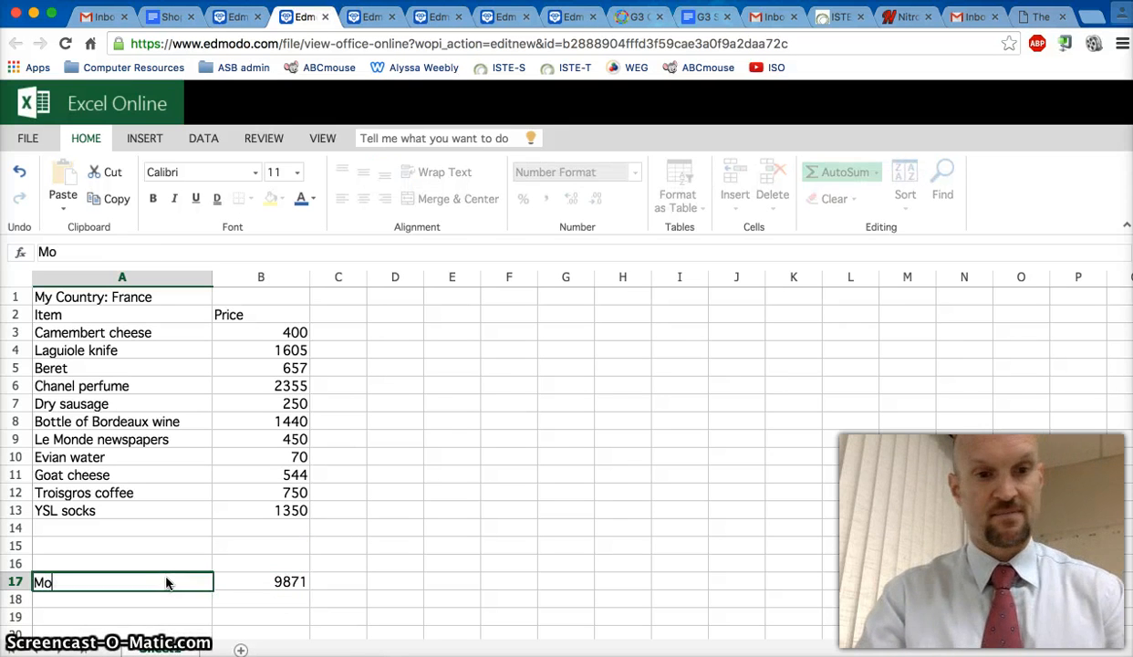
{"action": "type", "text": "ney"}
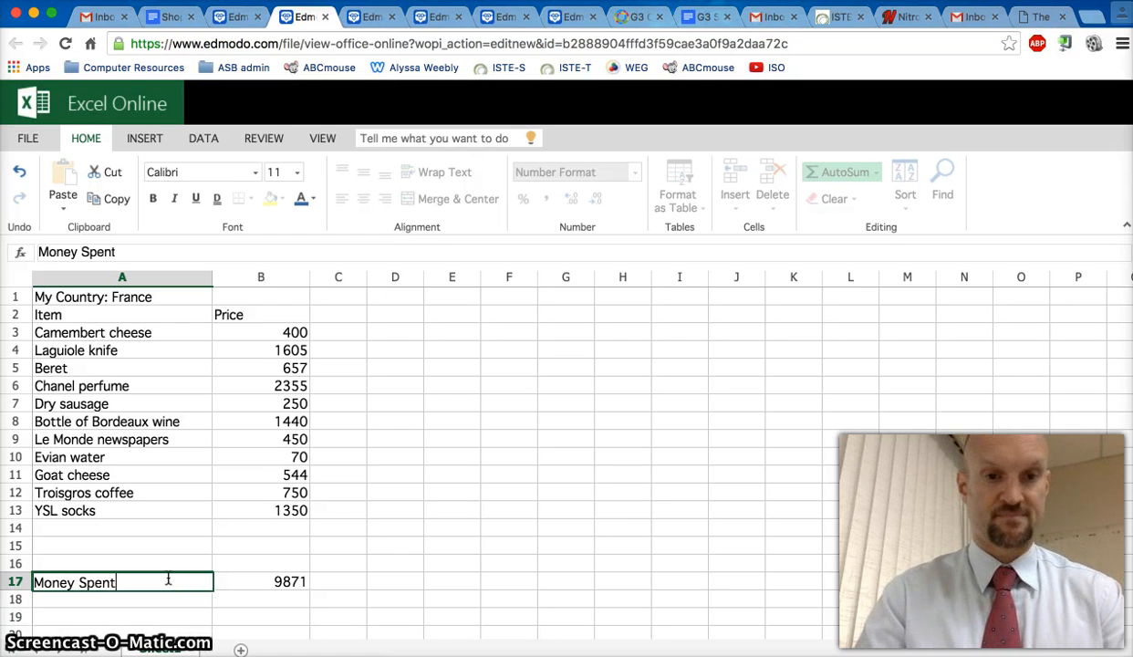
{"action": "type", "text": " Spent"}
{"action": "left_click", "coordinate": [372, 598]}
{"action": "left_click", "coordinate": [286, 582]}
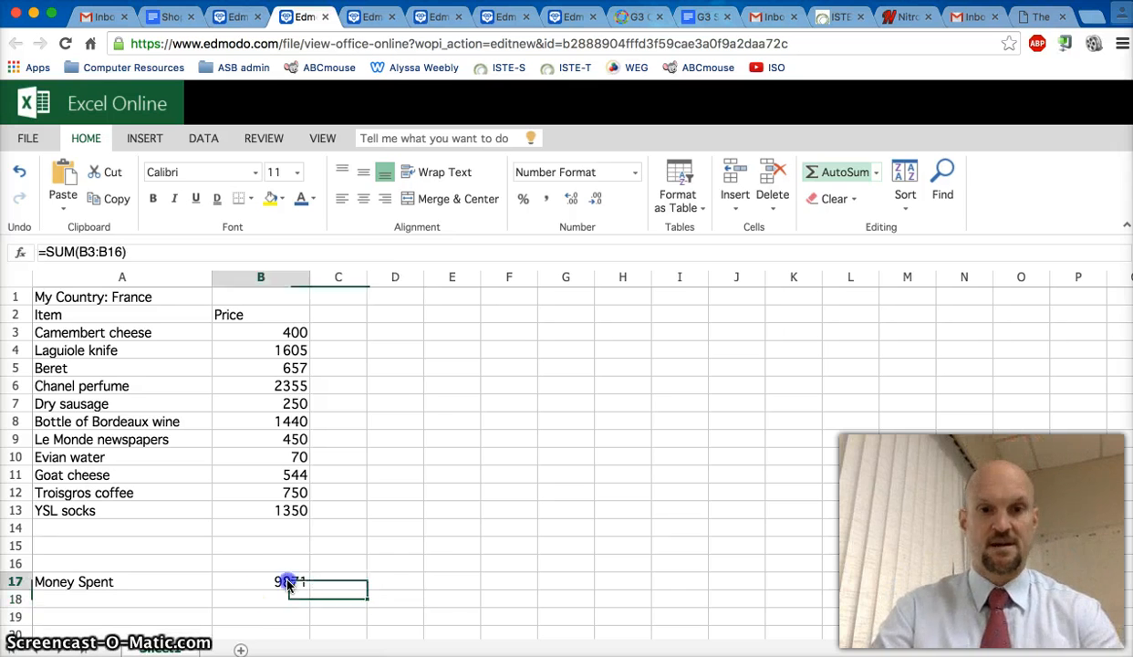
{"action": "left_click", "coordinate": [430, 581]}
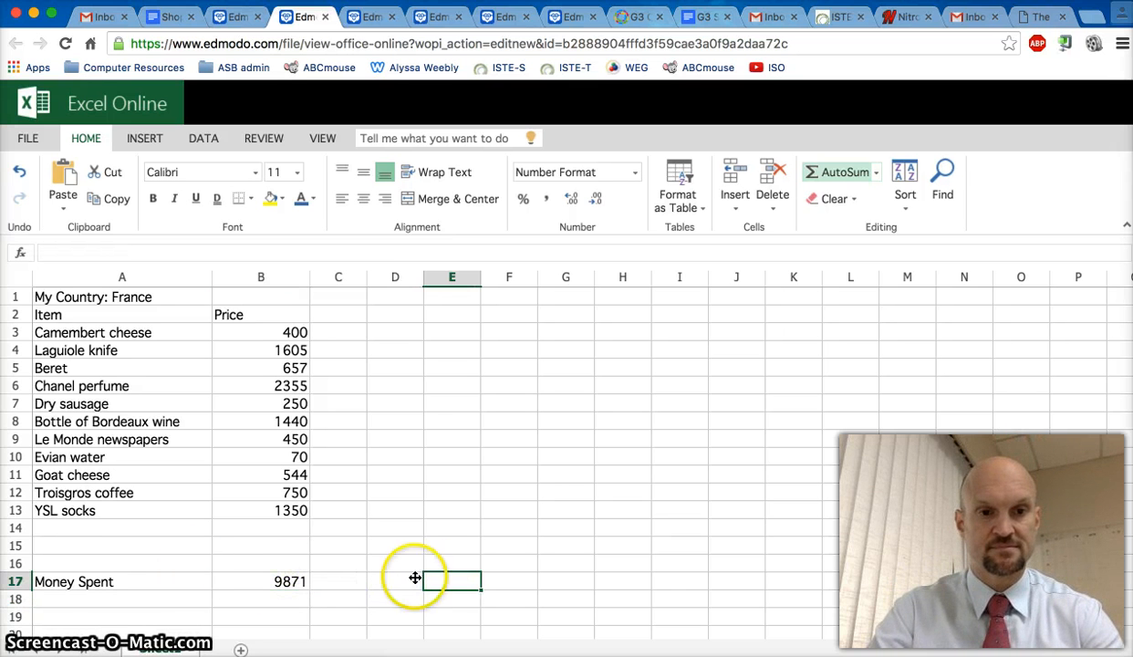
Enter the label "My Budget" in cell A18 and the amount 10000 in cell B18.
{"action": "left_click", "coordinate": [101, 599]}
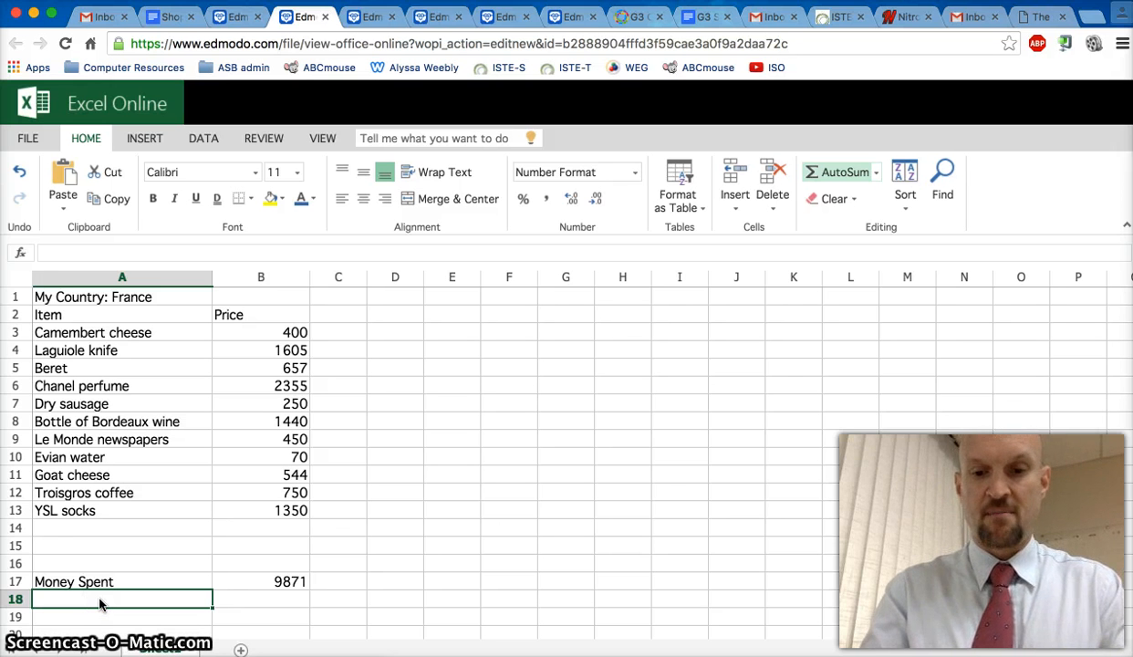
{"action": "type", "text": "My "}
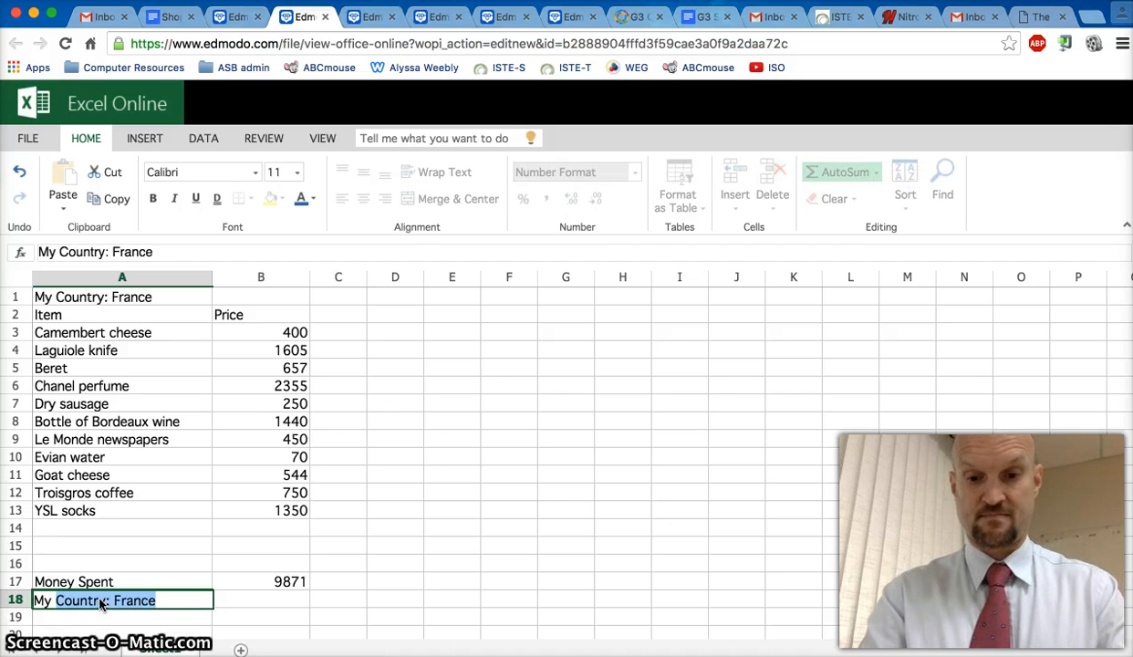
{"action": "type", "text": "Budget"}
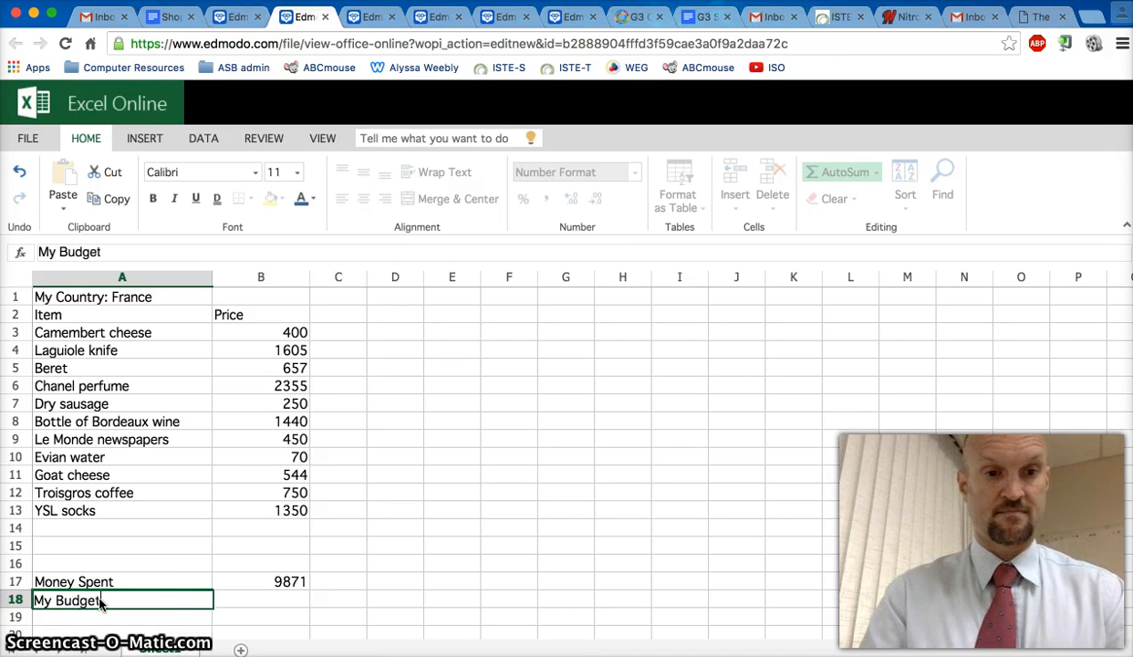
{"action": "left_click", "coordinate": [286, 600]}
{"action": "type", "text": "10000"}
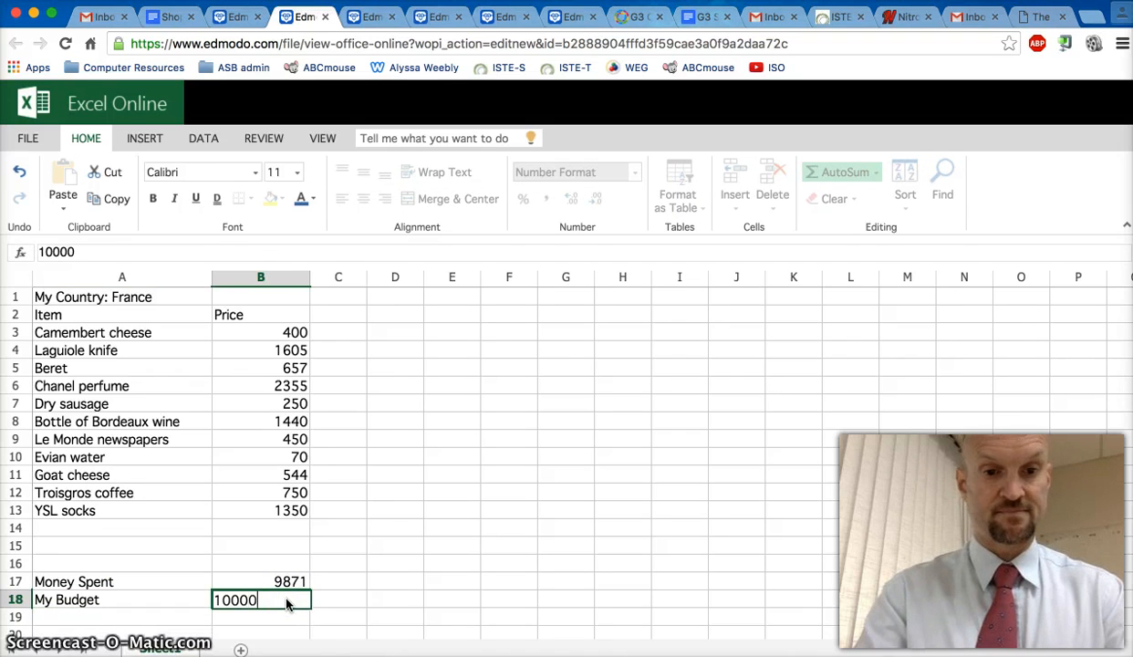
{"action": "left_click", "coordinate": [338, 604]}
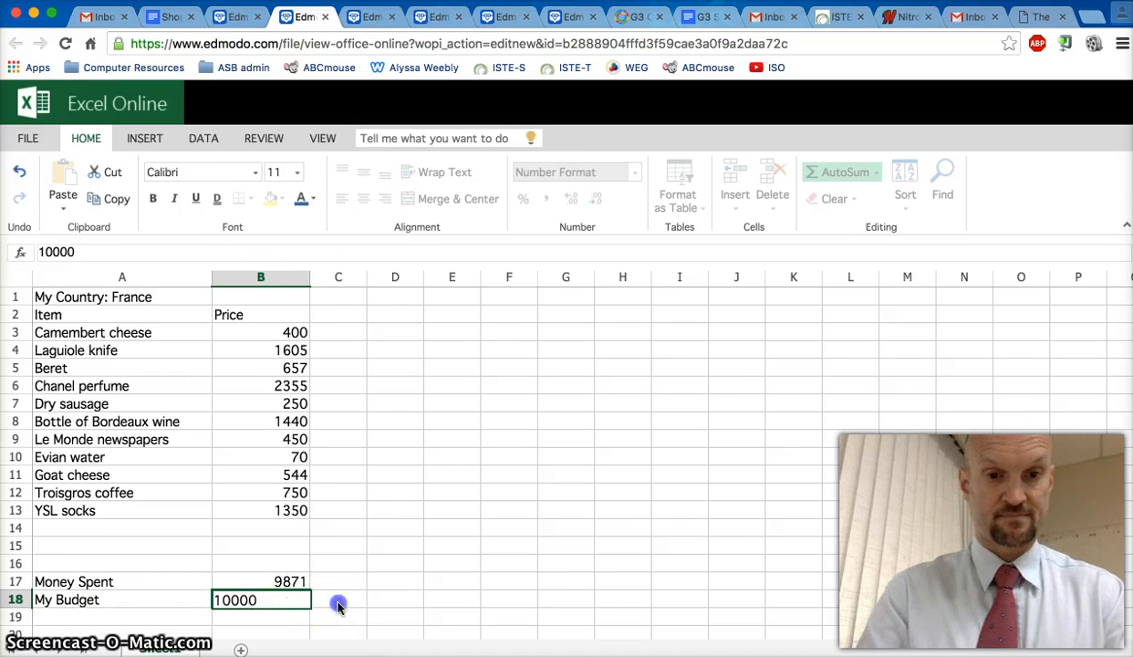
Enter the label "Money Left" in cell A19 below the budget row.
{"action": "left_click", "coordinate": [133, 622]}
{"action": "type", "text": "M"}
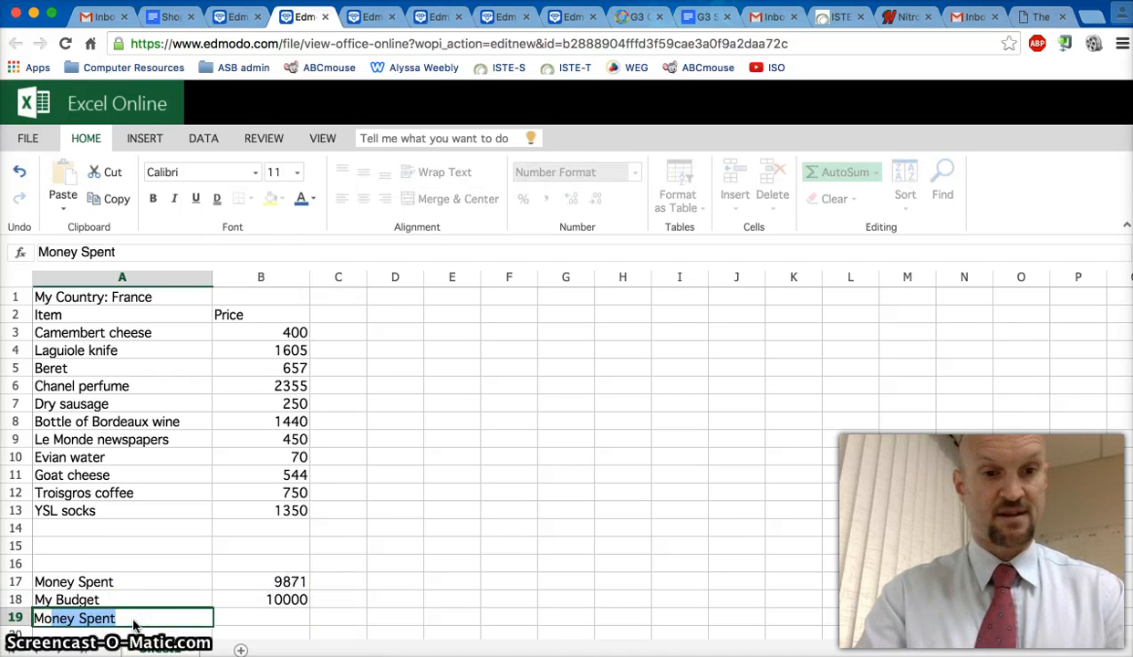
{"action": "type", "text": "oney "}
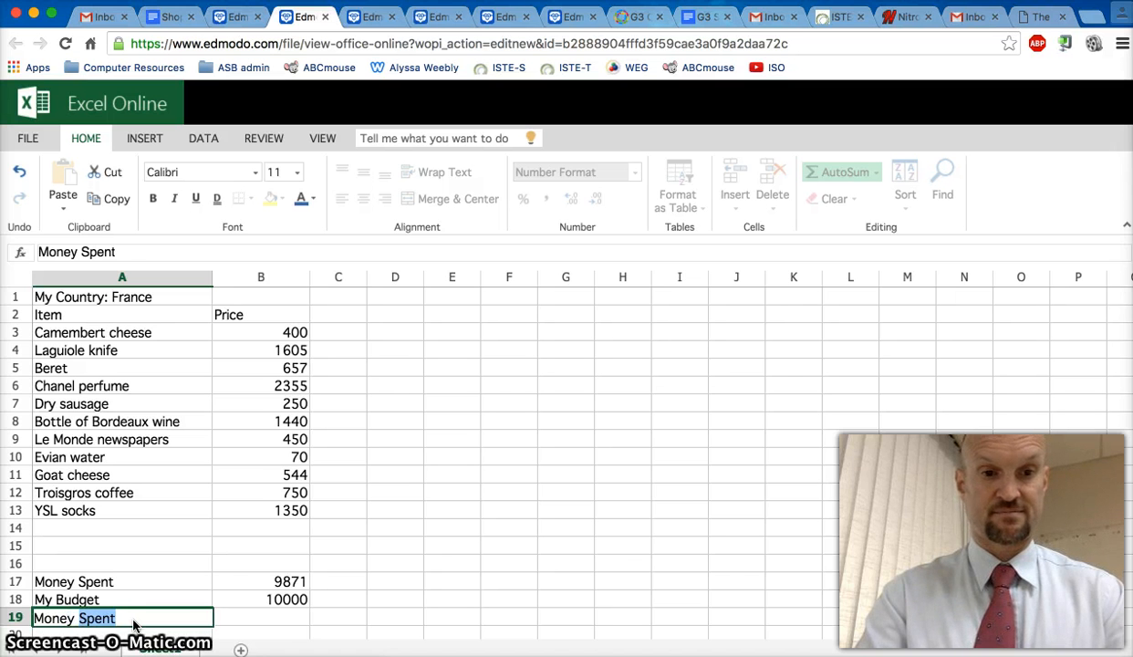
{"action": "type", "text": "Left"}
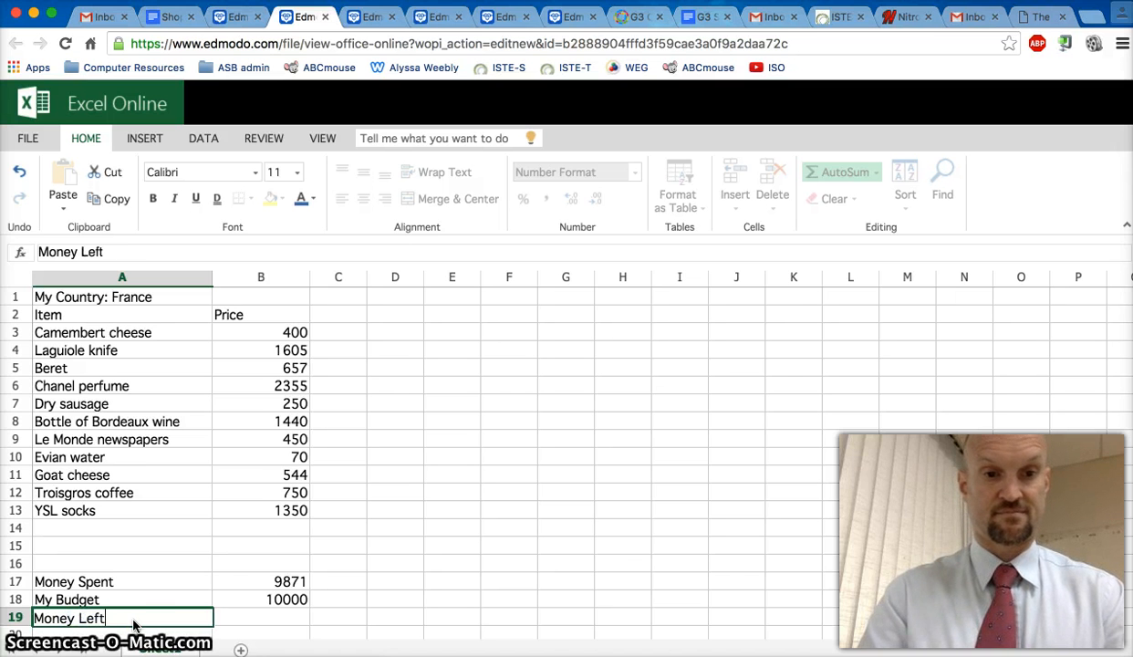
Calculate the money left in cell B19 with the formula =B18-B17, subtracting the amount spent from the budget.
{"action": "left_click", "coordinate": [254, 620]}
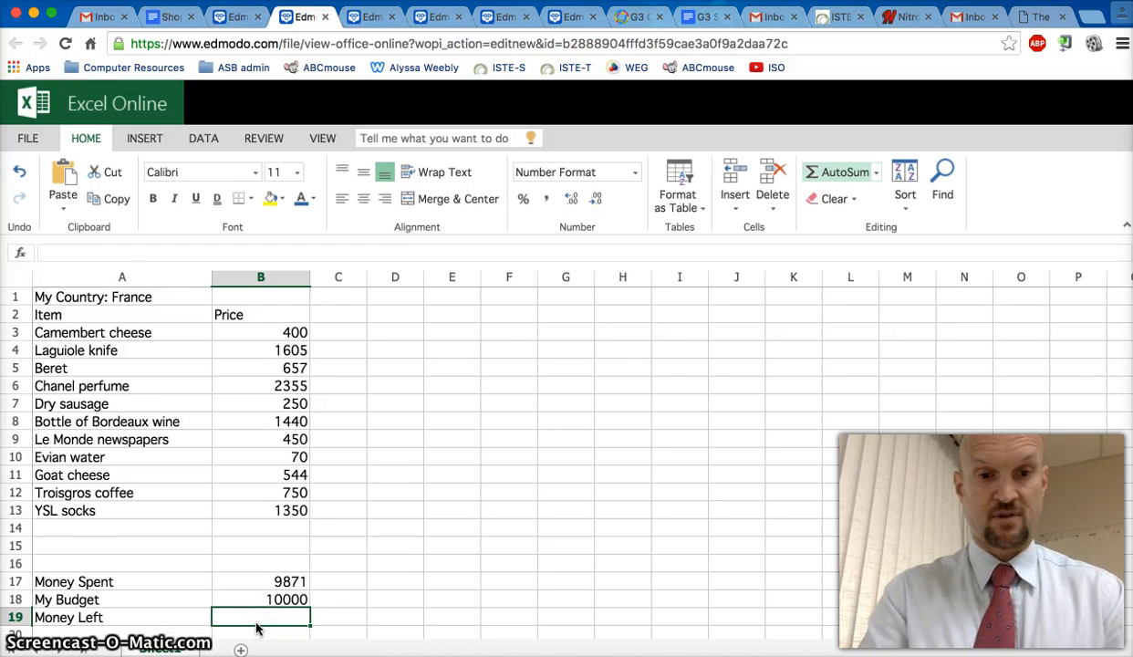
{"action": "type", "text": "="}
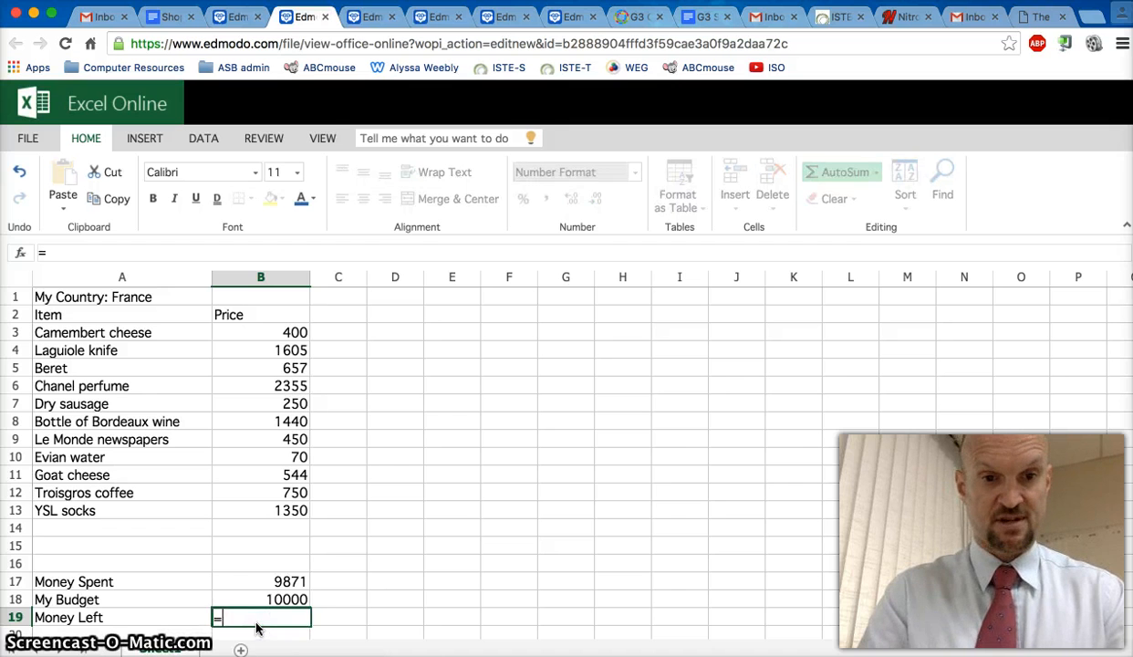
{"action": "left_click", "coordinate": [289, 600]}
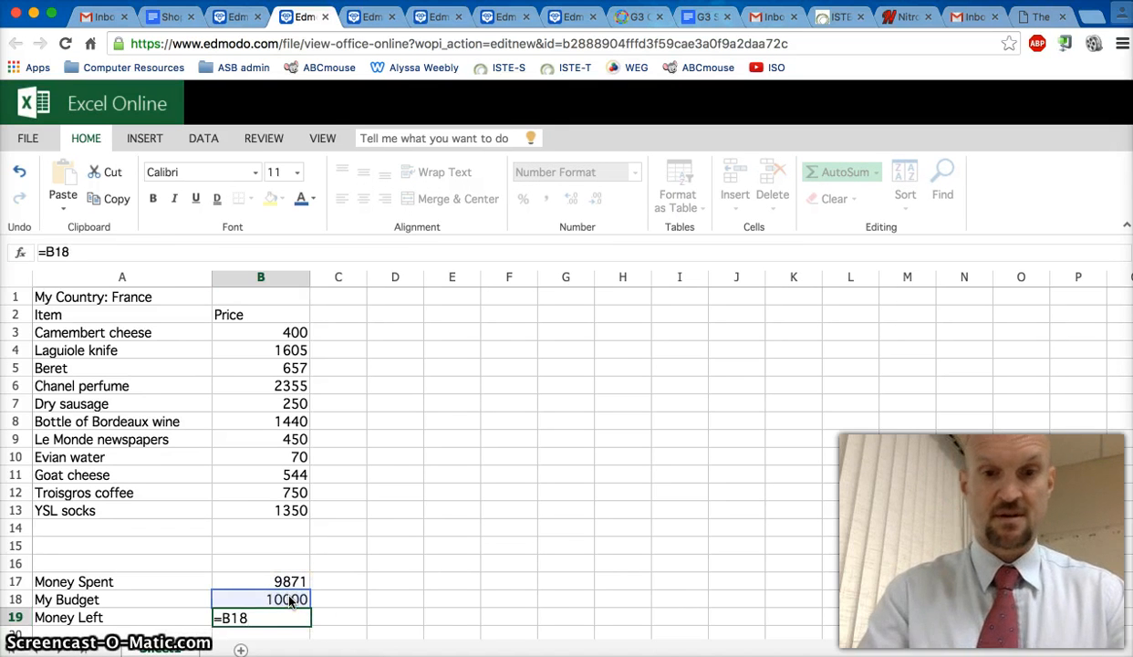
{"action": "type", "text": "-"}
{"action": "left_click", "coordinate": [294, 585]}
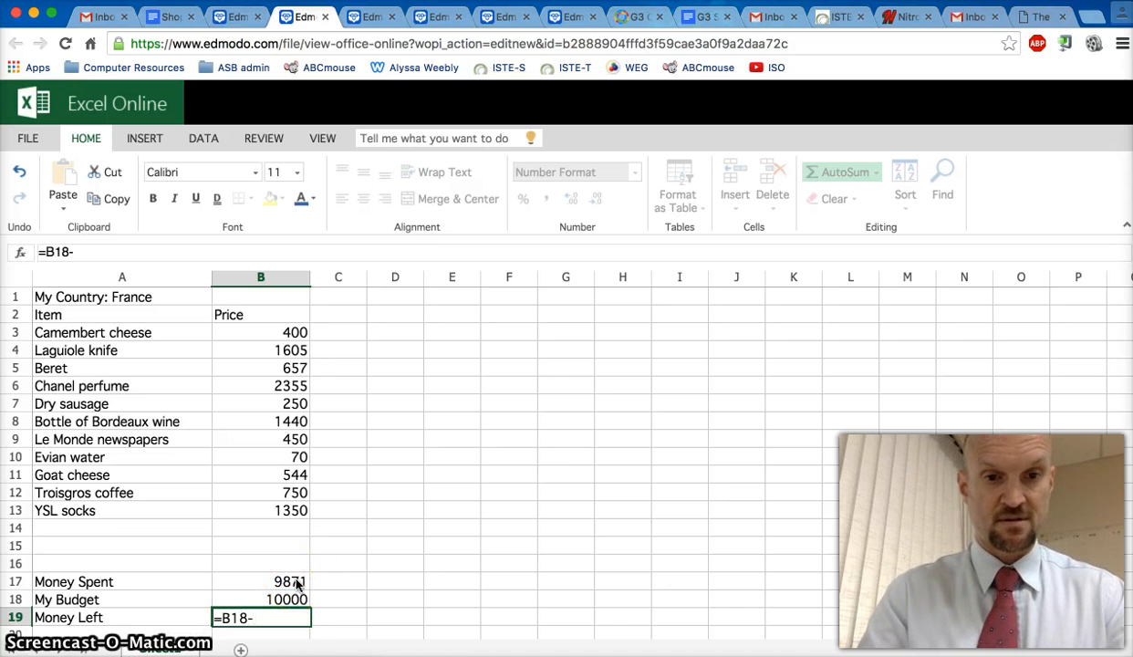
{"action": "left_click", "coordinate": [296, 585]}
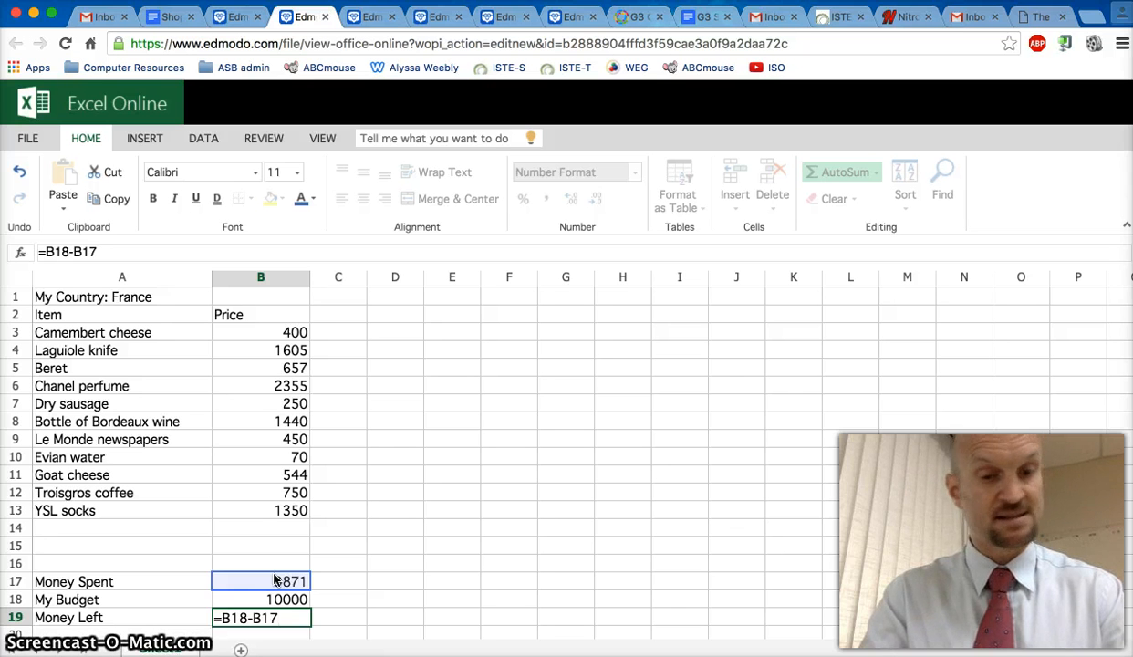
{"action": "key", "text": "Return"}
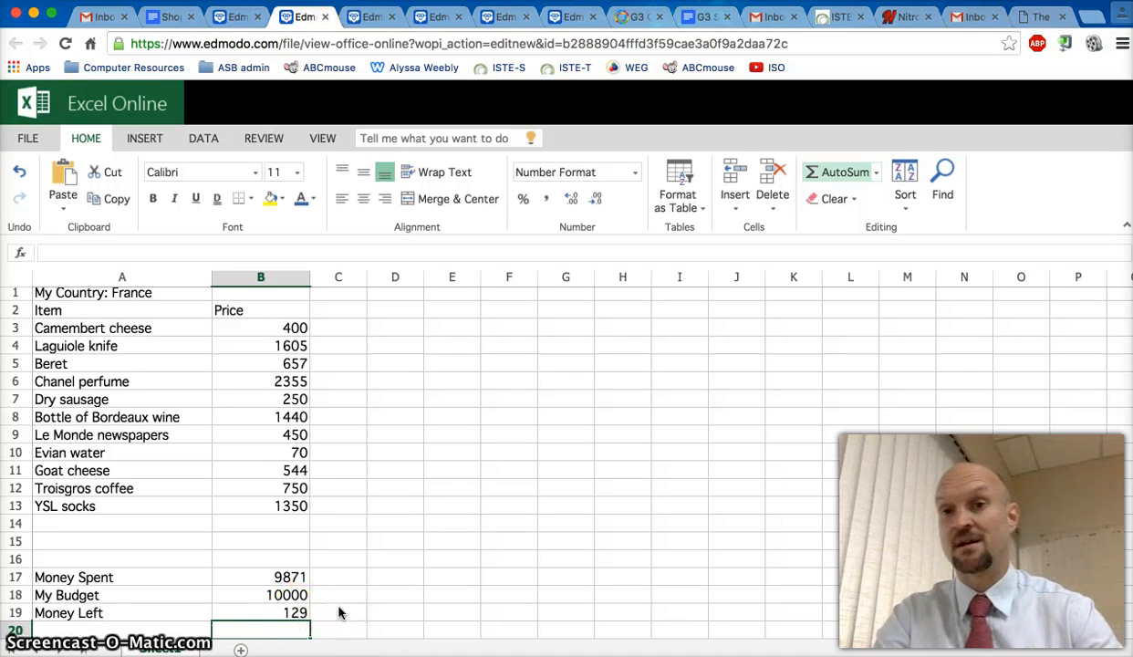
Add "Bread" as a further item in cell A14 below YSL socks.
{"action": "scroll", "coordinate": [417, 585], "scroll_direction": "down", "scroll_amount": 3}
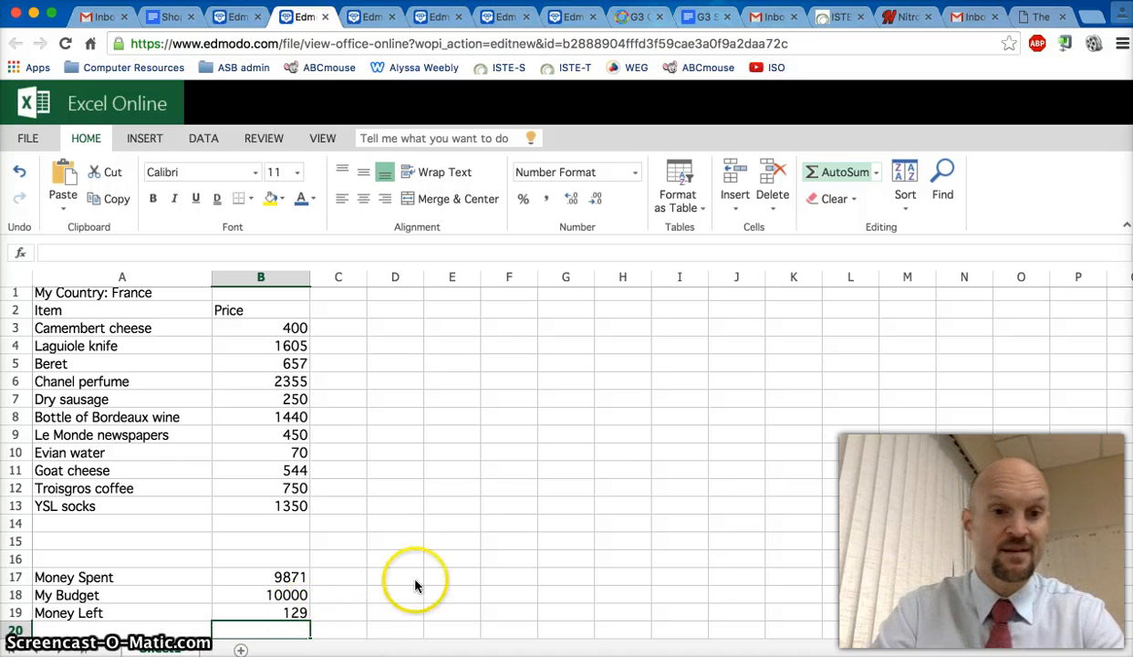
{"action": "left_click", "coordinate": [238, 570]}
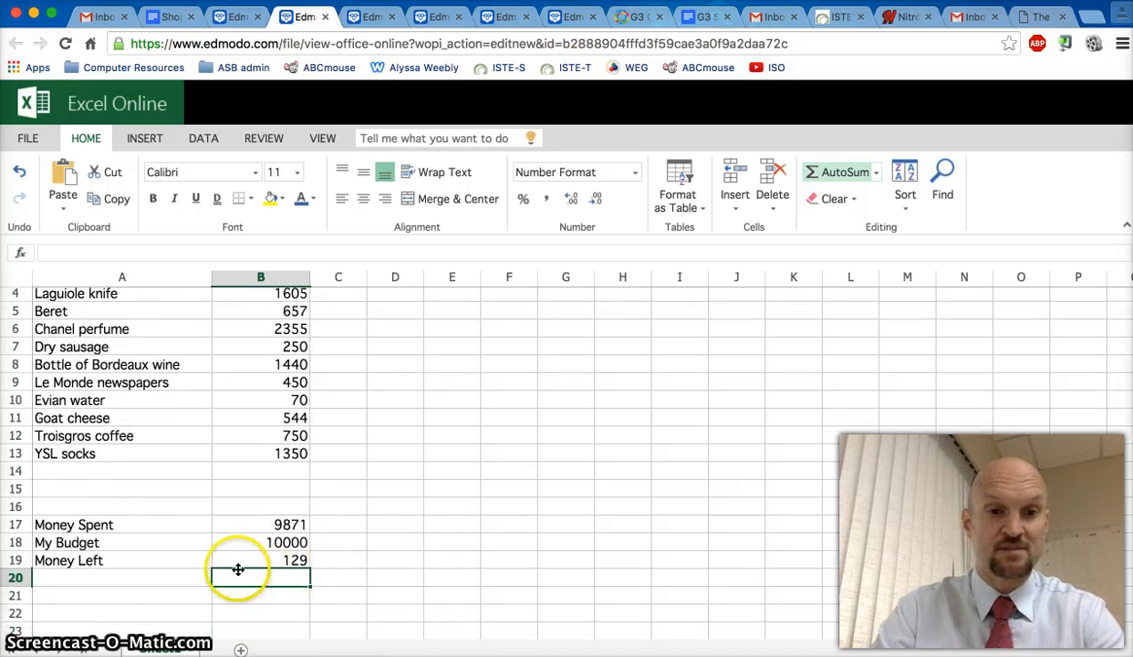
{"action": "left_click", "coordinate": [69, 470]}
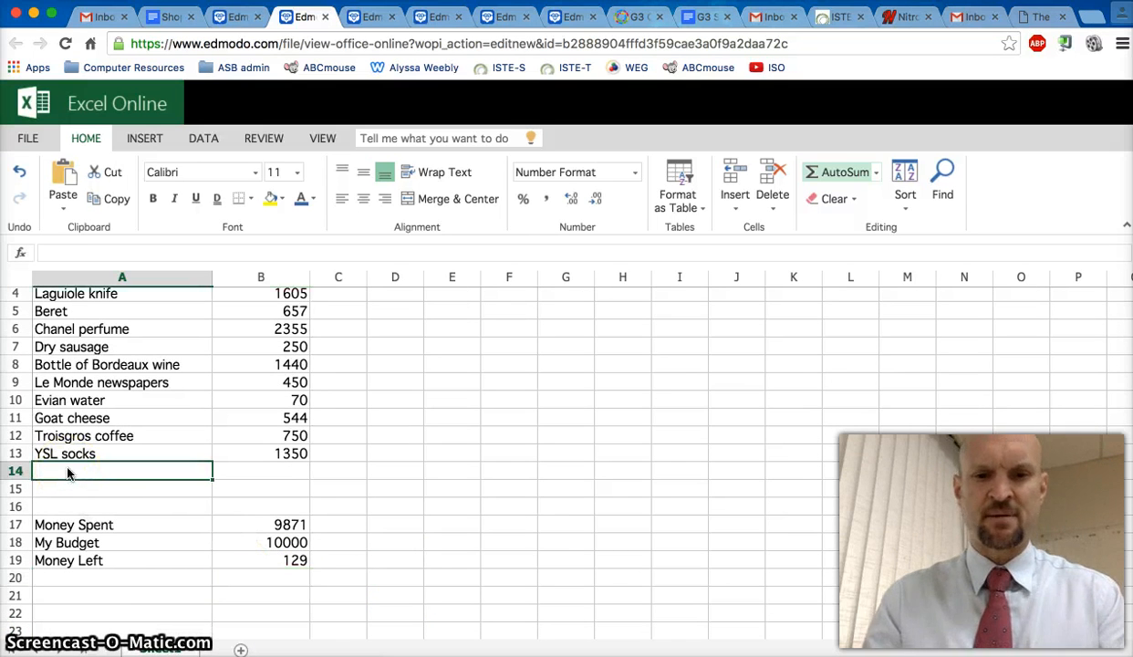
{"action": "type", "text": "Bp"}
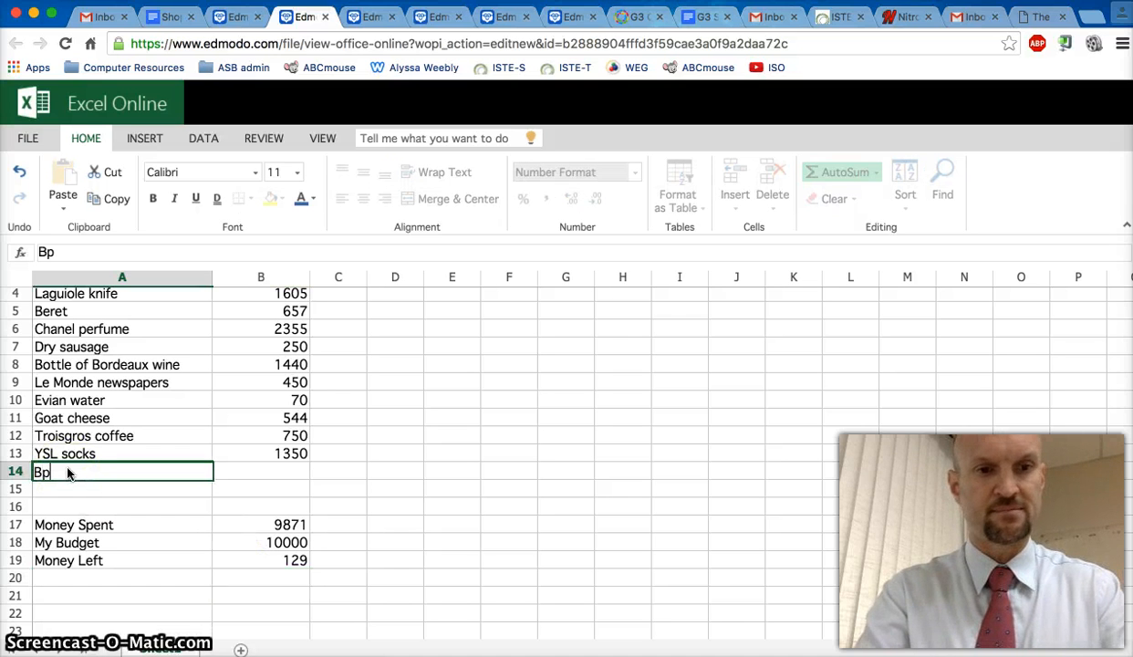
{"action": "key", "text": "BackSpace"}
{"action": "type", "text": "f"}
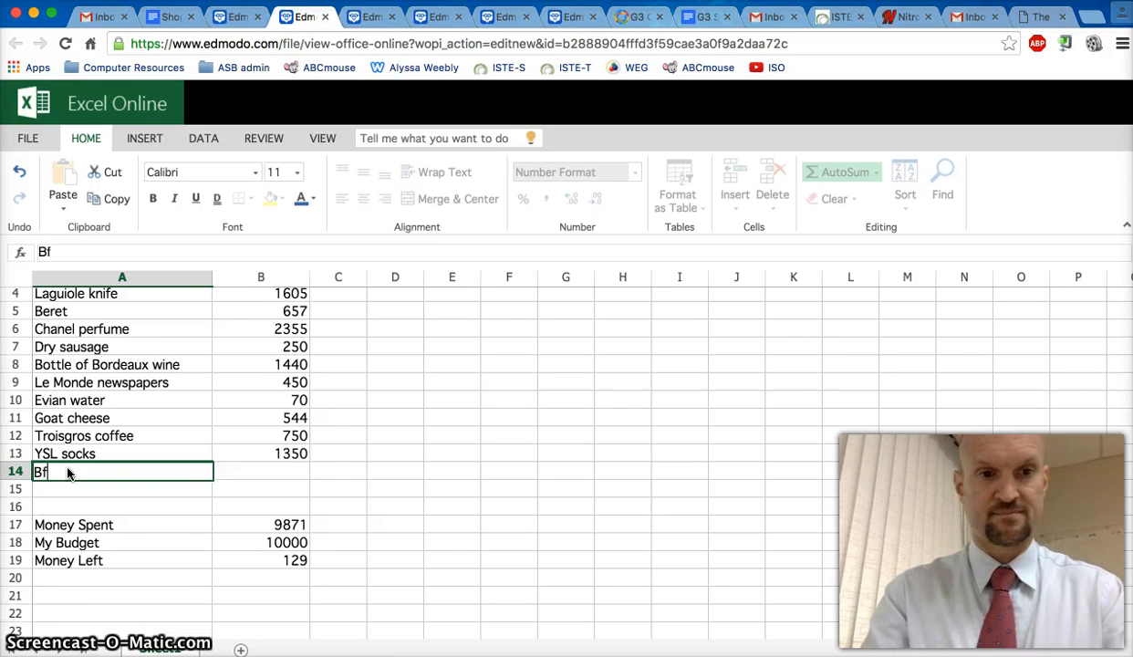
{"action": "type", "text": "u"}
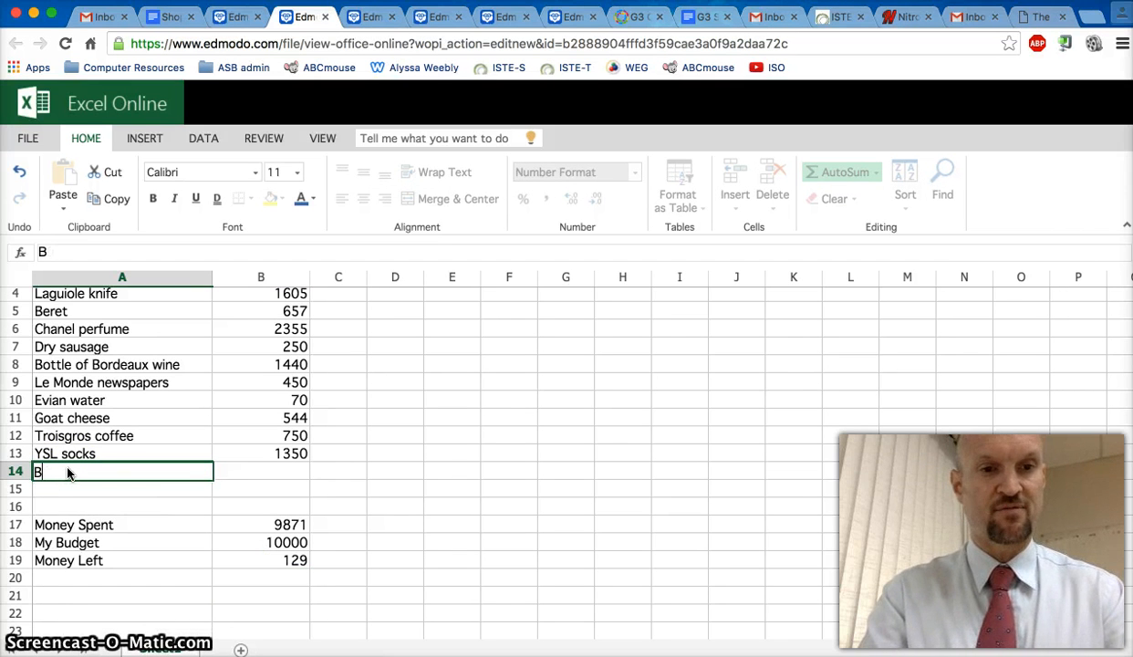
{"action": "type", "text": "read"}
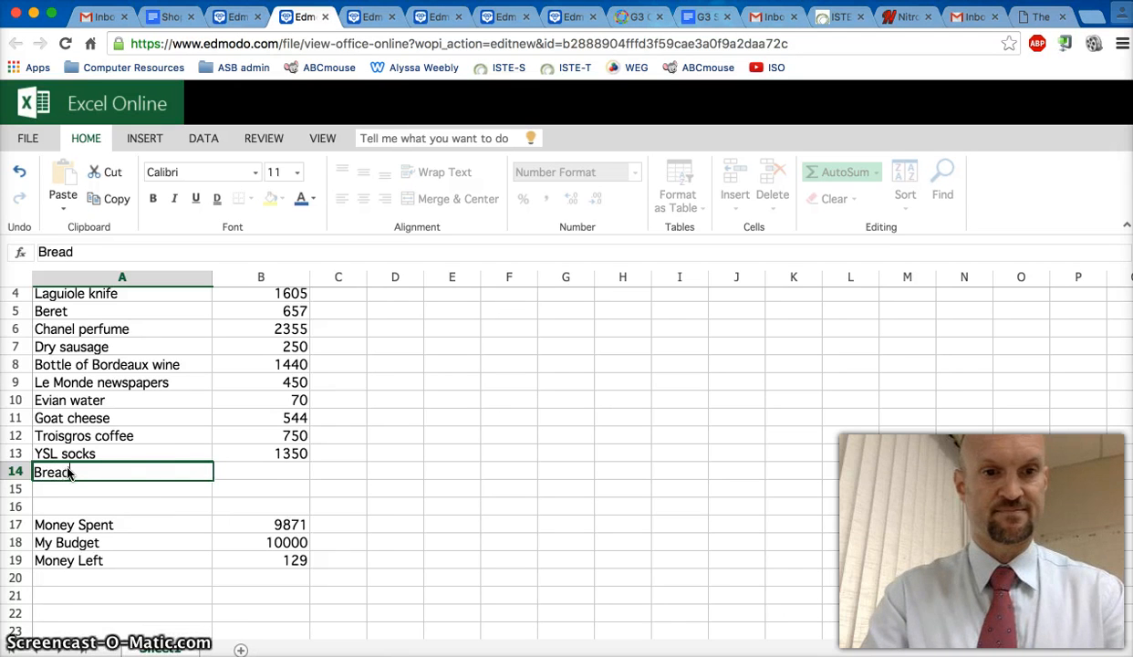
Enter 220 as the price of Bread in cell B14 and check the Money Left cell B19.
{"action": "left_click", "coordinate": [260, 487]}
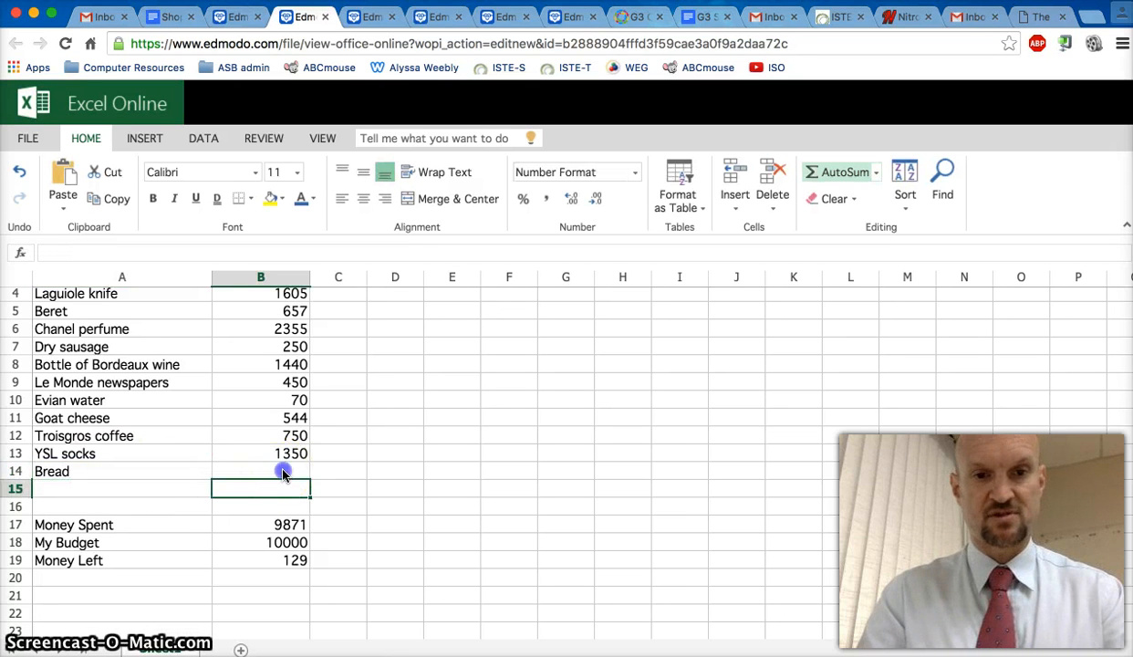
{"action": "left_click", "coordinate": [283, 472]}
{"action": "type", "text": "22"}
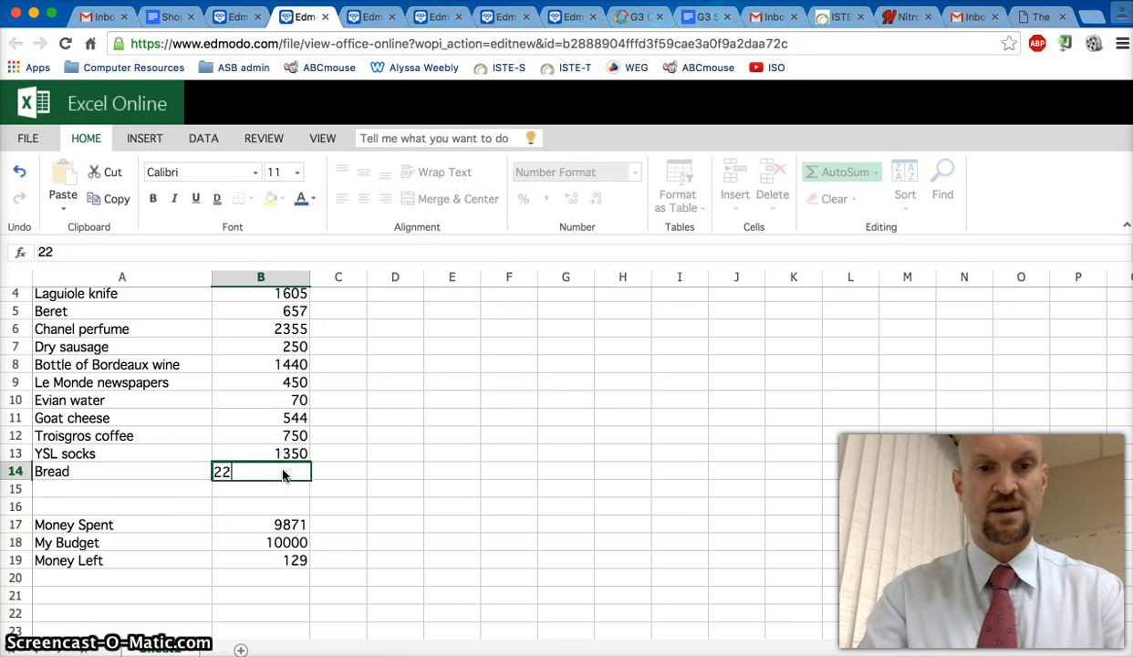
{"action": "type", "text": "0"}
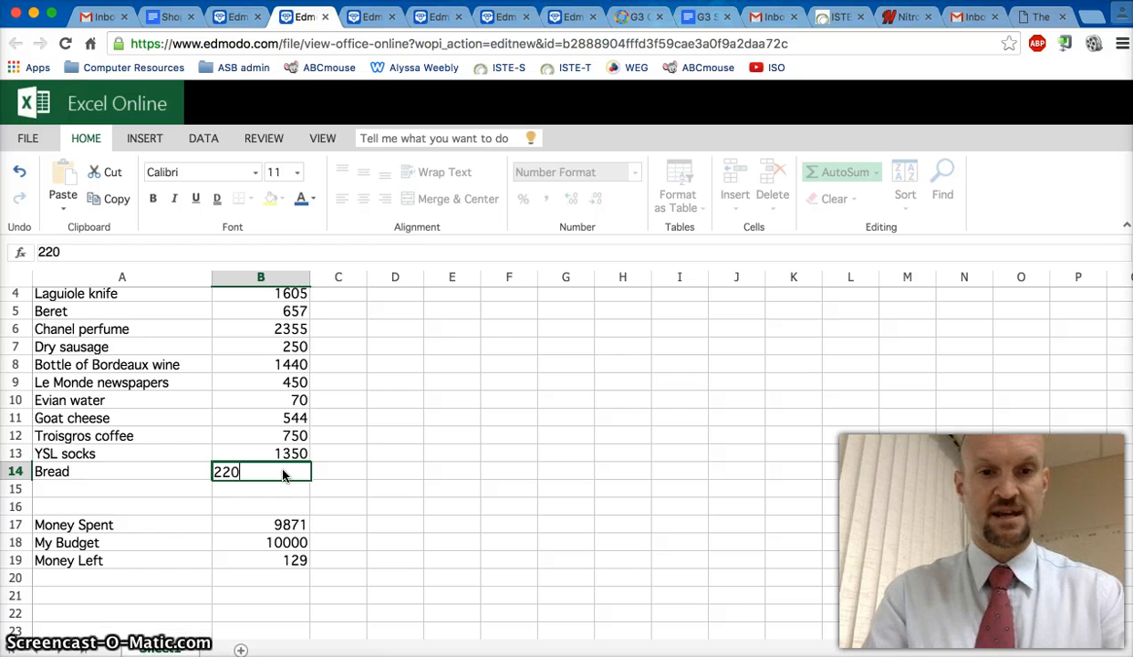
{"action": "left_click", "coordinate": [295, 540]}
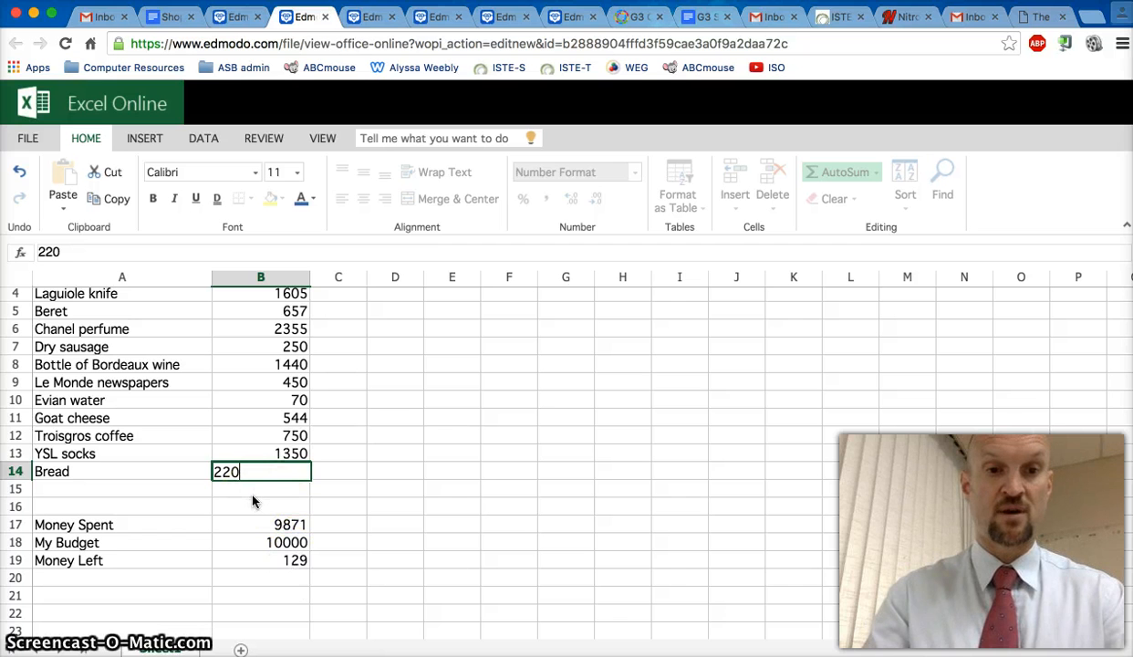
{"action": "key", "text": "Return"}
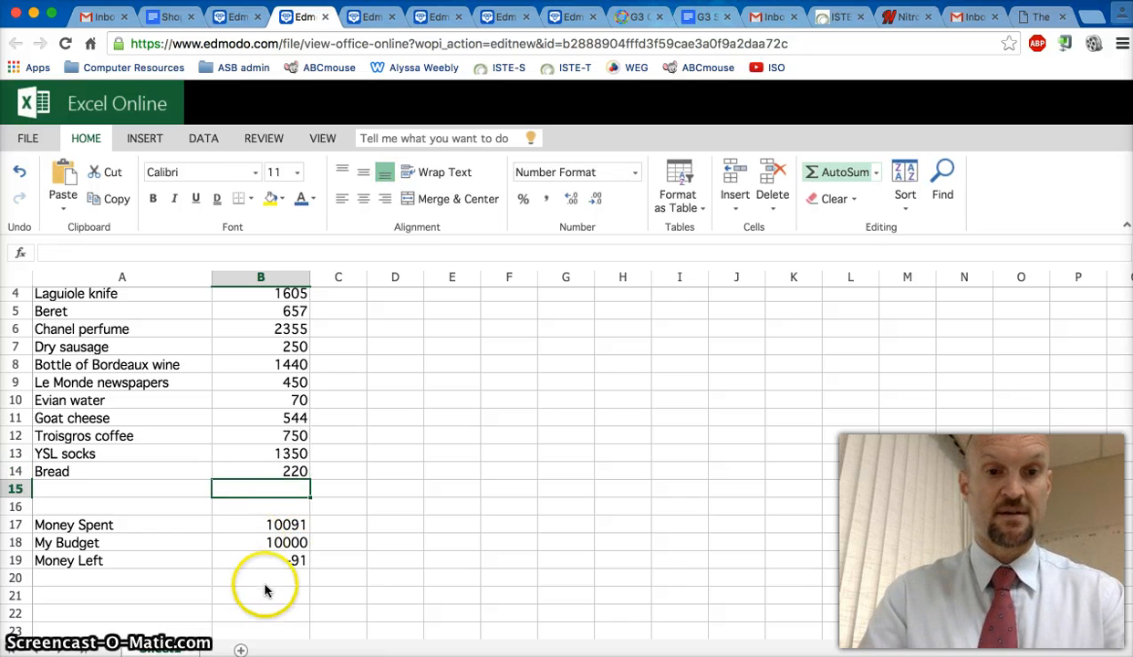
{"action": "left_click", "coordinate": [276, 560]}
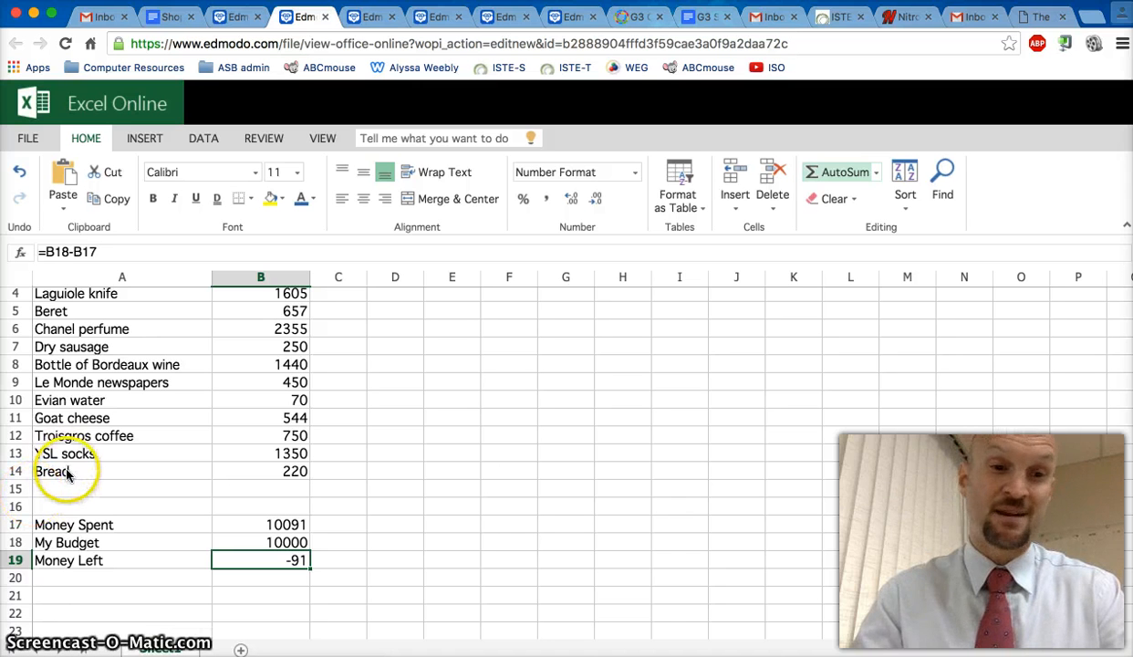
Delete the Bread item and its price from cells A14 and B14.
{"action": "left_click_drag", "start_coordinate": [67, 473], "coordinate": [254, 478]}
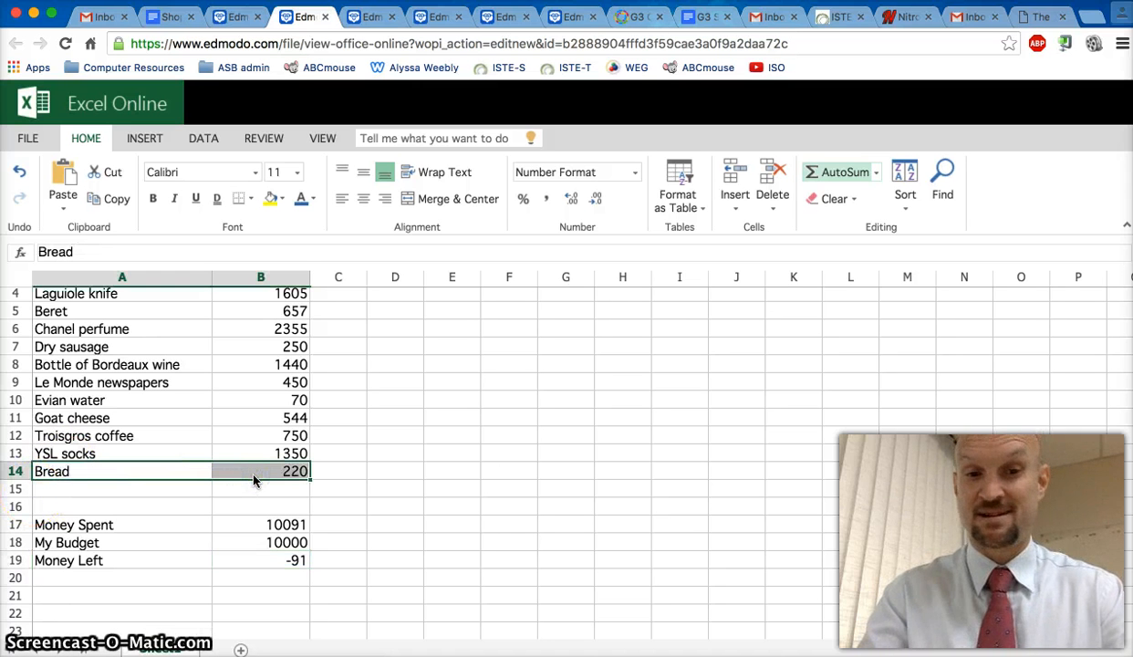
{"action": "key", "text": "BackSpace"}
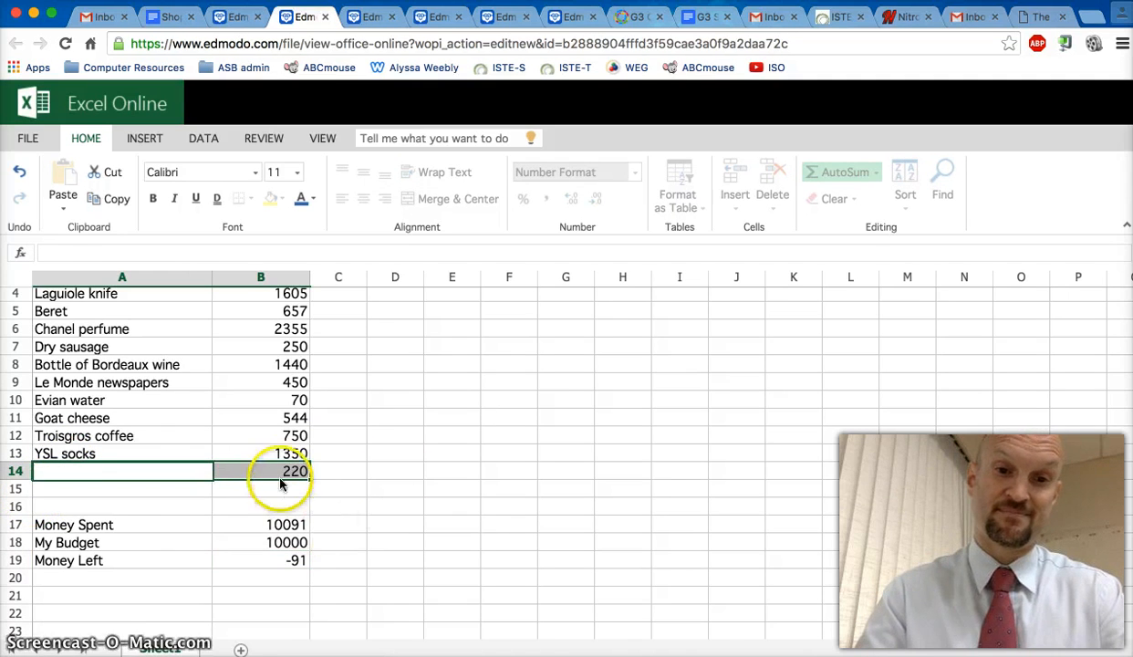
{"action": "left_click", "coordinate": [280, 476]}
{"action": "key", "text": "BackSpace"}
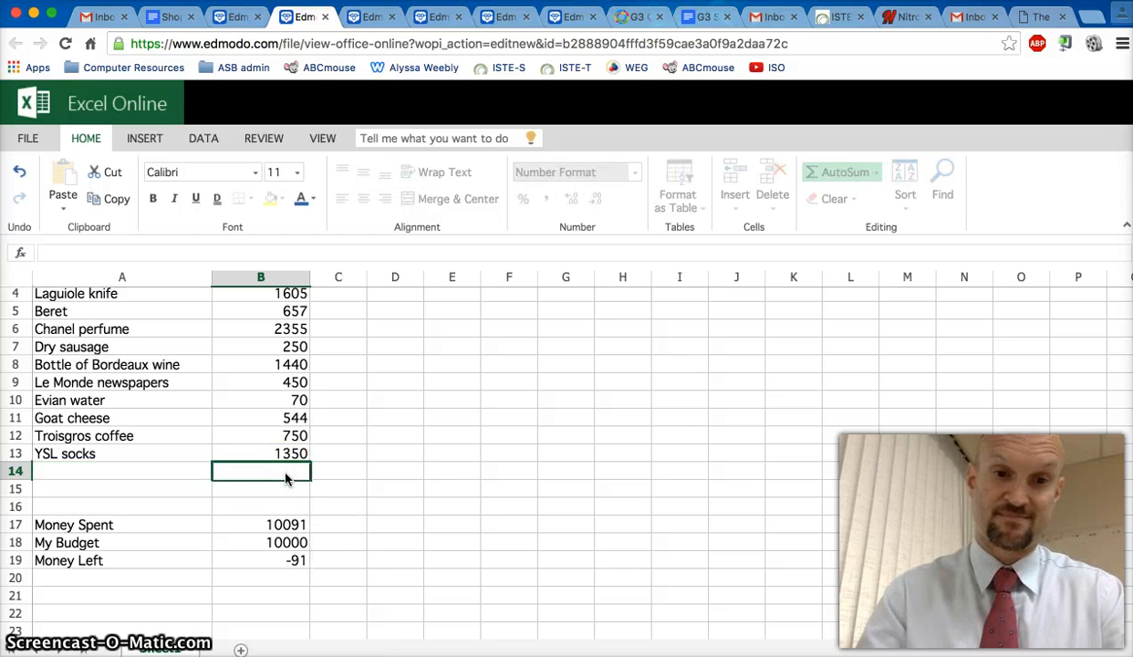
{"action": "left_click", "coordinate": [300, 599]}
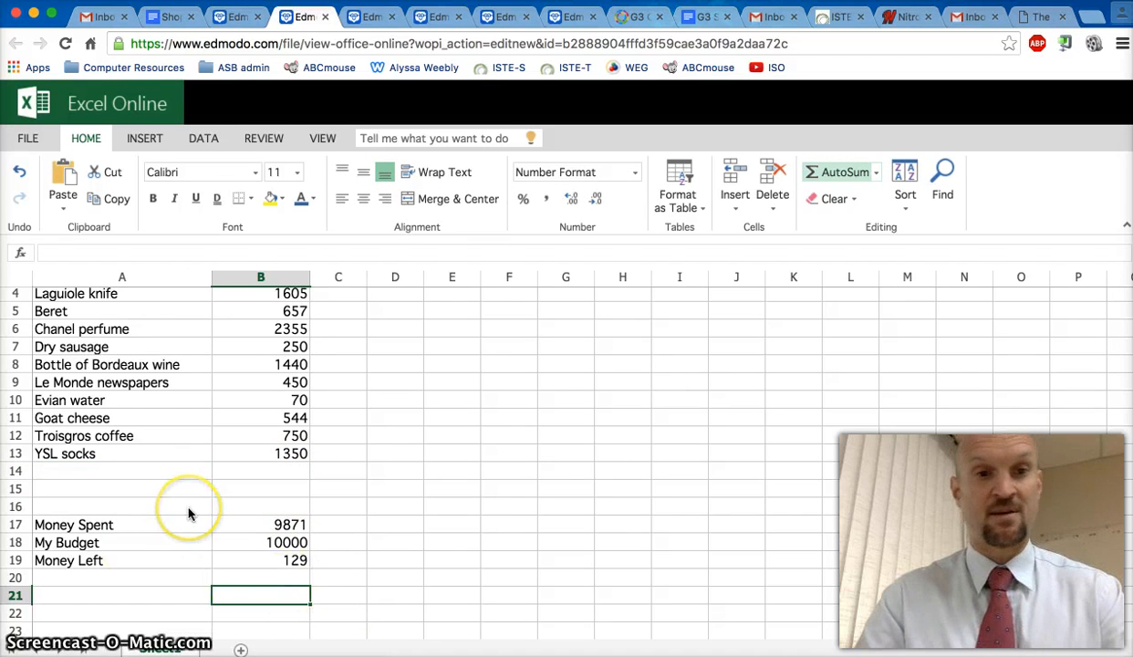
Format the "My Country: France" title in cell A1 as Arial Black at font size 20.
{"action": "scroll", "coordinate": [187, 514], "scroll_direction": "up", "scroll_amount": 2}
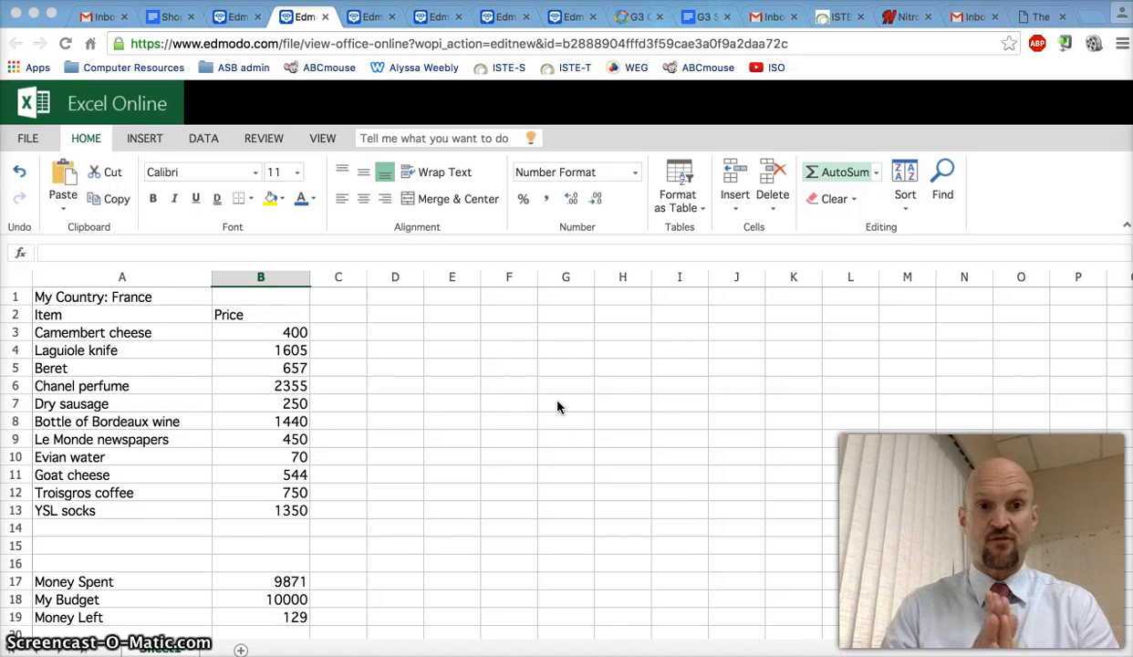
{"action": "left_click", "coordinate": [130, 303]}
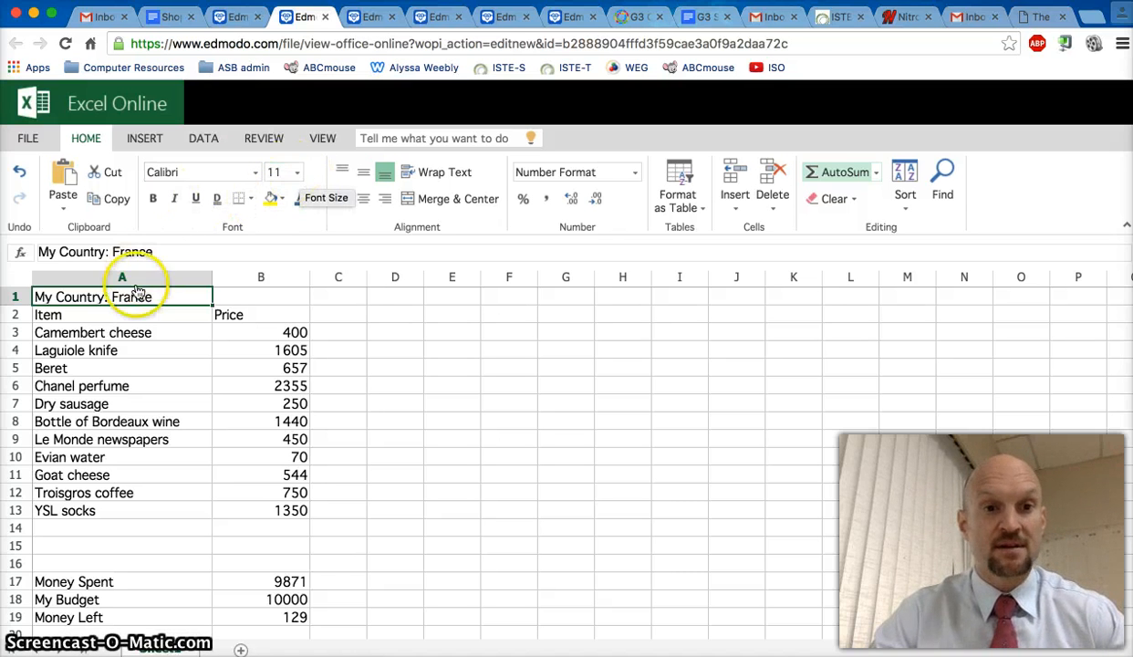
{"action": "left_click", "coordinate": [254, 173]}
{"action": "left_click", "coordinate": [239, 247]}
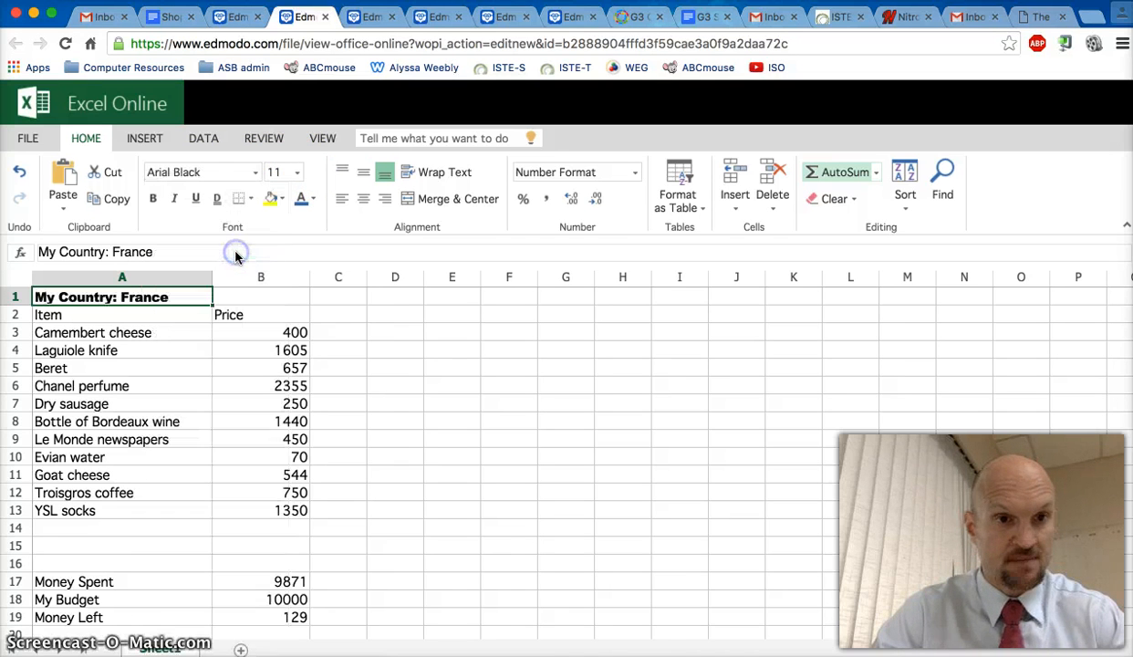
{"action": "left_click", "coordinate": [296, 173]}
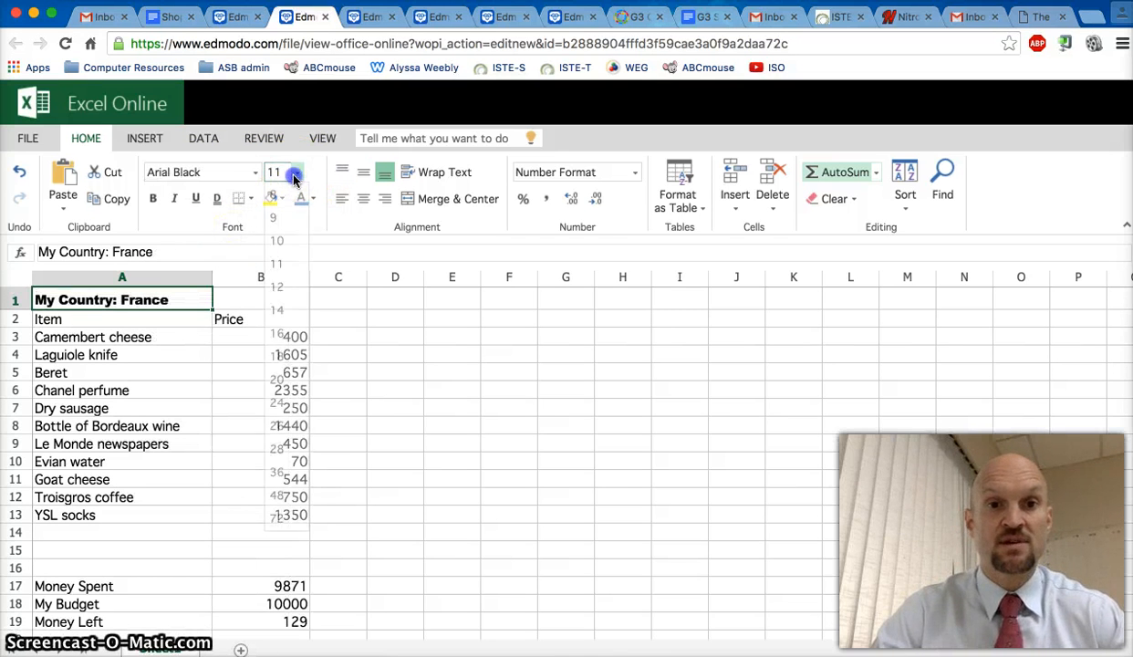
{"action": "left_click", "coordinate": [279, 379]}
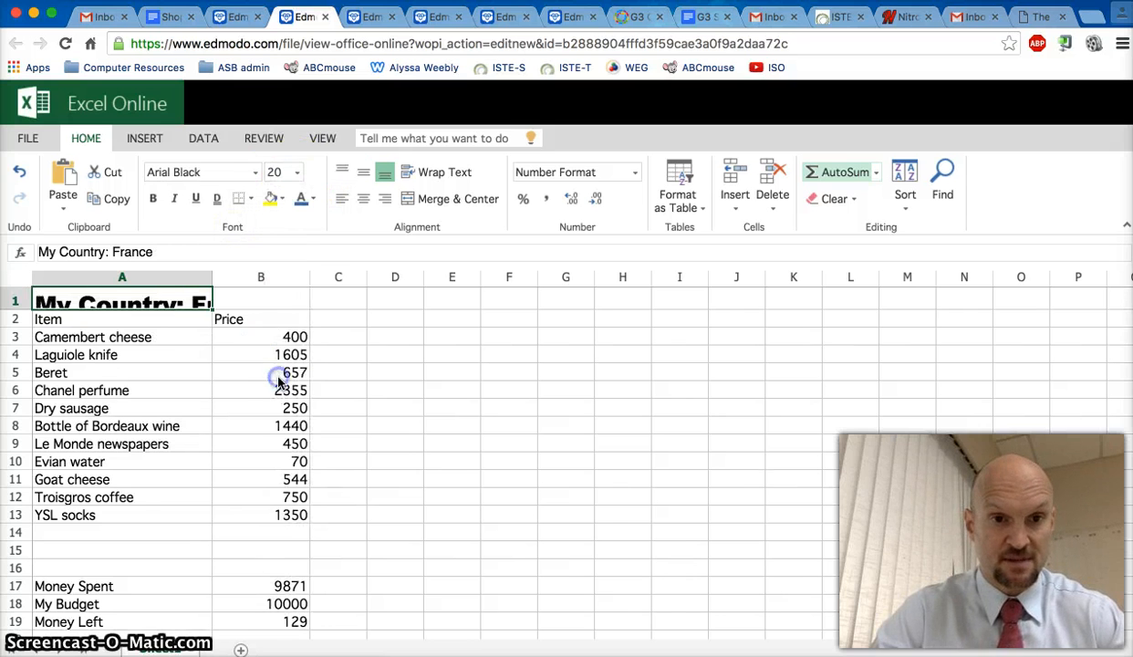
{"action": "left_click", "coordinate": [492, 444]}
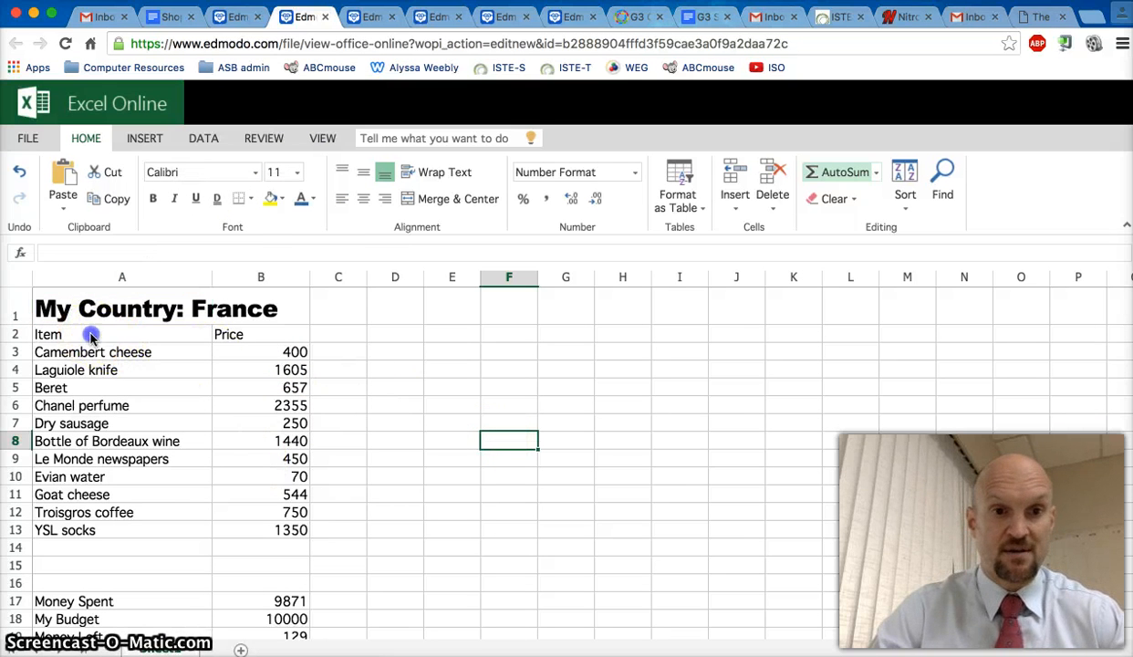
Make the Item and Price headers in row 2 bold at font size 16.
{"action": "left_click_drag", "start_coordinate": [89, 334], "coordinate": [228, 336]}
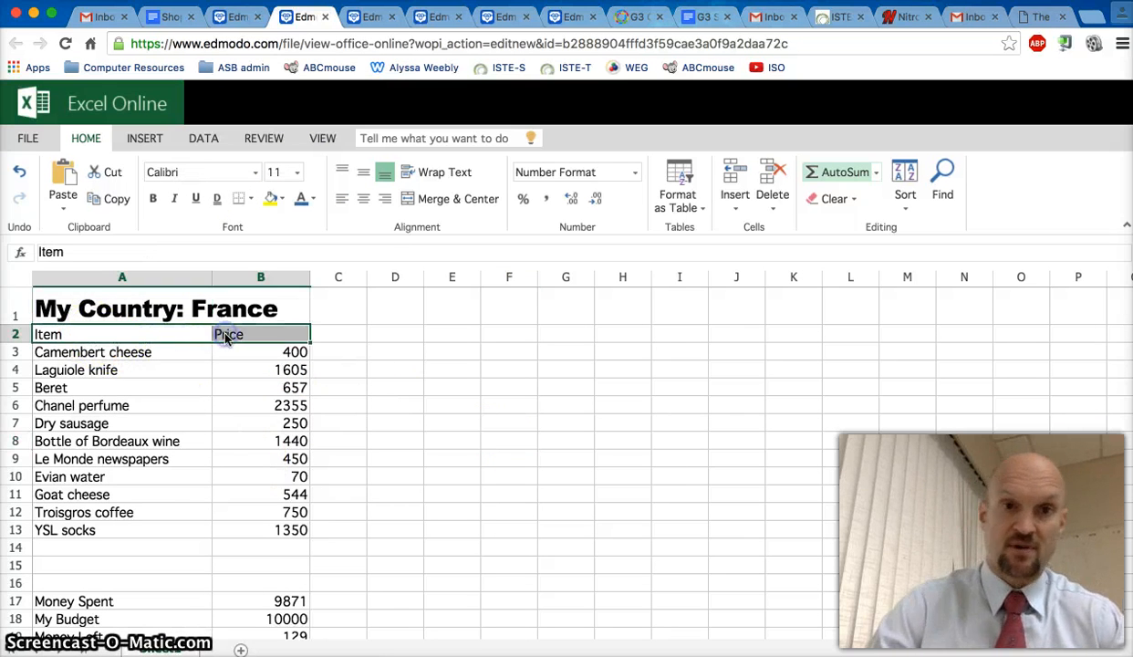
{"action": "left_click", "coordinate": [152, 198]}
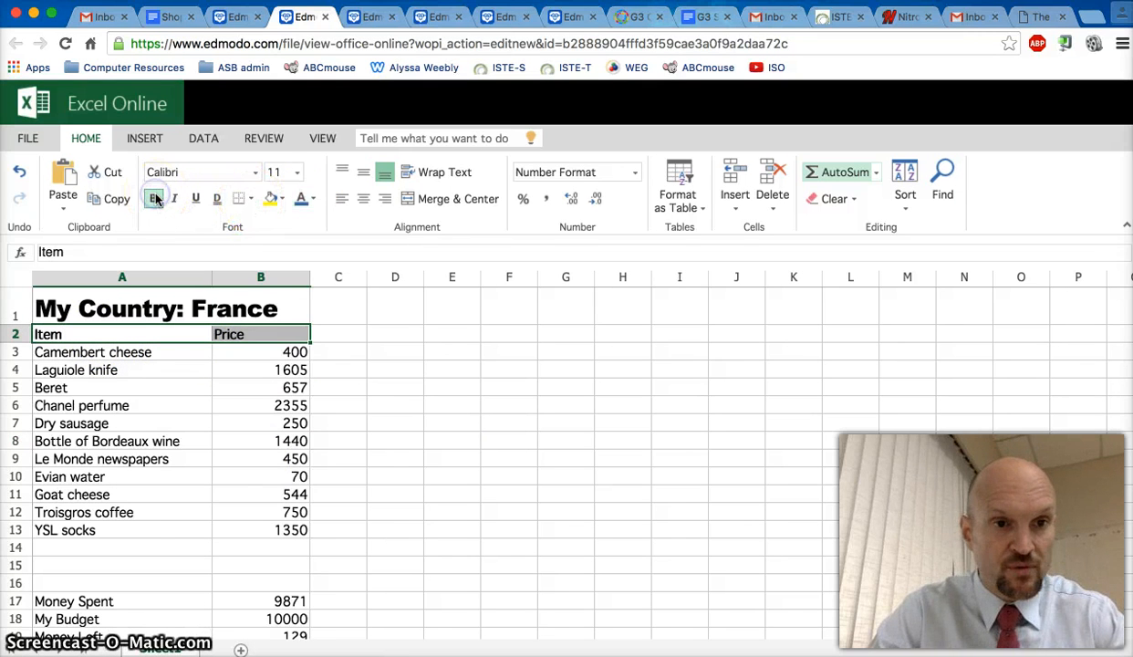
{"action": "left_click", "coordinate": [296, 173]}
{"action": "left_click", "coordinate": [280, 332]}
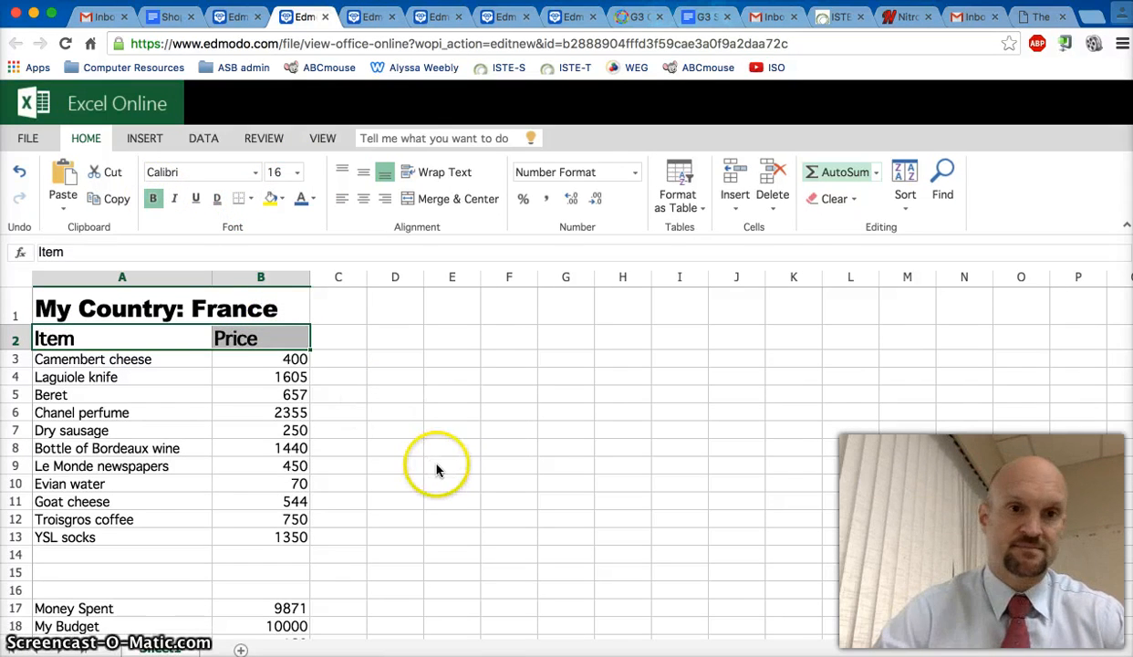
Fill the title cells A1 and B1 with a light blue background color.
{"action": "left_click", "coordinate": [157, 332]}
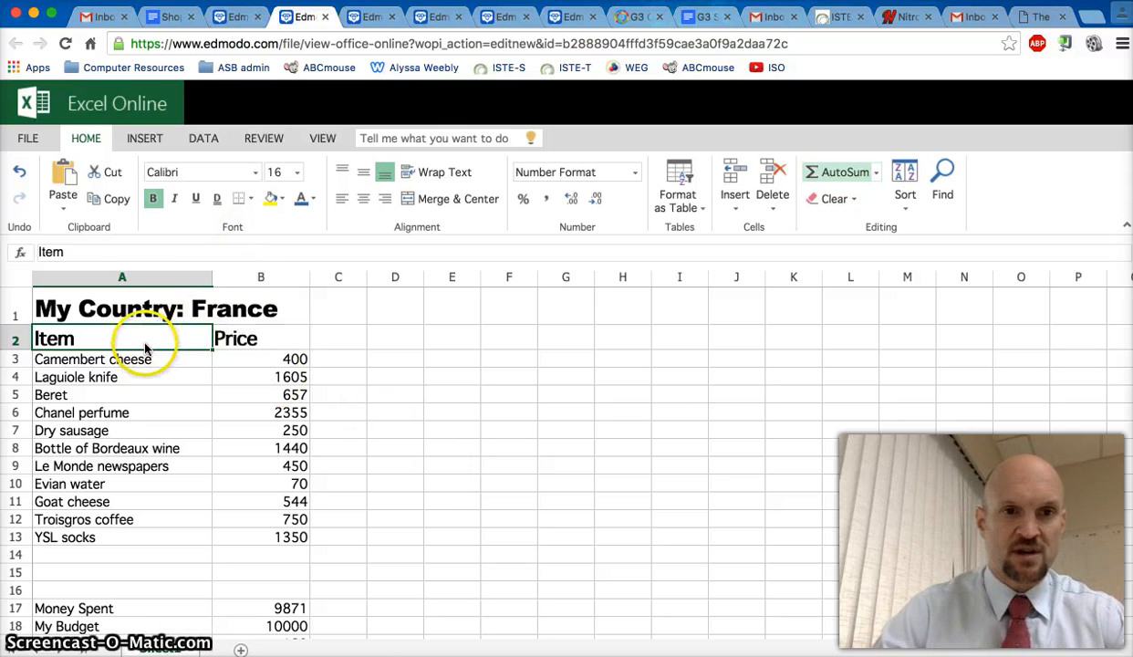
{"action": "left_click", "coordinate": [160, 310]}
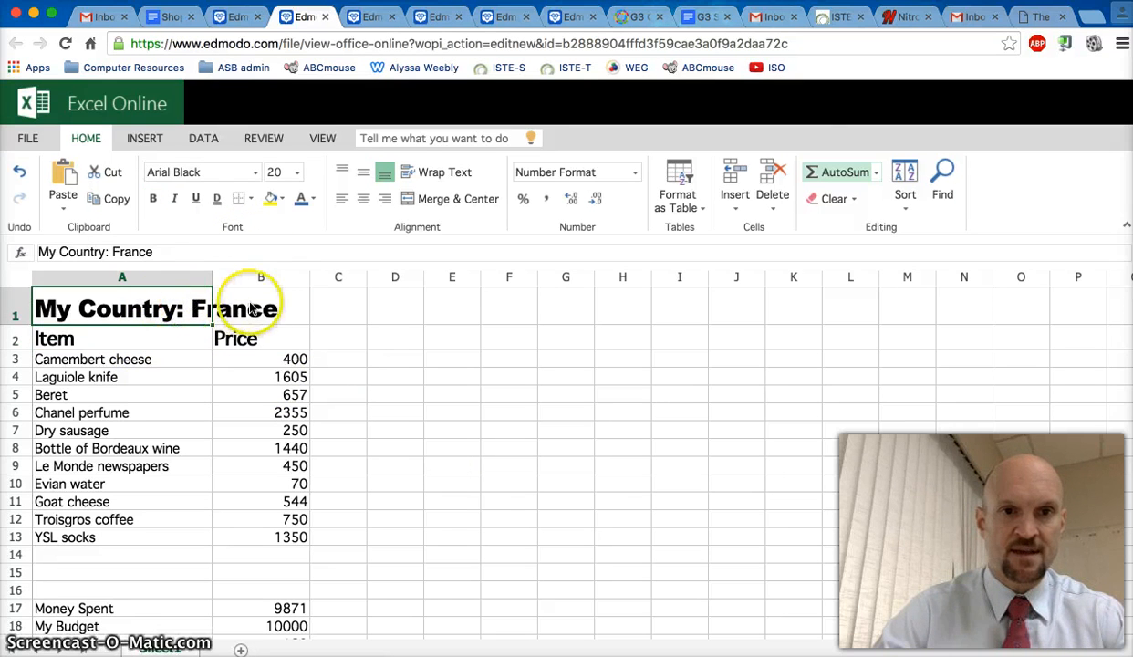
{"action": "left_click_drag", "start_coordinate": [265, 301], "coordinate": [171, 298]}
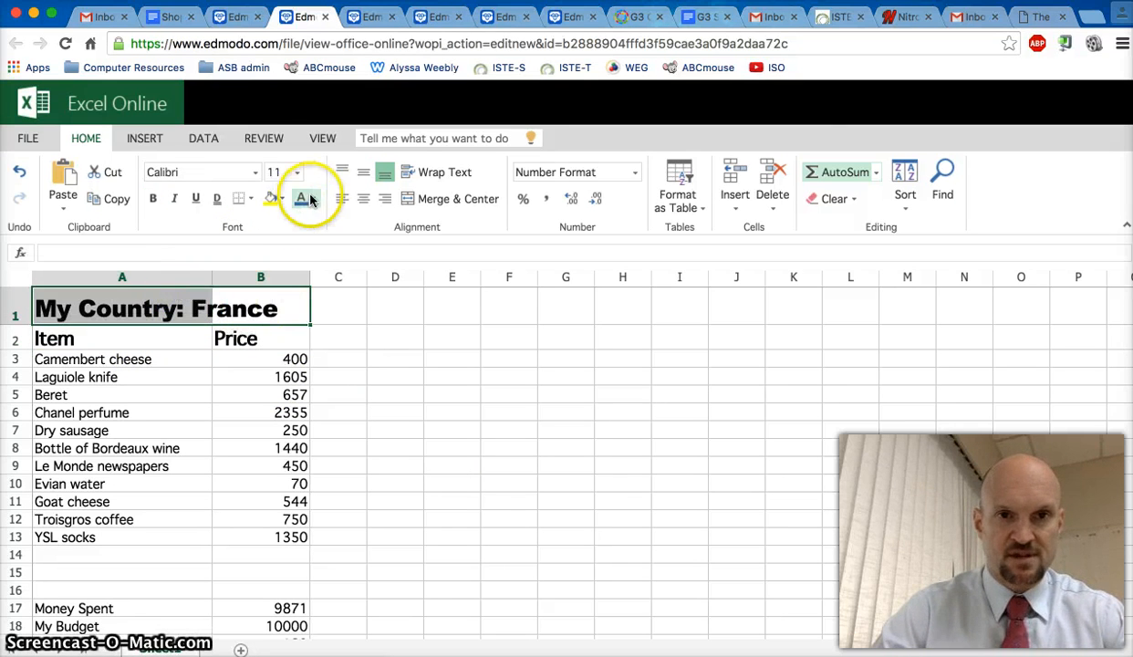
{"action": "left_click", "coordinate": [283, 199]}
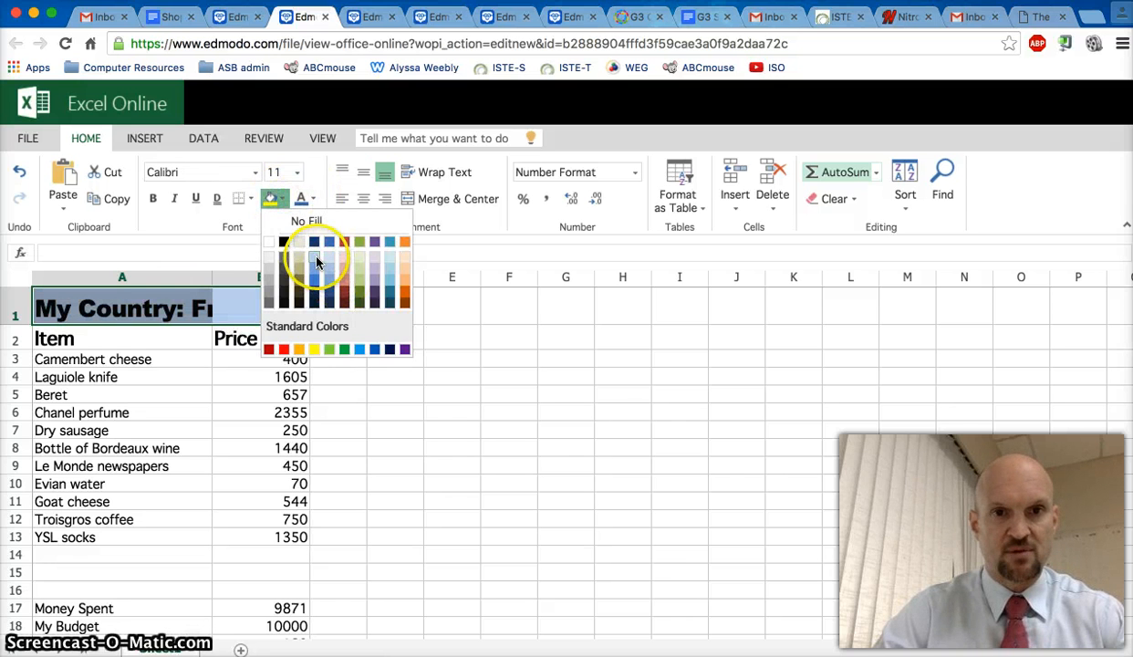
{"action": "left_click", "coordinate": [316, 261]}
{"action": "left_click", "coordinate": [385, 415]}
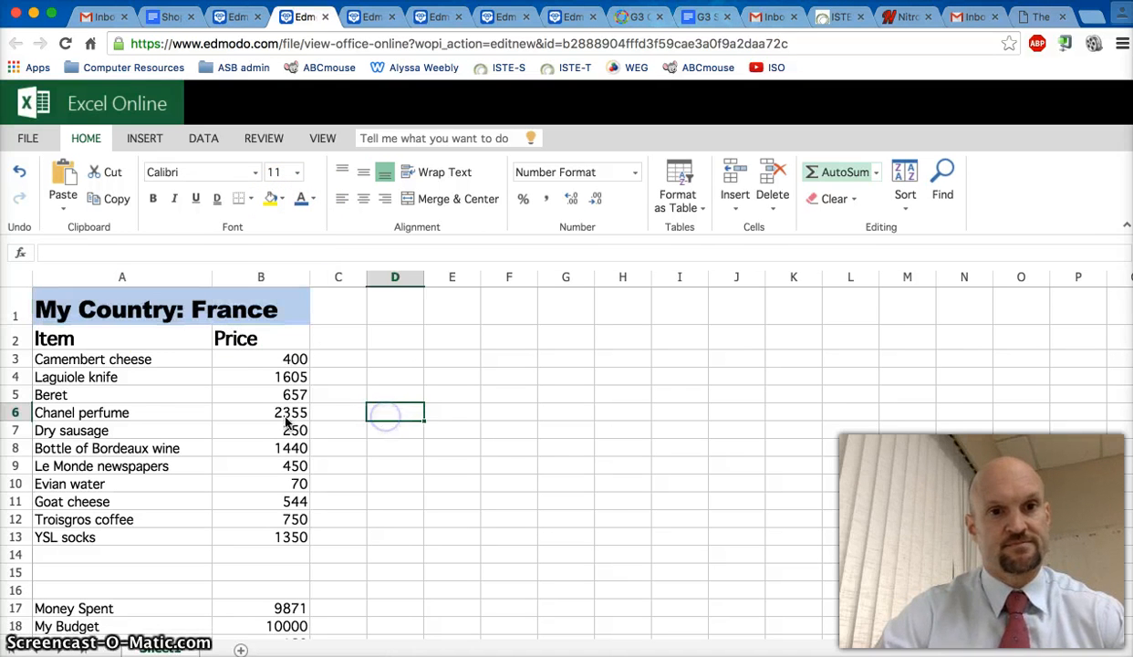
Fill the Item header in cell A2 with a light green background color.
{"action": "left_click", "coordinate": [124, 339]}
{"action": "left_click", "coordinate": [252, 199]}
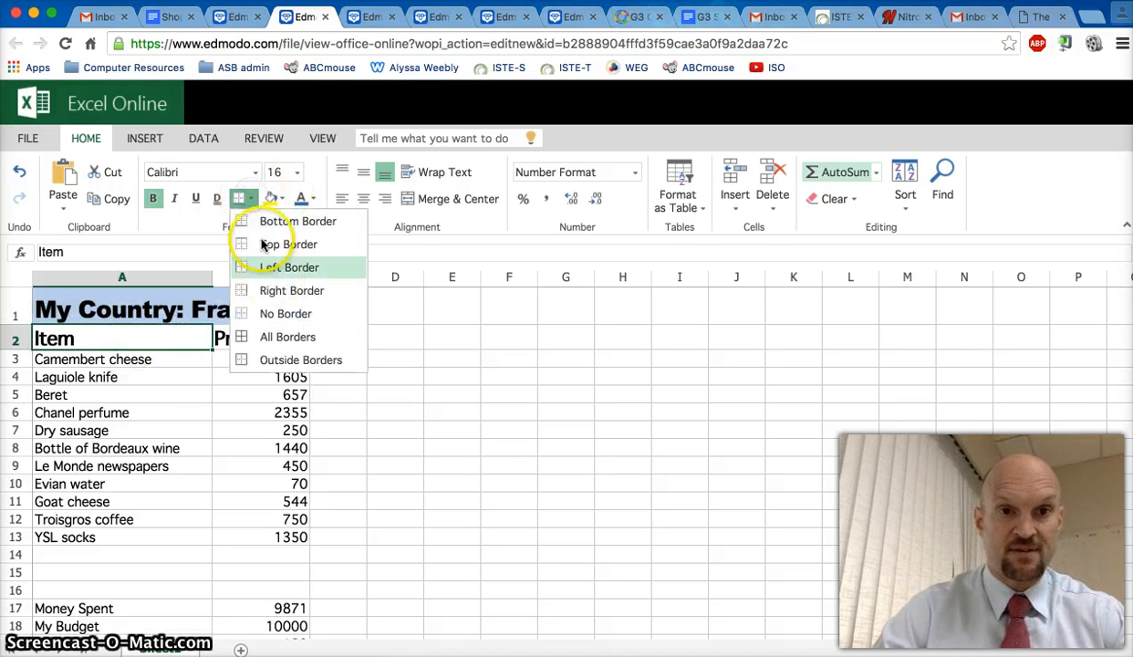
{"action": "left_click", "coordinate": [285, 203]}
{"action": "left_click", "coordinate": [281, 199]}
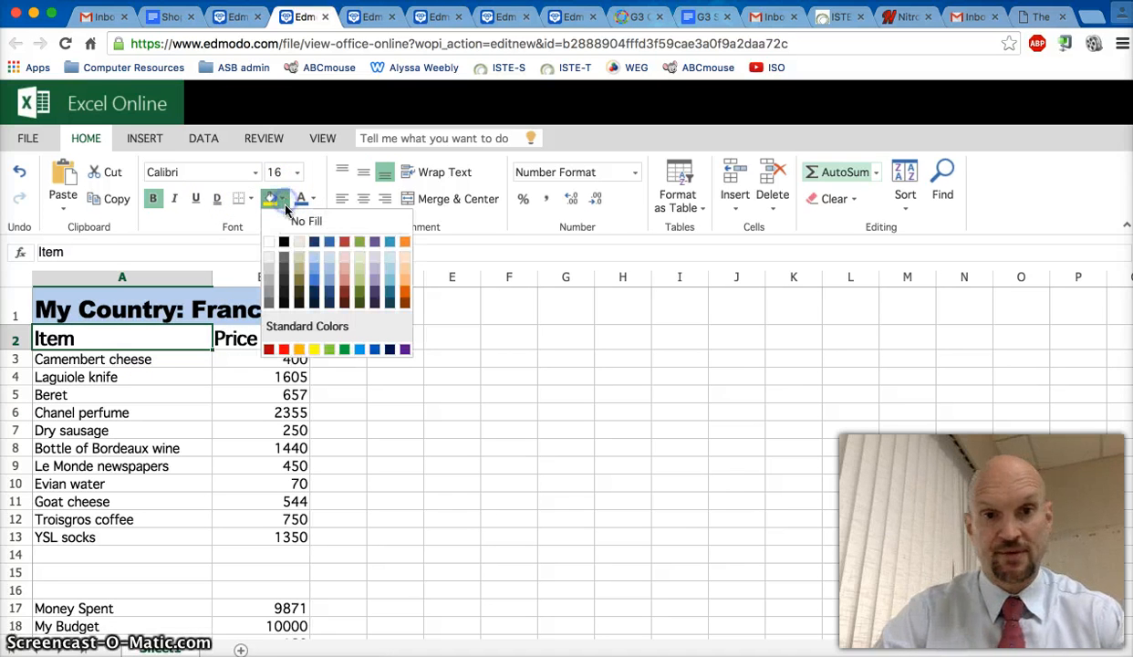
{"action": "left_click", "coordinate": [359, 262]}
Fill the Price header in cell B2 with a light purple background color.
{"action": "left_click", "coordinate": [306, 335]}
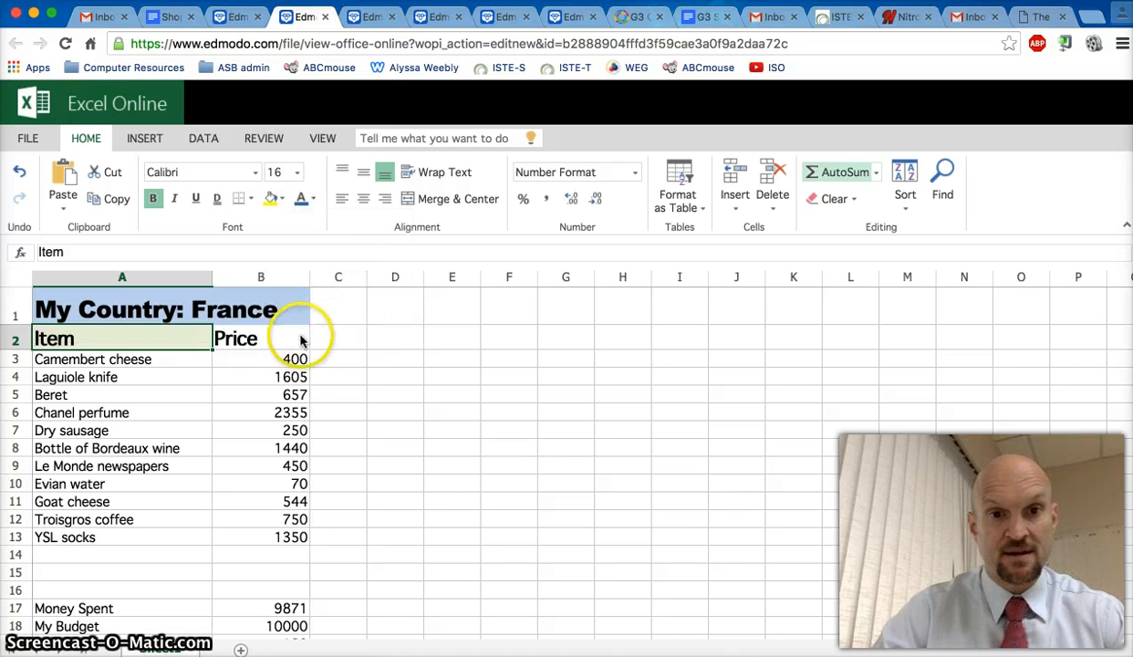
{"action": "left_click", "coordinate": [281, 200]}
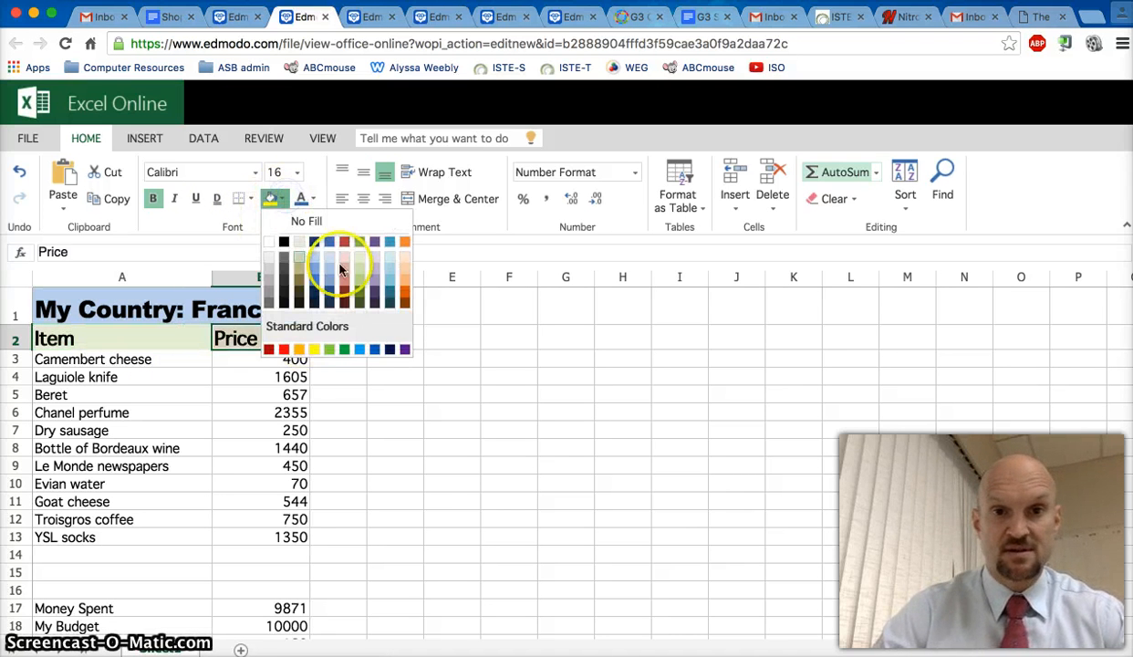
{"action": "left_click", "coordinate": [375, 259]}
{"action": "left_click", "coordinate": [447, 447]}
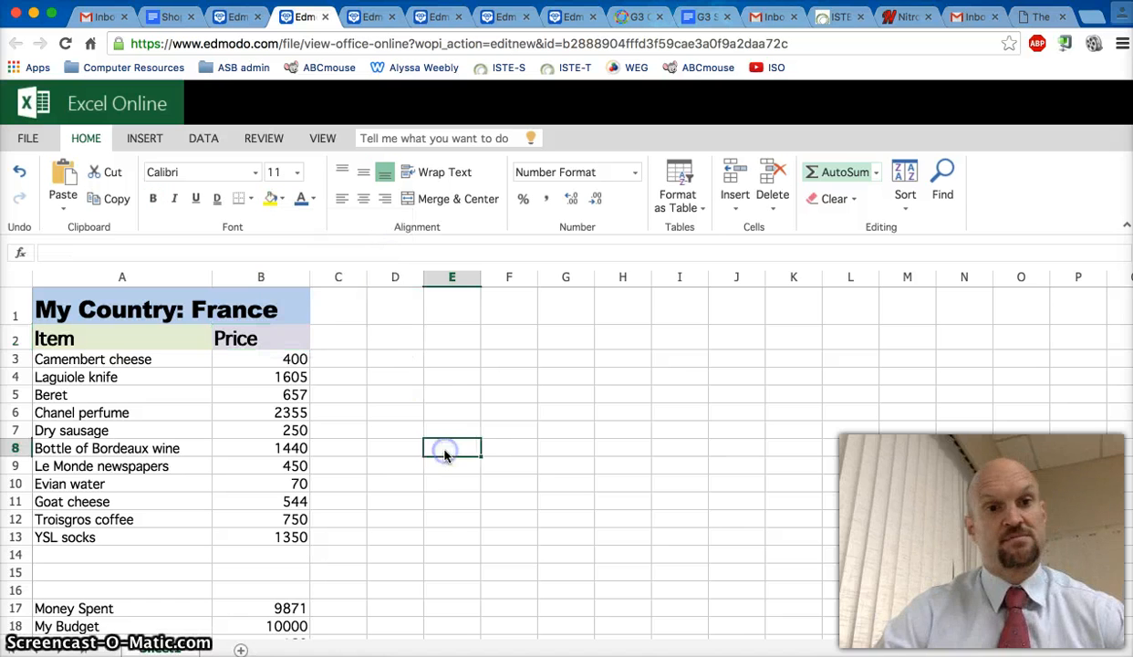
Set the font size of the item names in cells A3 to A13 to 12.
{"action": "left_click", "coordinate": [441, 523]}
{"action": "scroll", "coordinate": [442, 529], "scroll_direction": "down", "scroll_amount": 1}
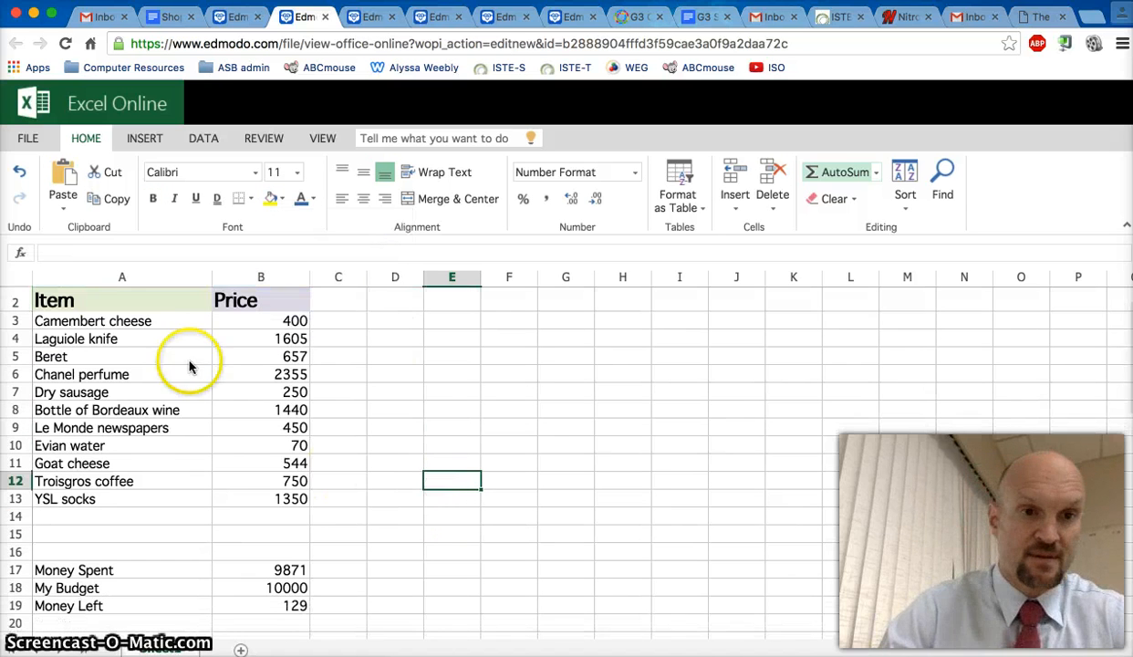
{"action": "left_click_drag", "start_coordinate": [142, 319], "coordinate": [146, 493]}
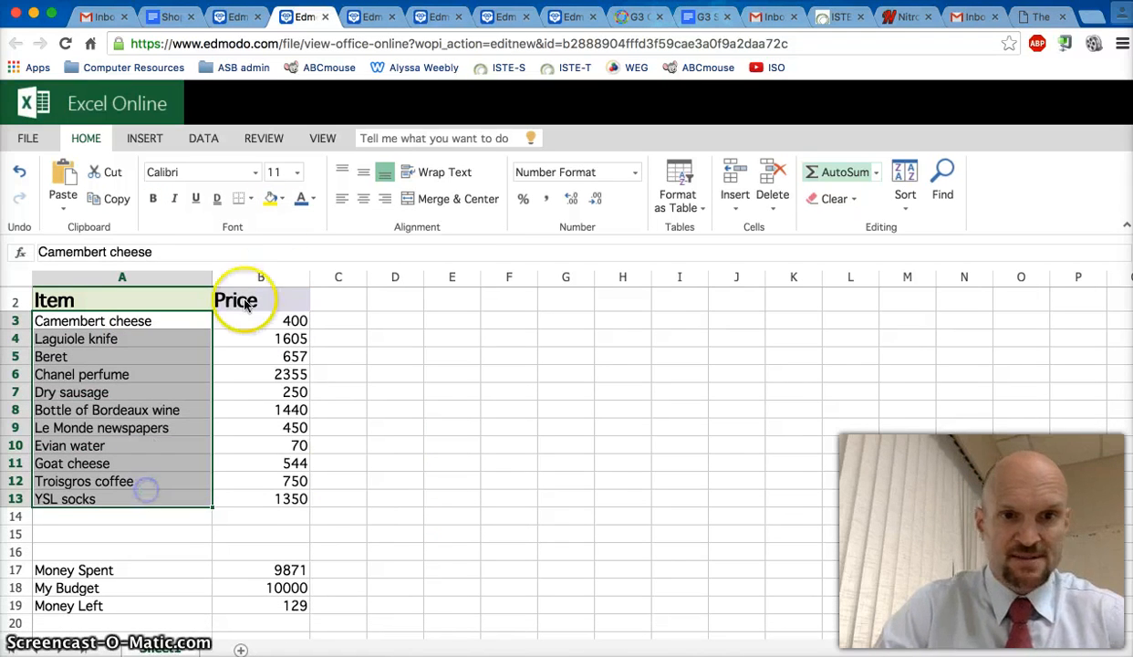
{"action": "left_click", "coordinate": [300, 173]}
{"action": "left_click", "coordinate": [279, 287]}
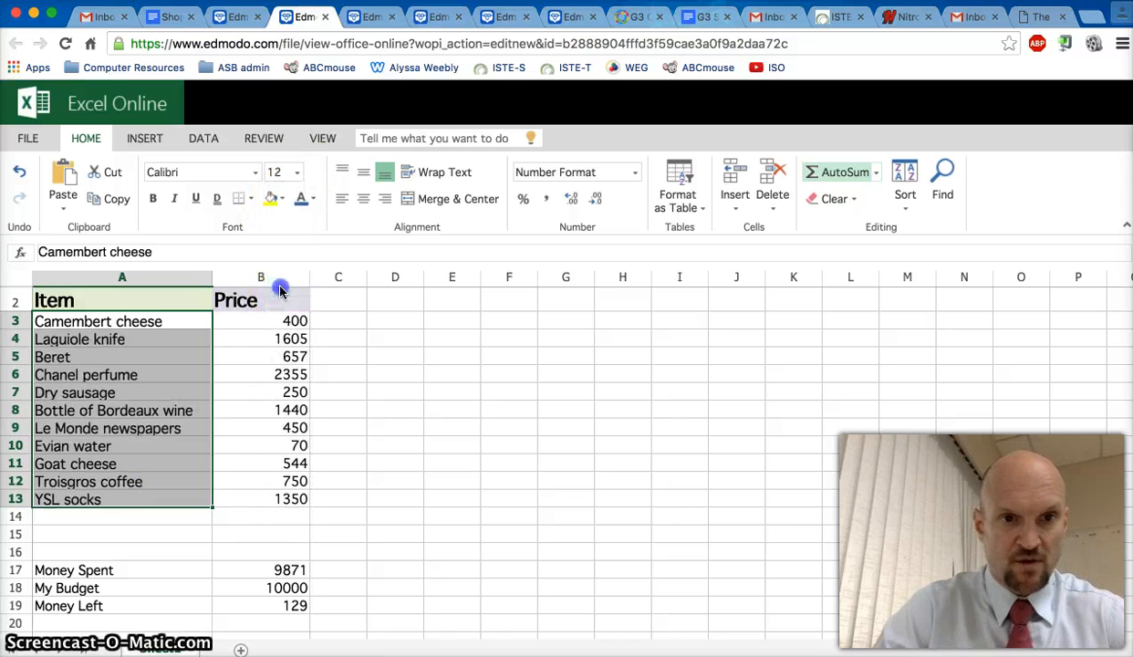
{"action": "left_click", "coordinate": [443, 434]}
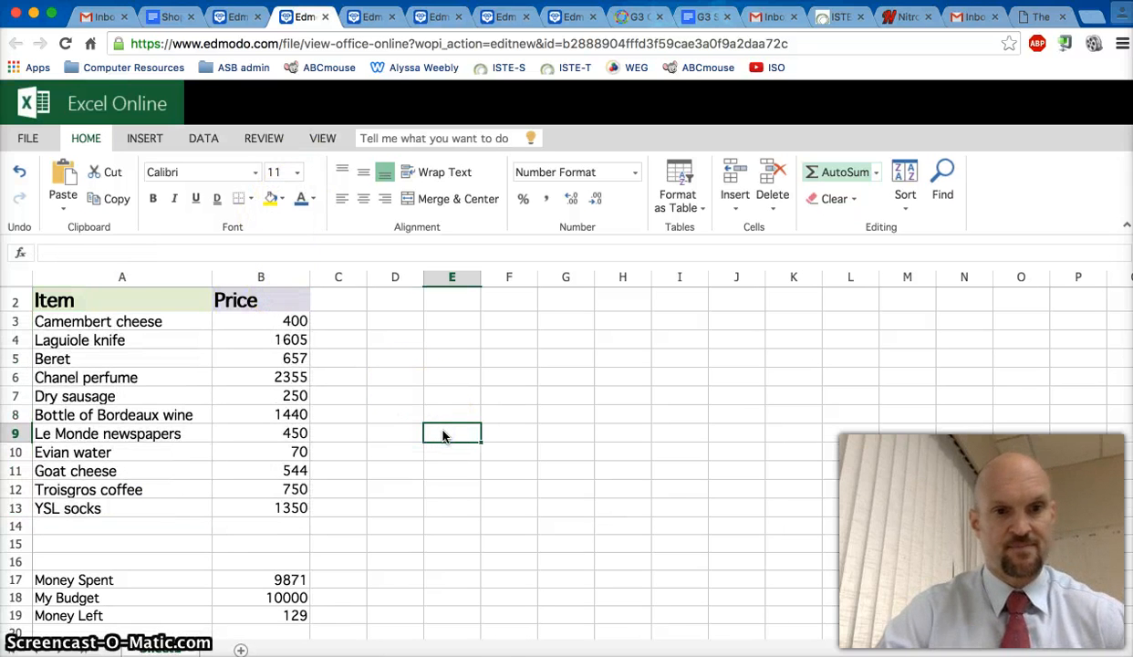
Make the Money Spent, My Budget and Money Left labels in A17:A19 bold at font size 16.
{"action": "scroll", "coordinate": [442, 436], "scroll_direction": "up", "scroll_amount": 1}
{"action": "scroll", "coordinate": [443, 435], "scroll_direction": "down", "scroll_amount": 4}
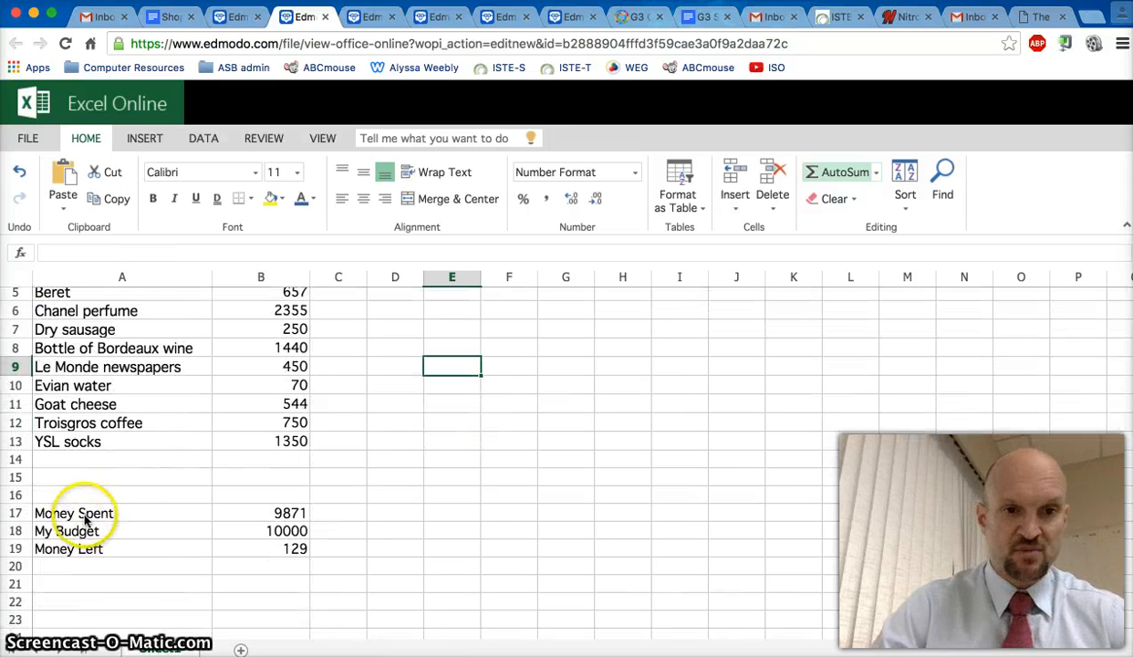
{"action": "left_click_drag", "start_coordinate": [83, 516], "coordinate": [89, 548]}
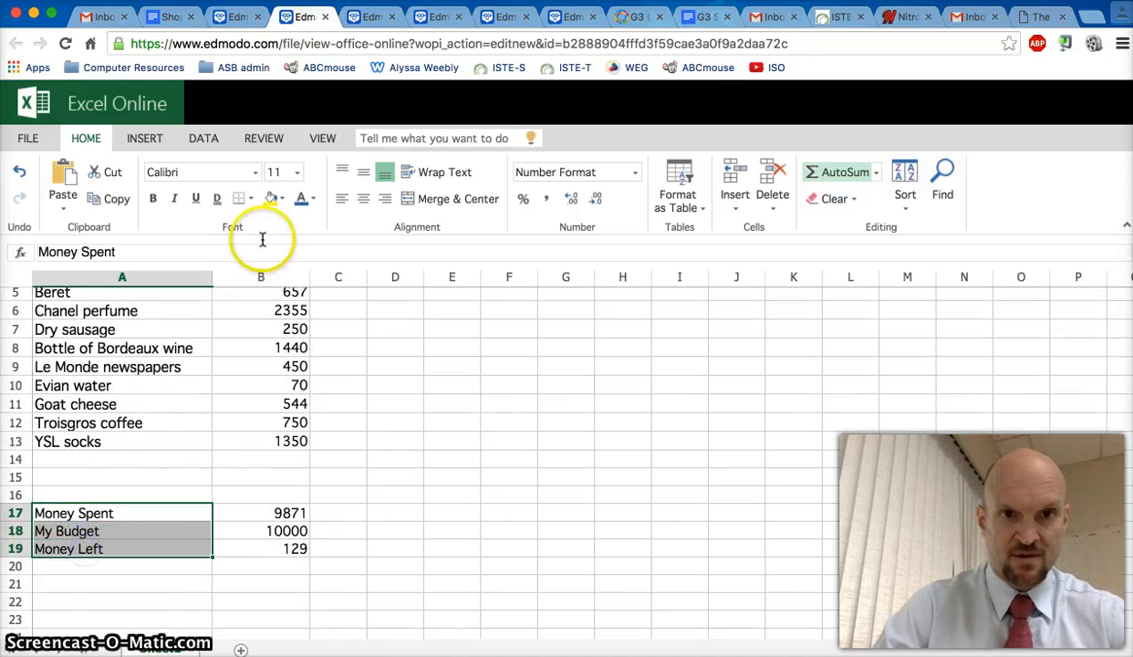
{"action": "left_click", "coordinate": [152, 200]}
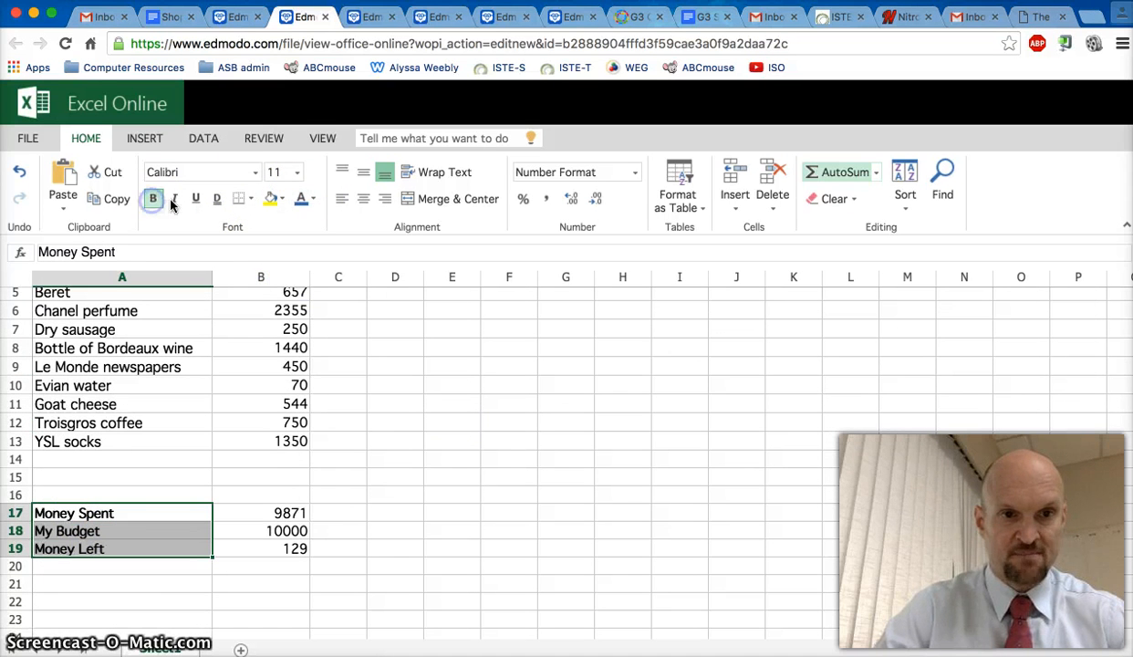
{"action": "left_click", "coordinate": [296, 171]}
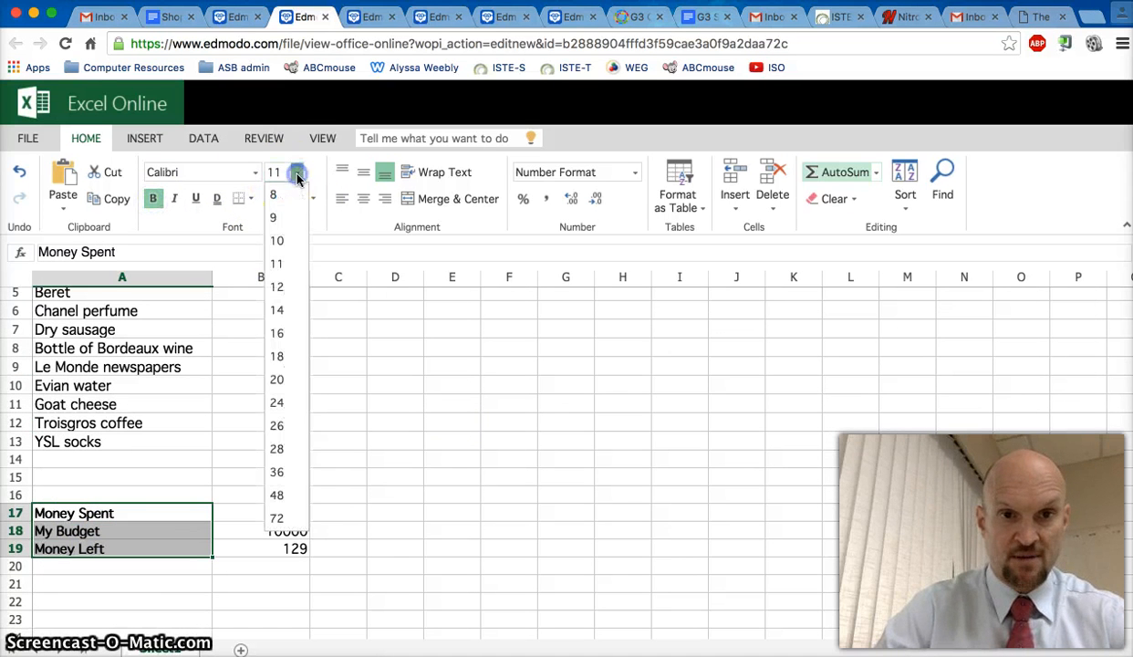
{"action": "left_click", "coordinate": [277, 333]}
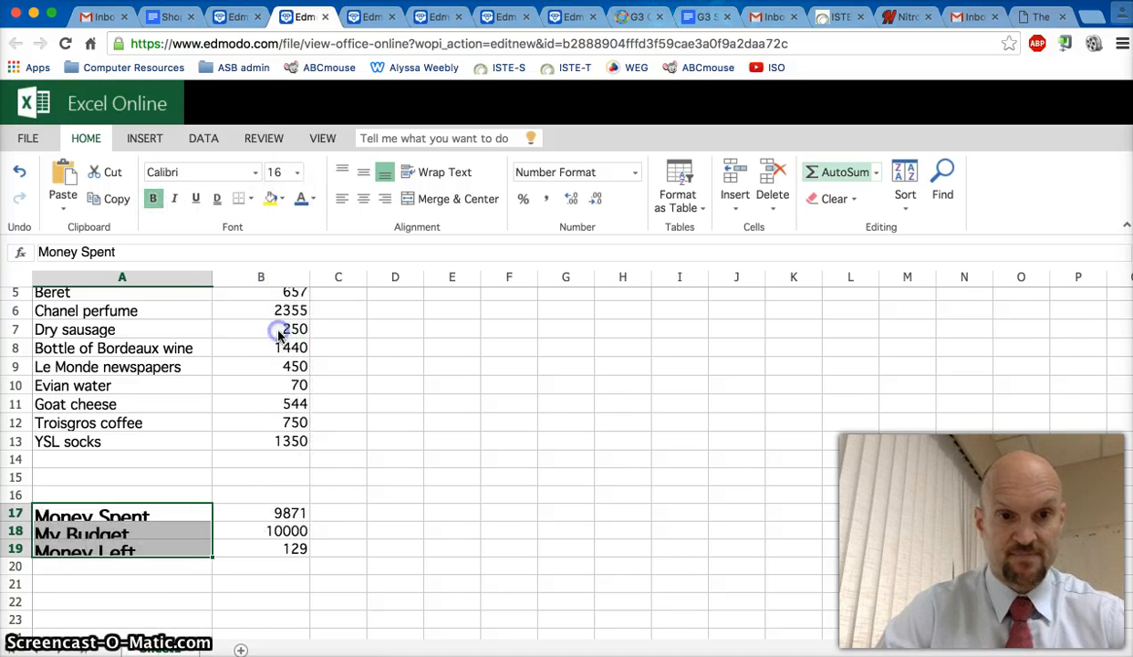
{"action": "left_click", "coordinate": [456, 484]}
Set the amounts in cells B17 to B19 to font size 16 and bold.
{"action": "left_click_drag", "start_coordinate": [281, 517], "coordinate": [292, 567]}
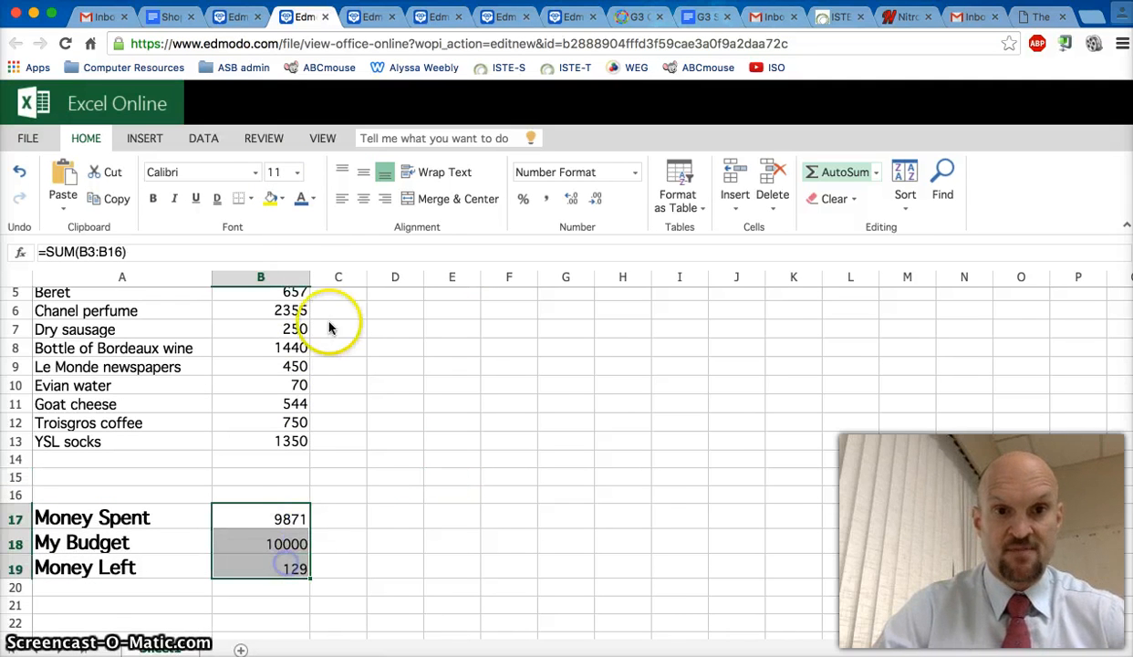
{"action": "left_click", "coordinate": [298, 174]}
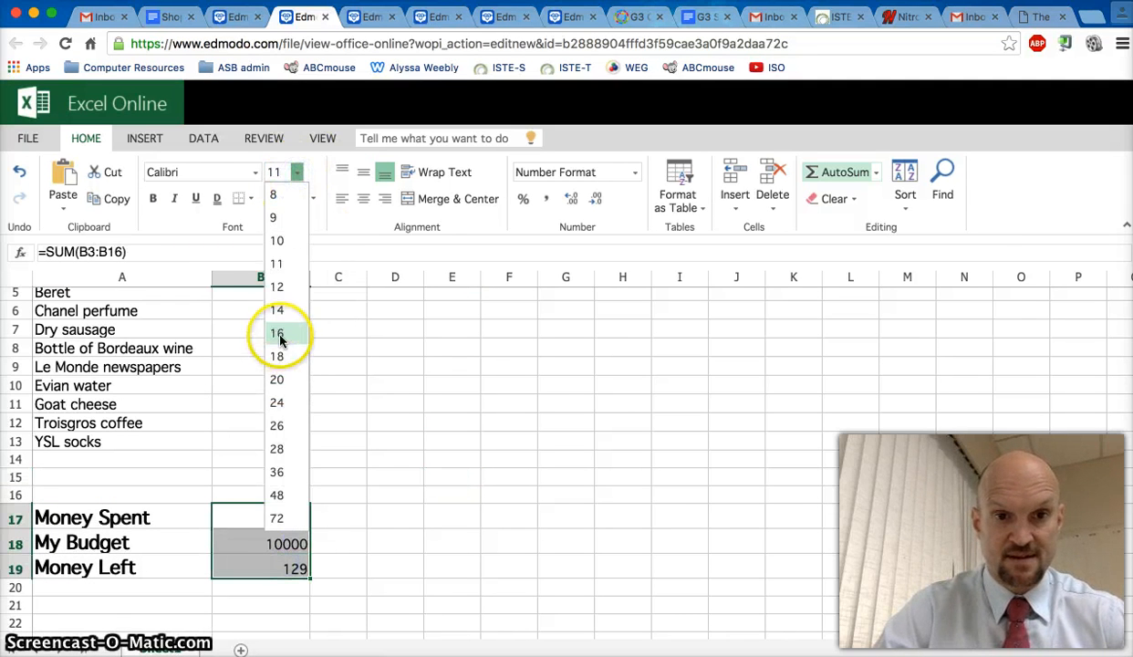
{"action": "left_click", "coordinate": [277, 333]}
{"action": "left_click", "coordinate": [153, 199]}
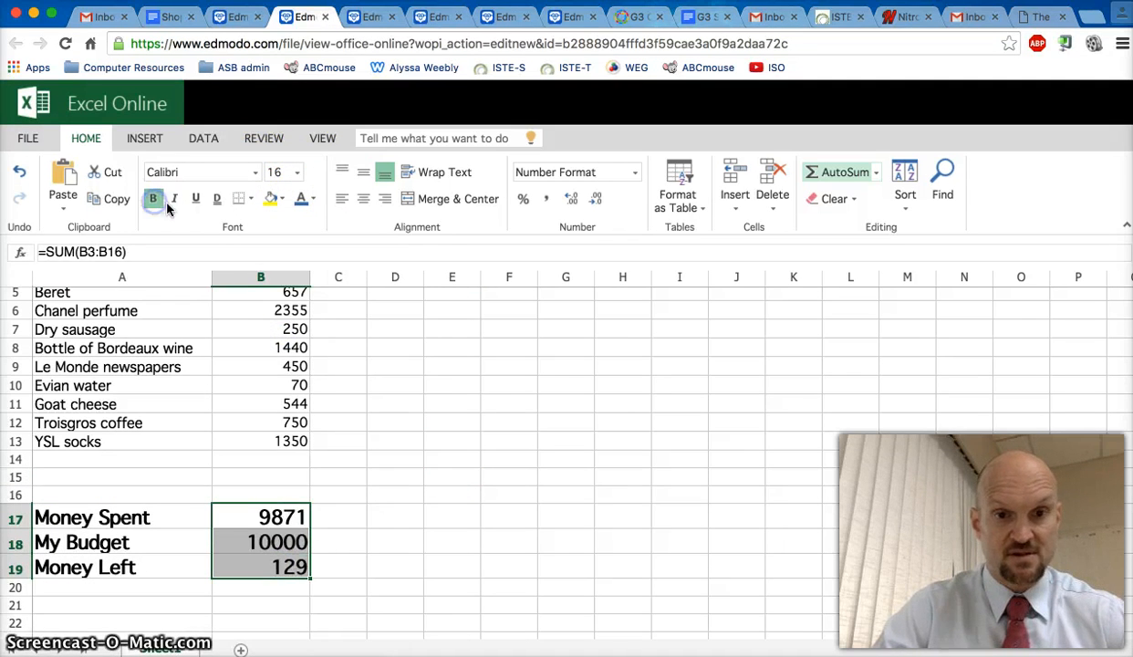
Look over the formatted sheet from the title row down to the money totals.
{"action": "left_click", "coordinate": [454, 402]}
{"action": "left_click", "coordinate": [451, 442]}
{"action": "left_click", "coordinate": [436, 534]}
{"action": "scroll", "coordinate": [426, 527], "scroll_direction": "up", "scroll_amount": 3}
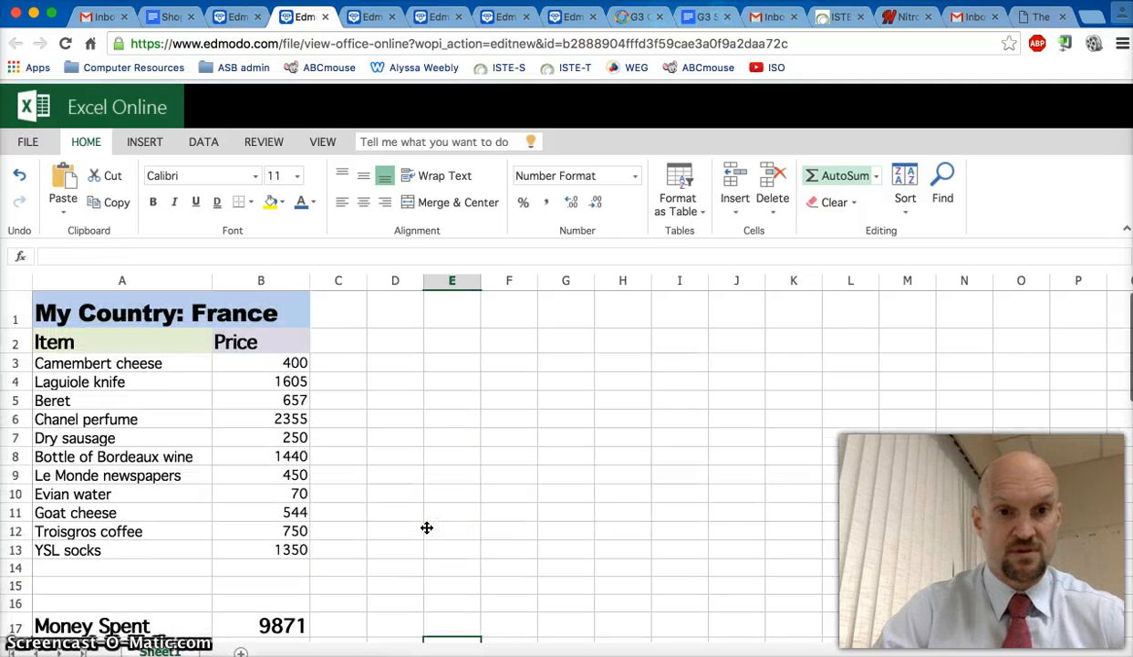
{"action": "scroll", "coordinate": [426, 527], "scroll_direction": "down", "scroll_amount": 3}
{"action": "scroll", "coordinate": [426, 528], "scroll_direction": "up", "scroll_amount": 2}
{"action": "scroll", "coordinate": [426, 527], "scroll_direction": "up", "scroll_amount": 1}
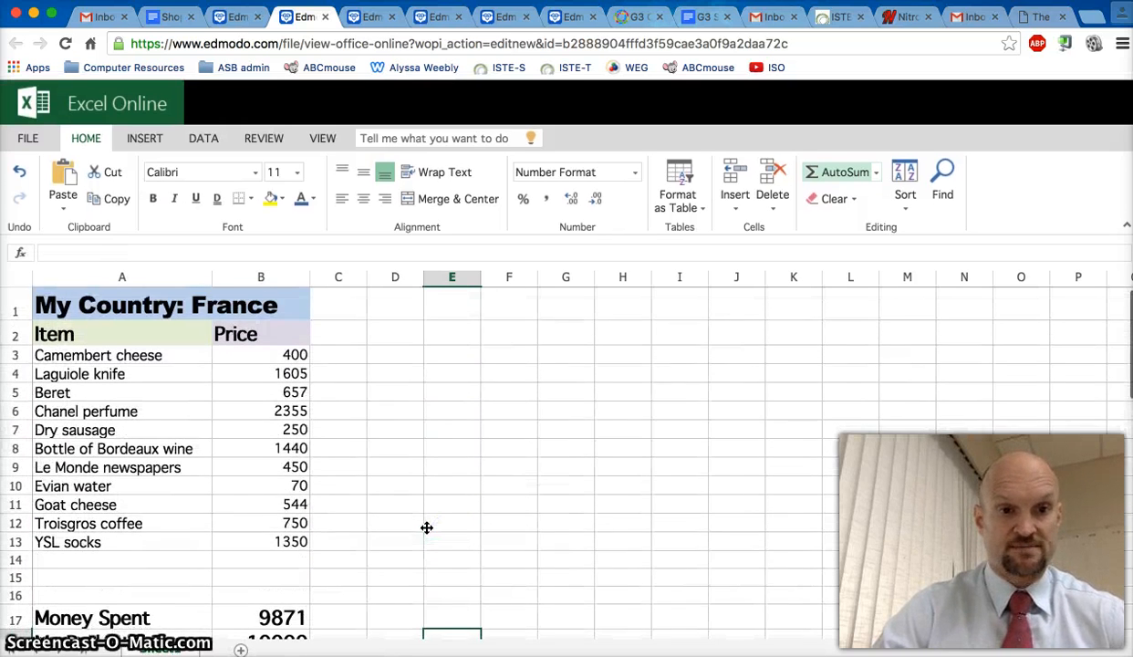
Delete two of the three blank rows between the YSL socks row and the Money Spent row.
{"action": "scroll", "coordinate": [426, 527], "scroll_direction": "down", "scroll_amount": 3}
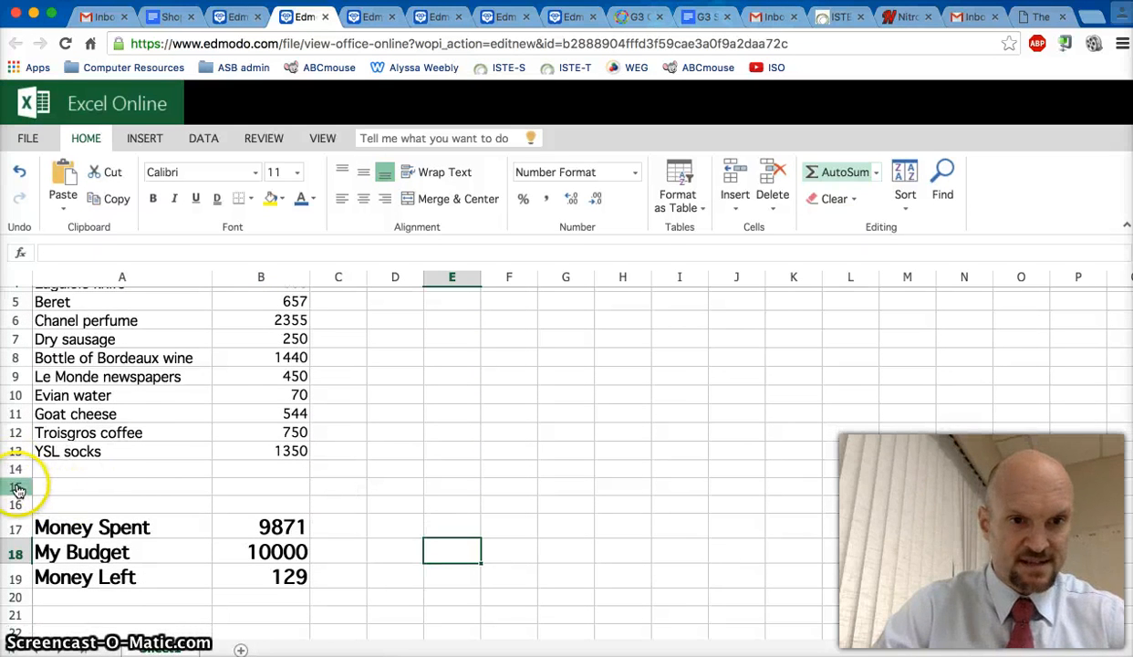
{"action": "left_click", "coordinate": [14, 488]}
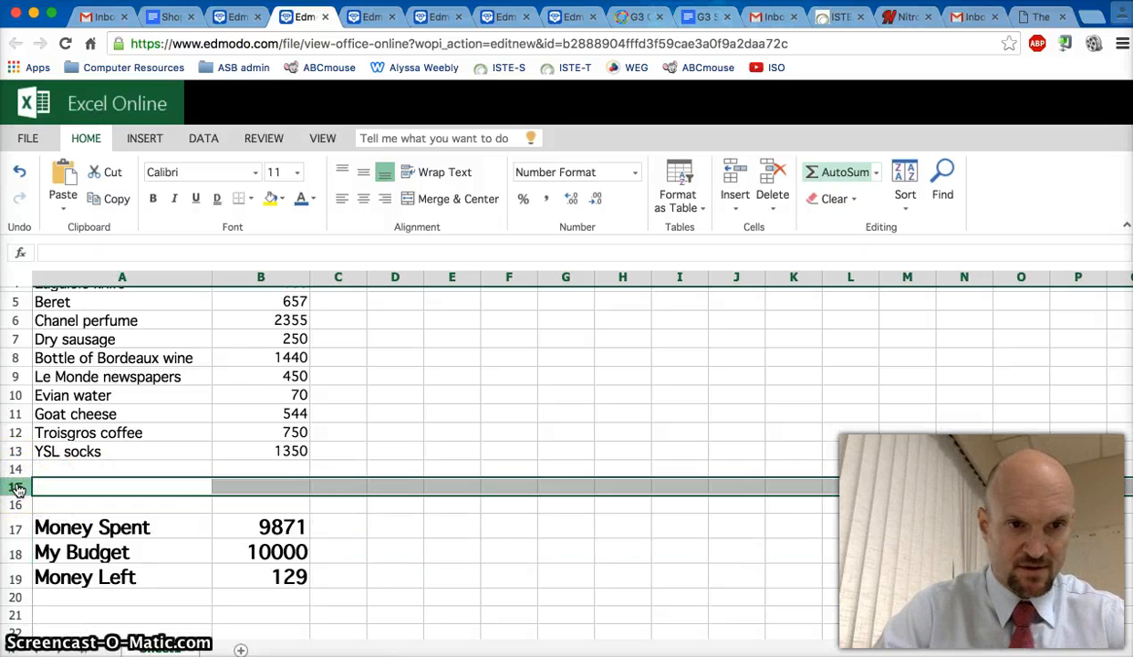
{"action": "right_click", "coordinate": [17, 489]}
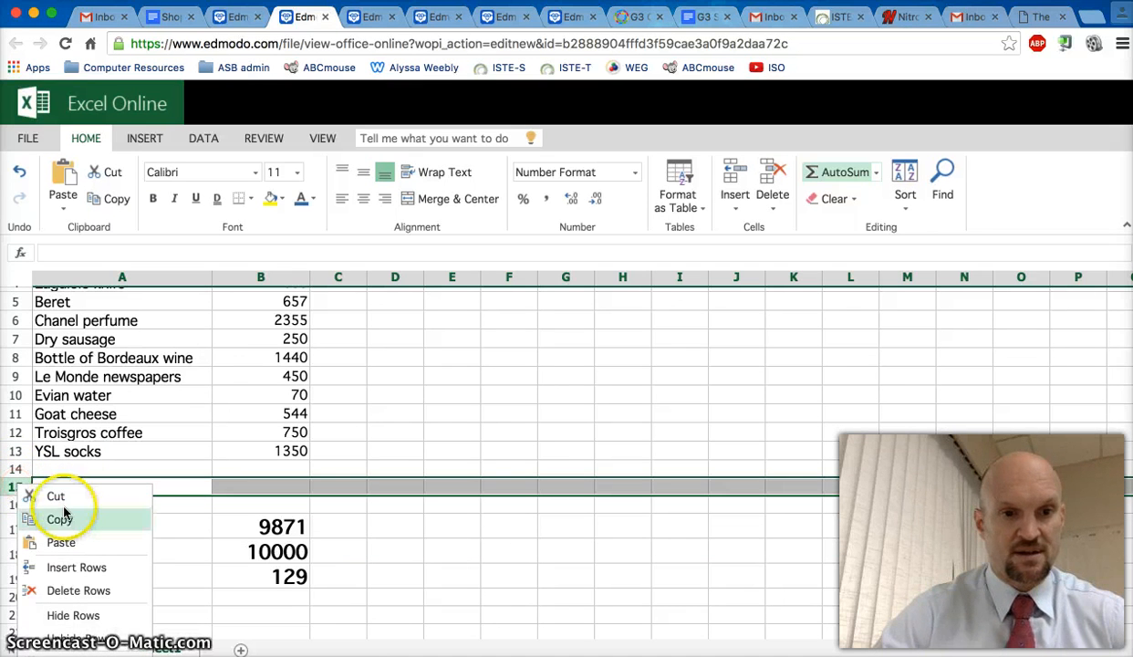
{"action": "left_click", "coordinate": [83, 590]}
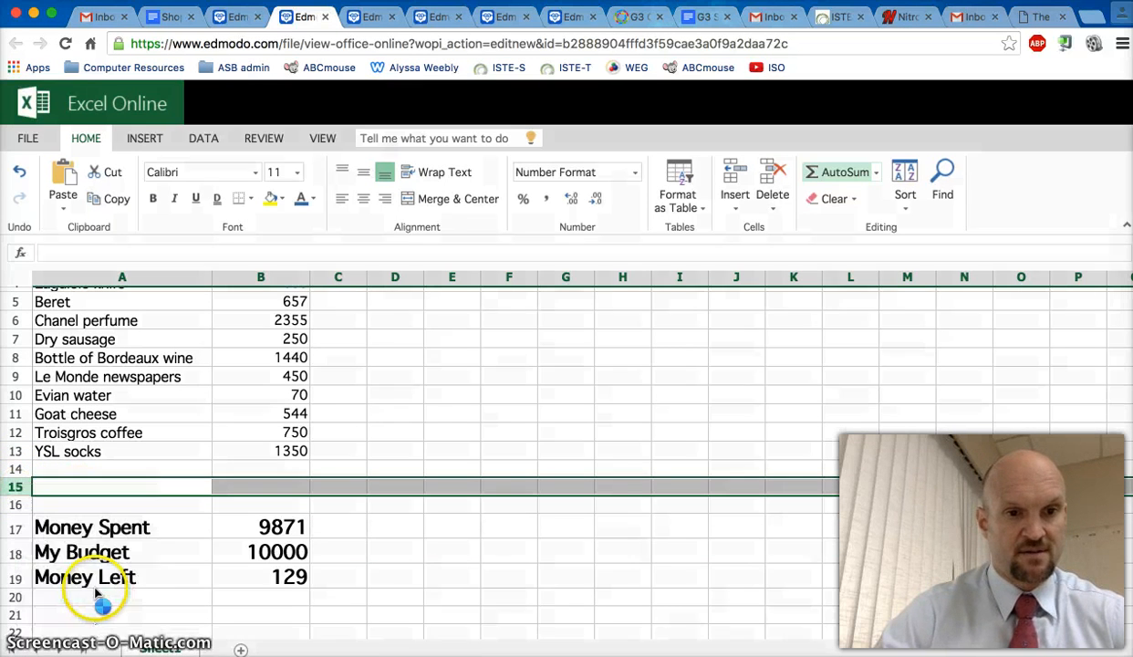
{"action": "right_click", "coordinate": [16, 470]}
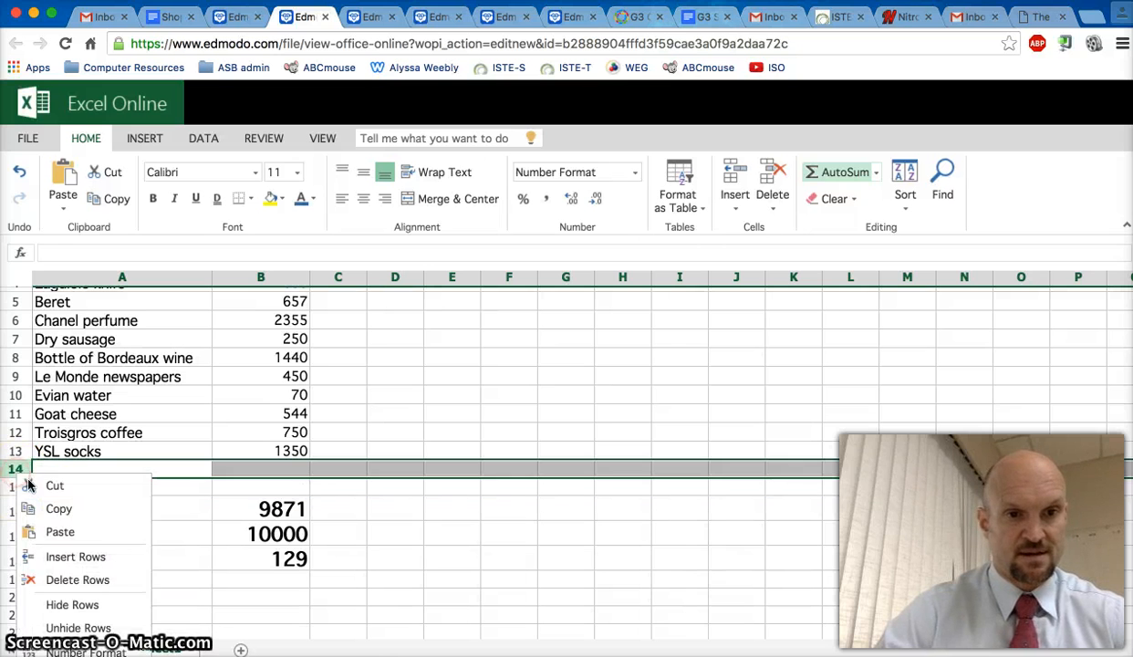
{"action": "left_click", "coordinate": [80, 580]}
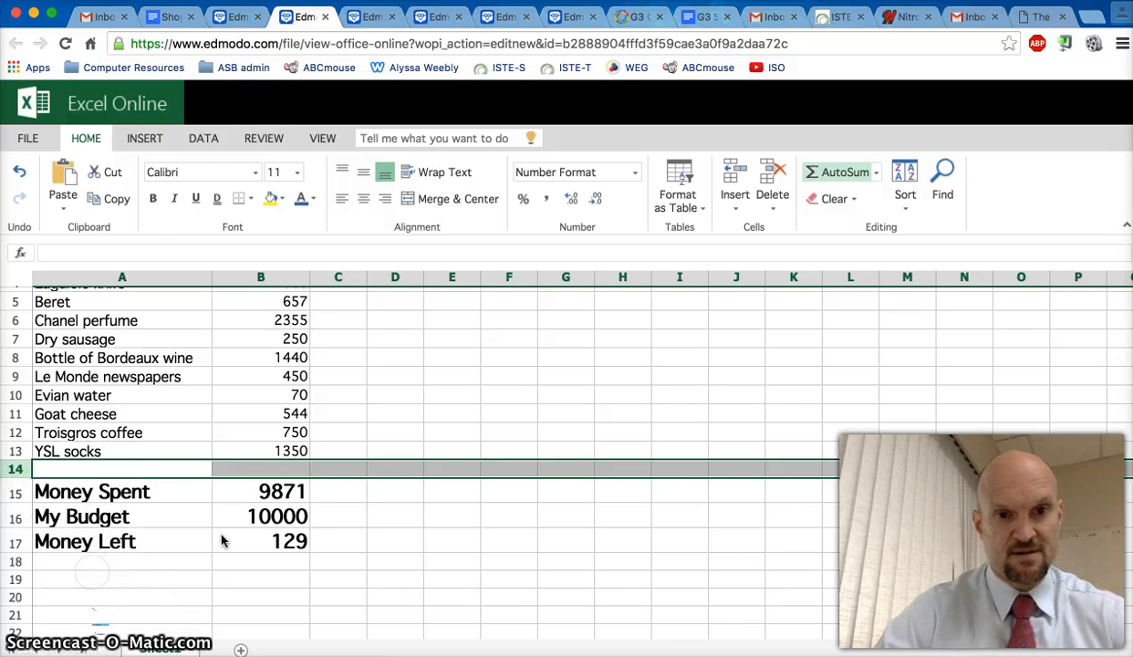
{"action": "left_click", "coordinate": [442, 536]}
Fill the Money Left label and its amount in A17:B17 with a light orange background color.
{"action": "scroll", "coordinate": [443, 536], "scroll_direction": "up", "scroll_amount": 3}
{"action": "scroll", "coordinate": [442, 537], "scroll_direction": "up", "scroll_amount": 1}
{"action": "scroll", "coordinate": [442, 537], "scroll_direction": "down", "scroll_amount": 1}
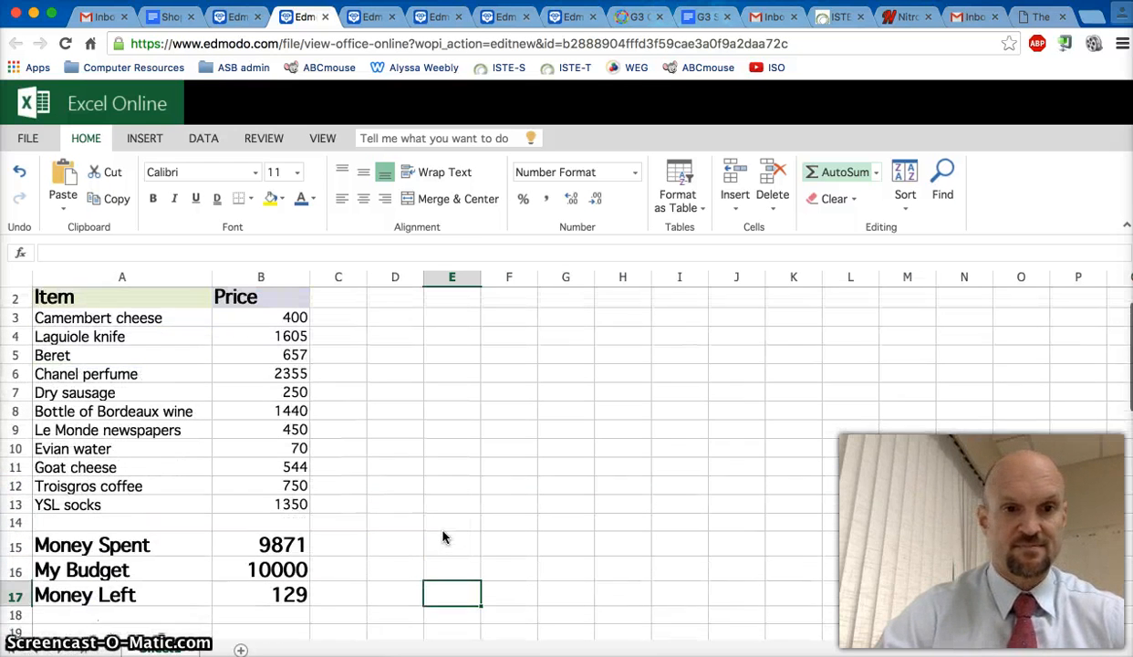
{"action": "left_click", "coordinate": [85, 609]}
{"action": "left_click_drag", "start_coordinate": [85, 608], "coordinate": [243, 607]}
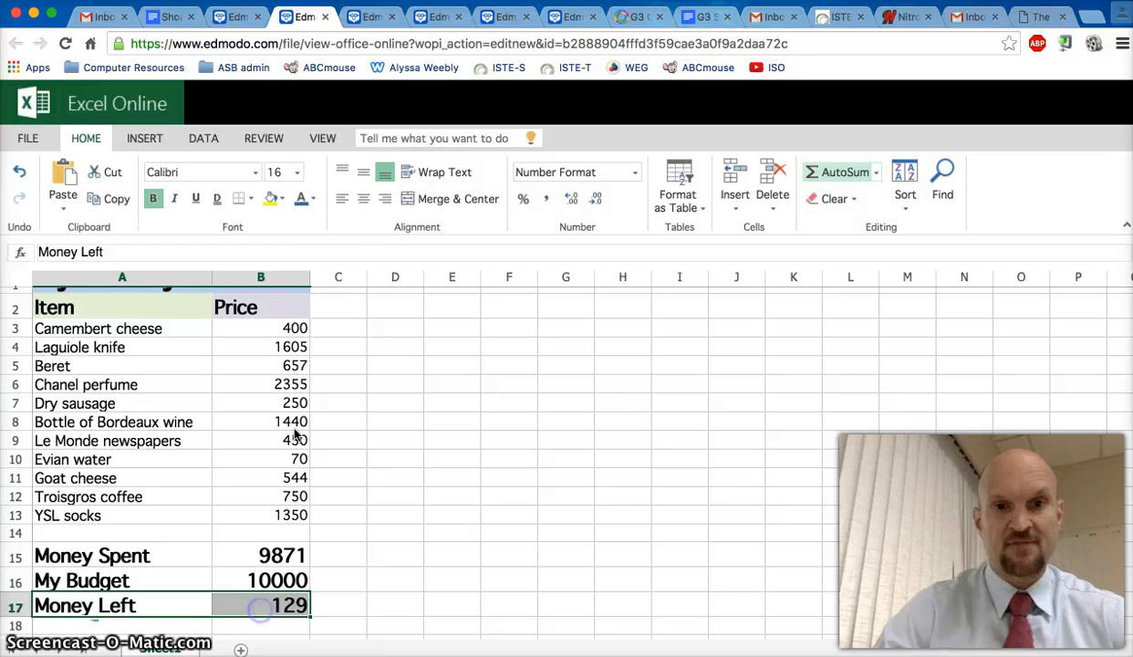
{"action": "left_click", "coordinate": [285, 200]}
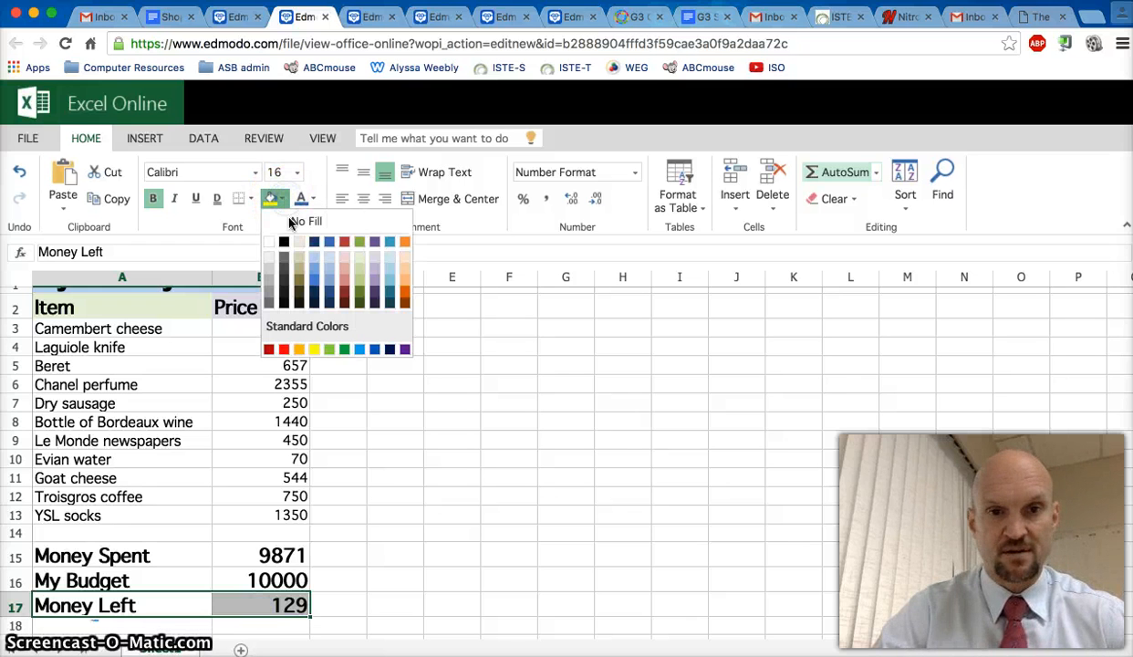
{"action": "left_click", "coordinate": [405, 257]}
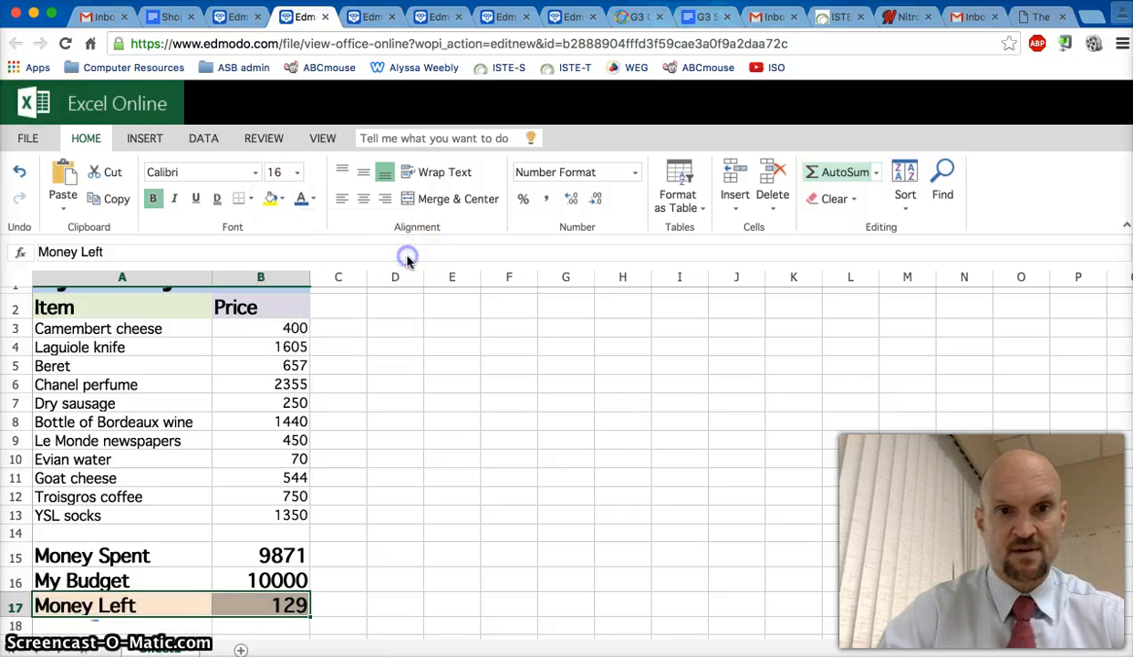
{"action": "scroll", "coordinate": [527, 503], "scroll_direction": "up", "scroll_amount": 2}
{"action": "left_click", "coordinate": [525, 497]}
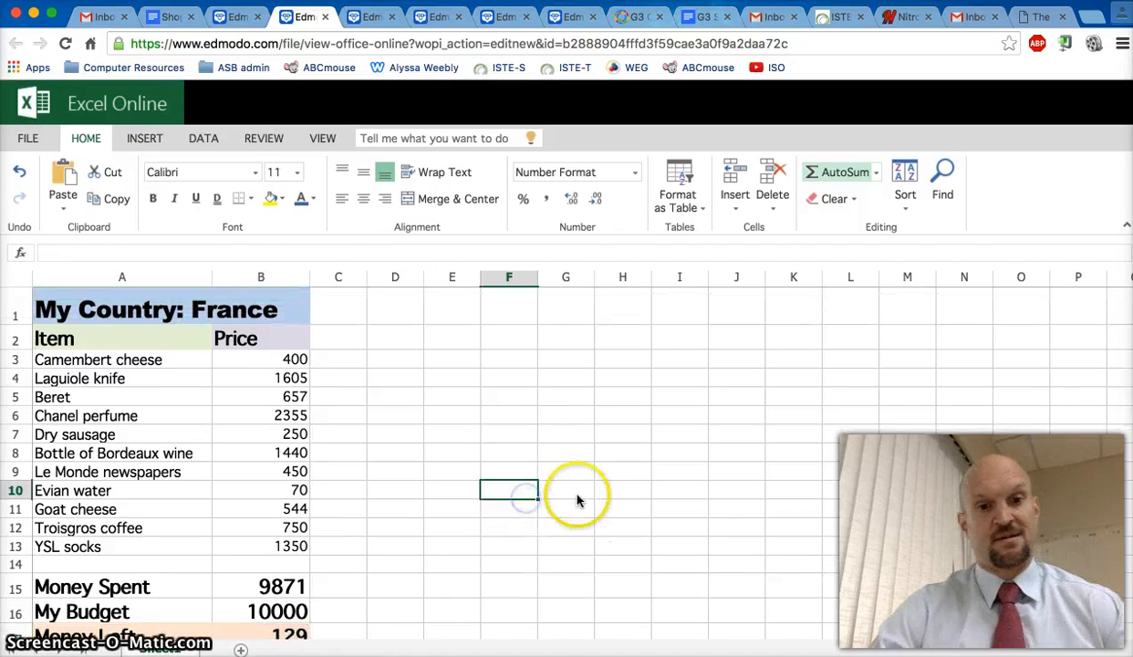
Open the number format settings for the amounts in B3:B17 and choose the Currency category.
{"action": "scroll", "coordinate": [577, 500], "scroll_direction": "down", "scroll_amount": 1}
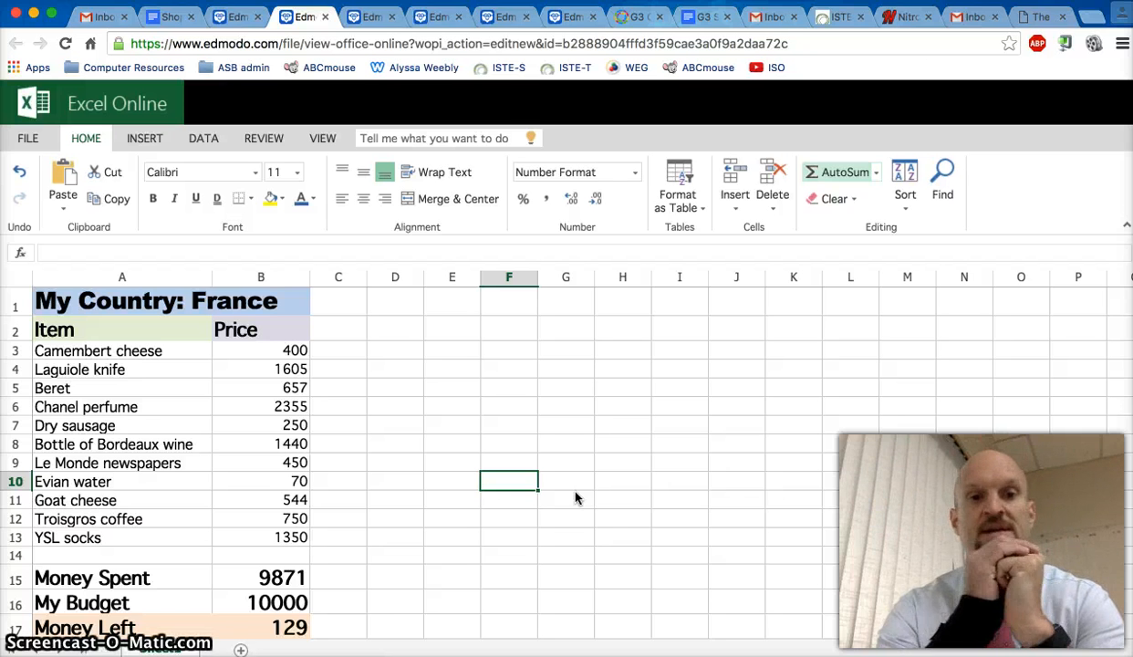
{"action": "left_click", "coordinate": [278, 356]}
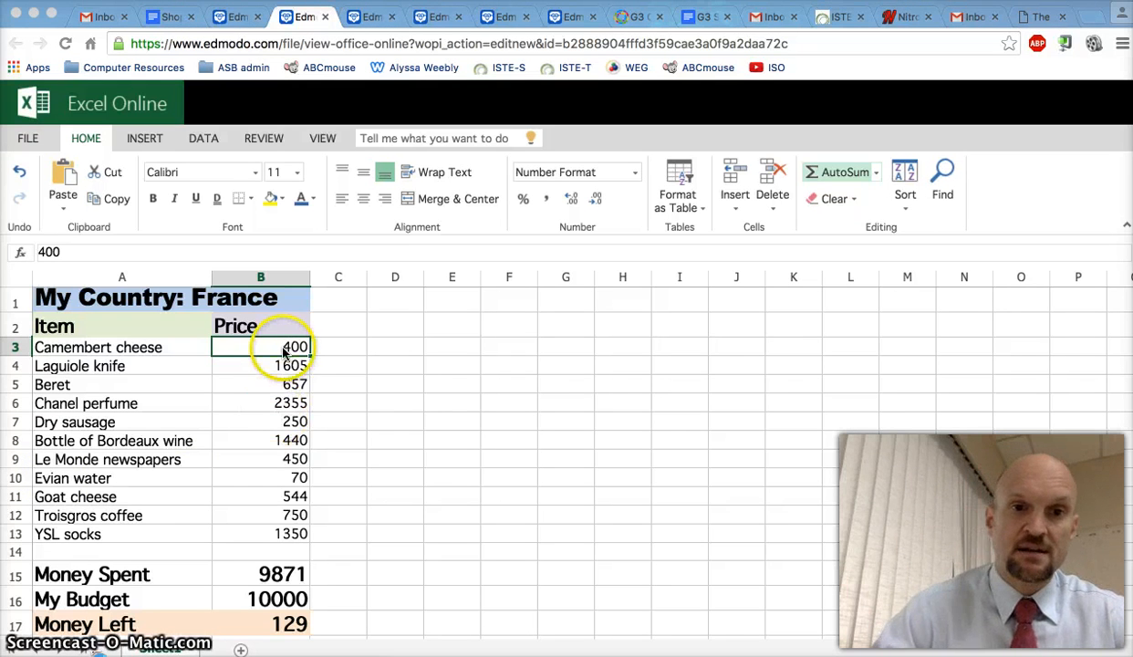
{"action": "left_click", "coordinate": [280, 423]}
{"action": "left_click", "coordinate": [289, 387]}
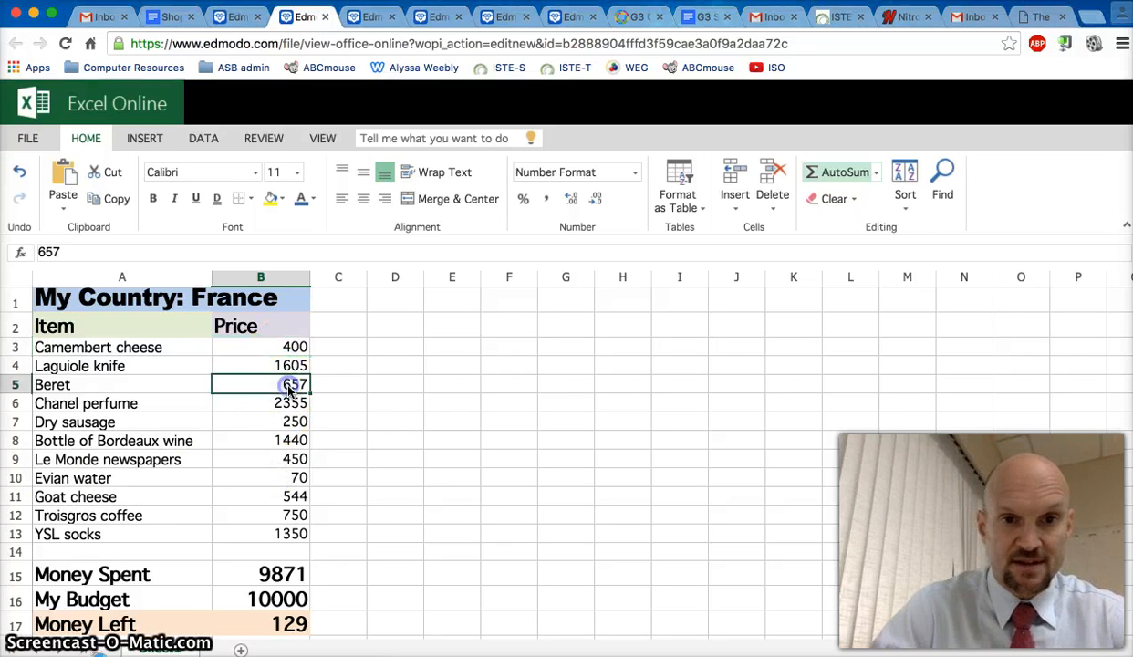
{"action": "left_click_drag", "start_coordinate": [288, 347], "coordinate": [299, 624]}
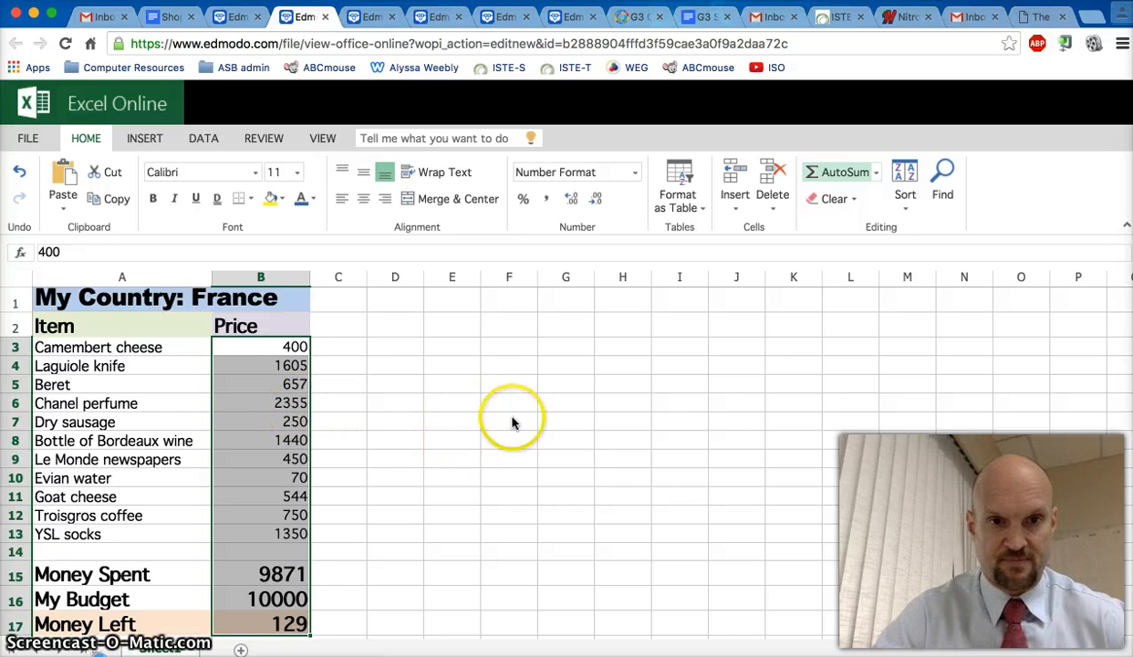
{"action": "right_click", "coordinate": [268, 387]}
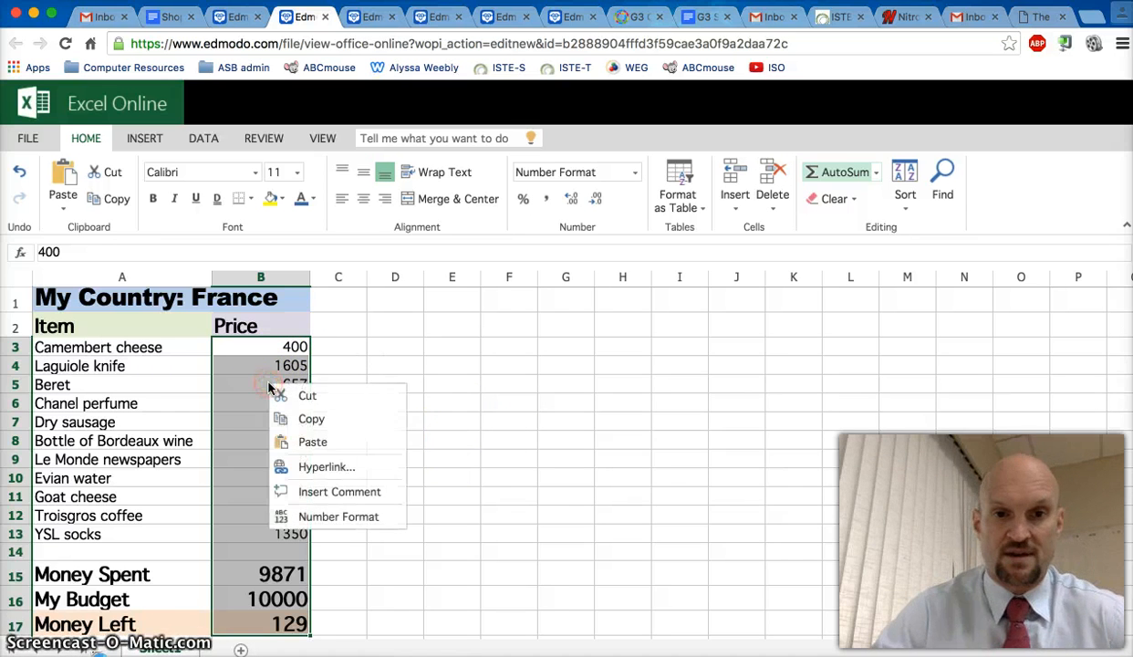
{"action": "left_click", "coordinate": [364, 520]}
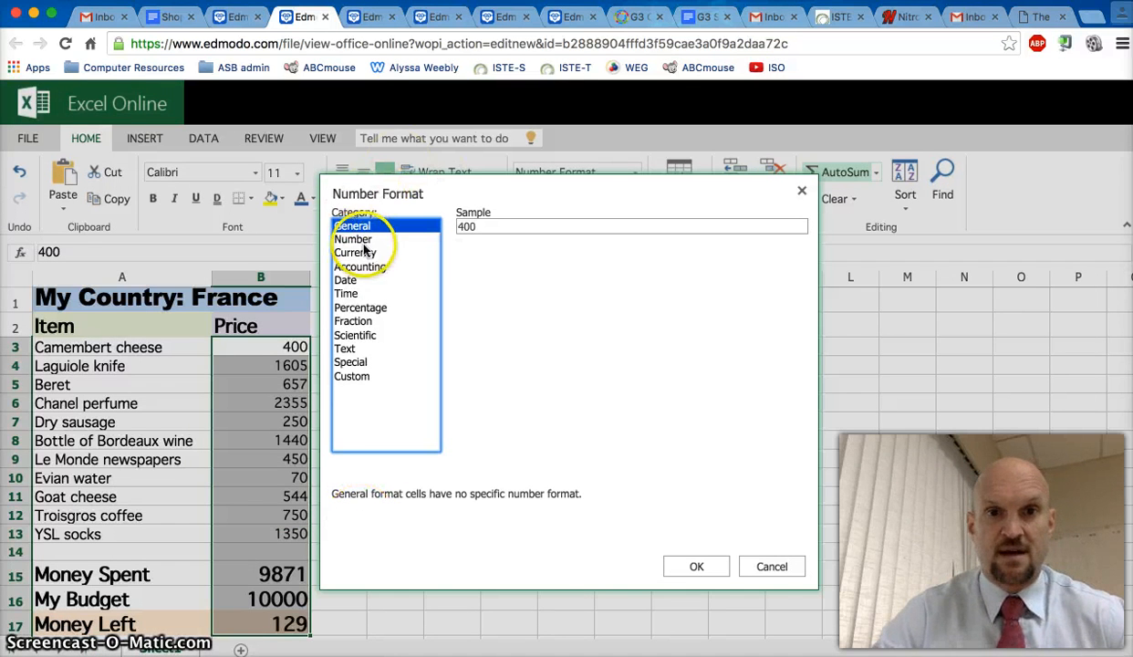
{"action": "left_click", "coordinate": [354, 253]}
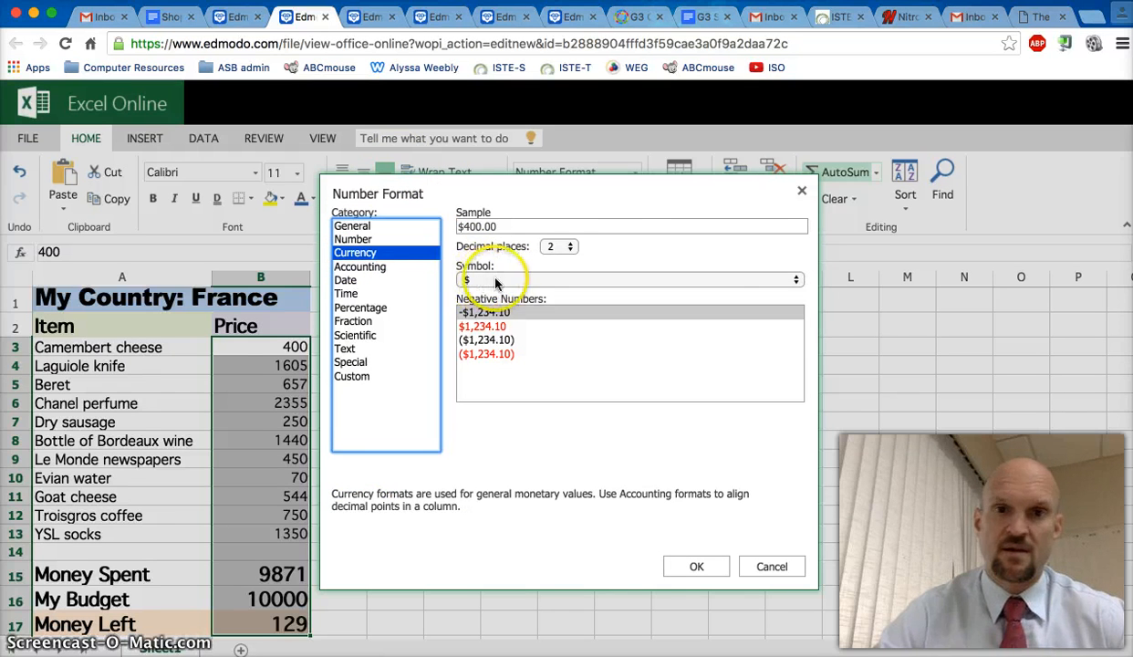
Set the currency symbol to ฿ Thai and apply the format to the selected amounts.
{"action": "left_click", "coordinate": [794, 280]}
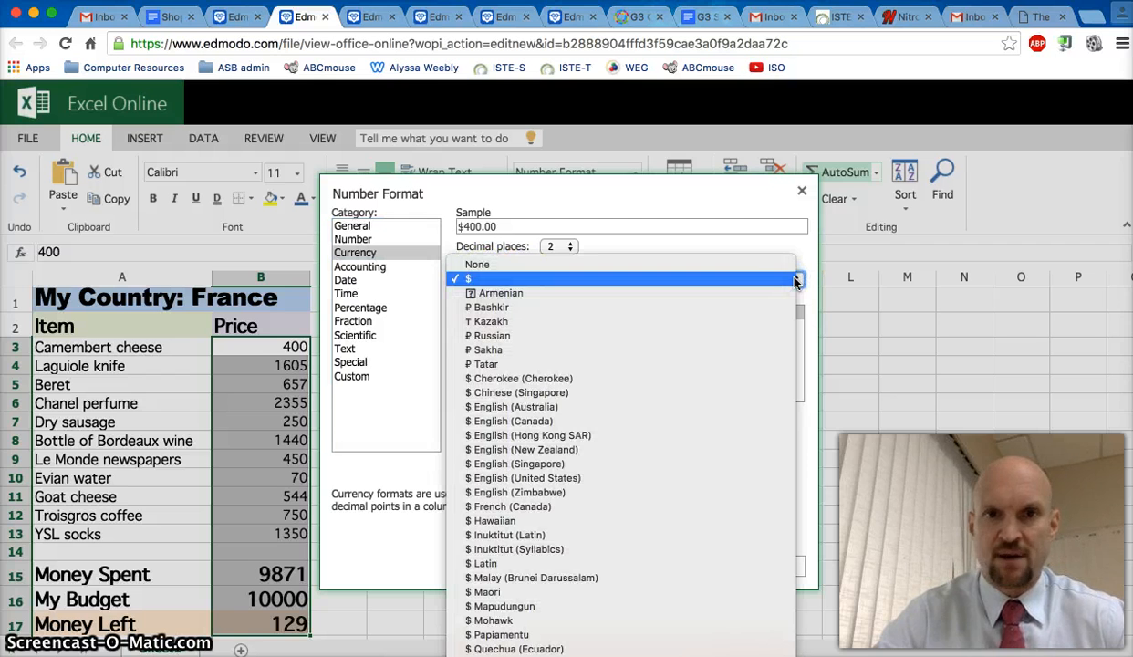
{"action": "scroll", "coordinate": [739, 470], "scroll_direction": "down", "scroll_amount": 3}
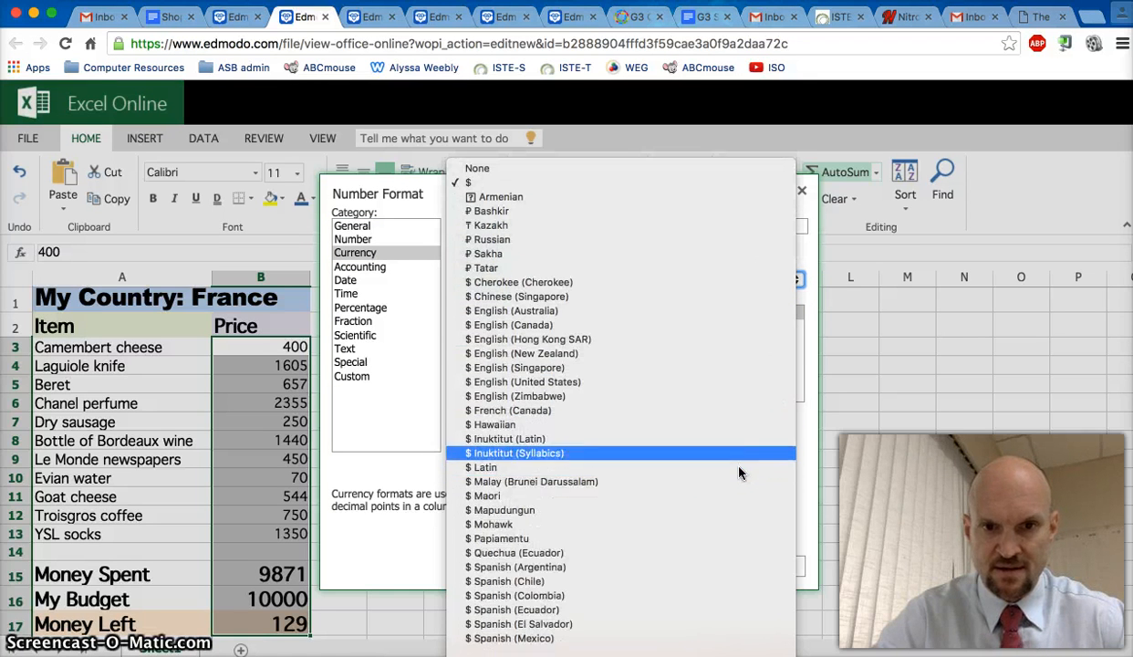
{"action": "scroll", "coordinate": [739, 472], "scroll_direction": "down", "scroll_amount": 5}
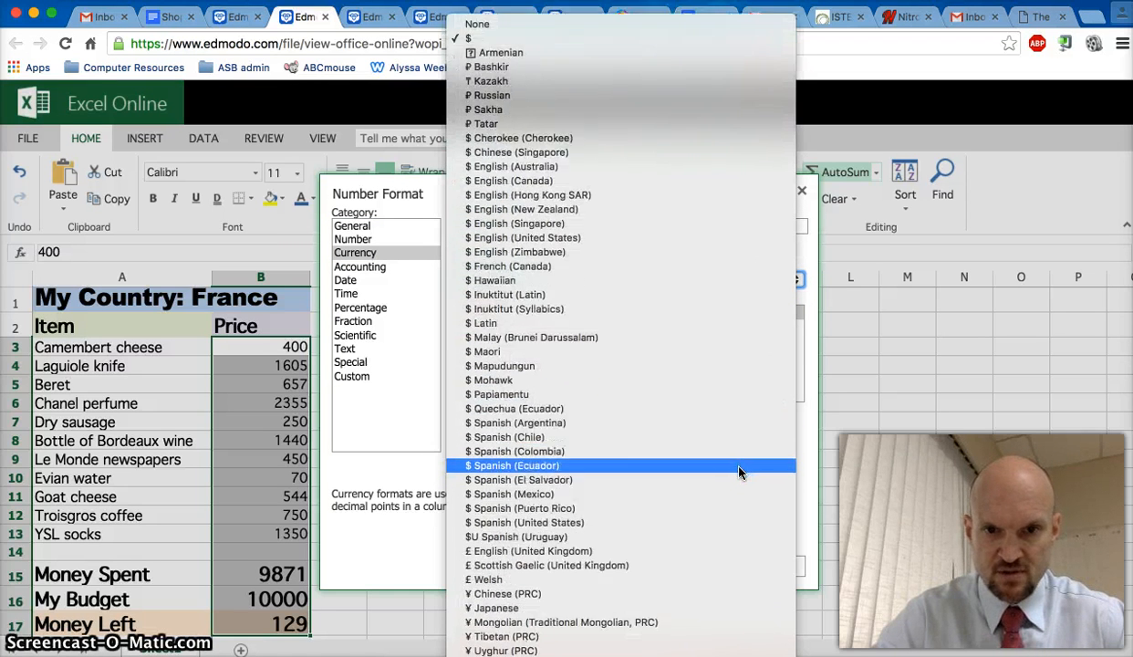
{"action": "scroll", "coordinate": [740, 472], "scroll_direction": "down", "scroll_amount": 5}
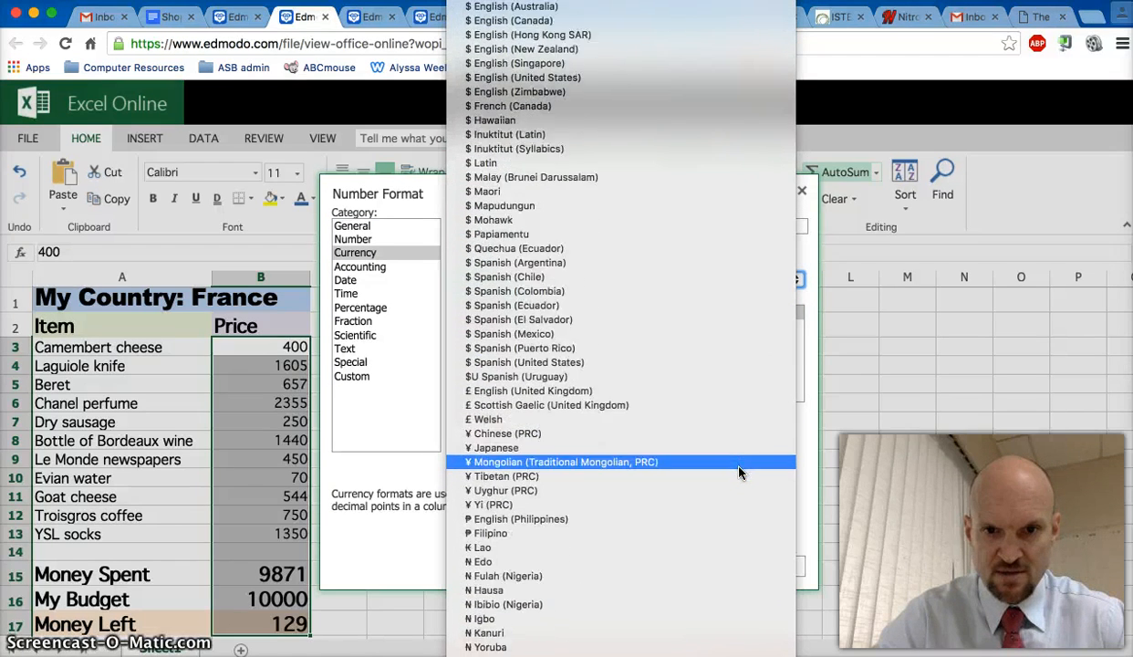
{"action": "scroll", "coordinate": [739, 471], "scroll_direction": "down", "scroll_amount": 15}
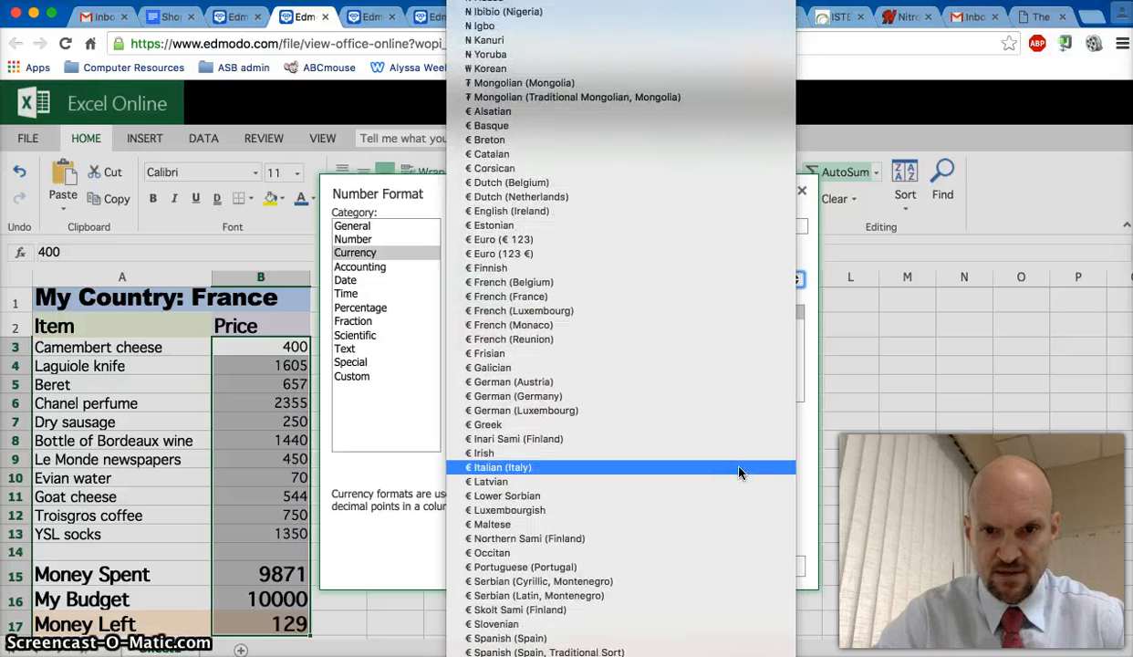
{"action": "scroll", "coordinate": [739, 472], "scroll_direction": "down", "scroll_amount": 5}
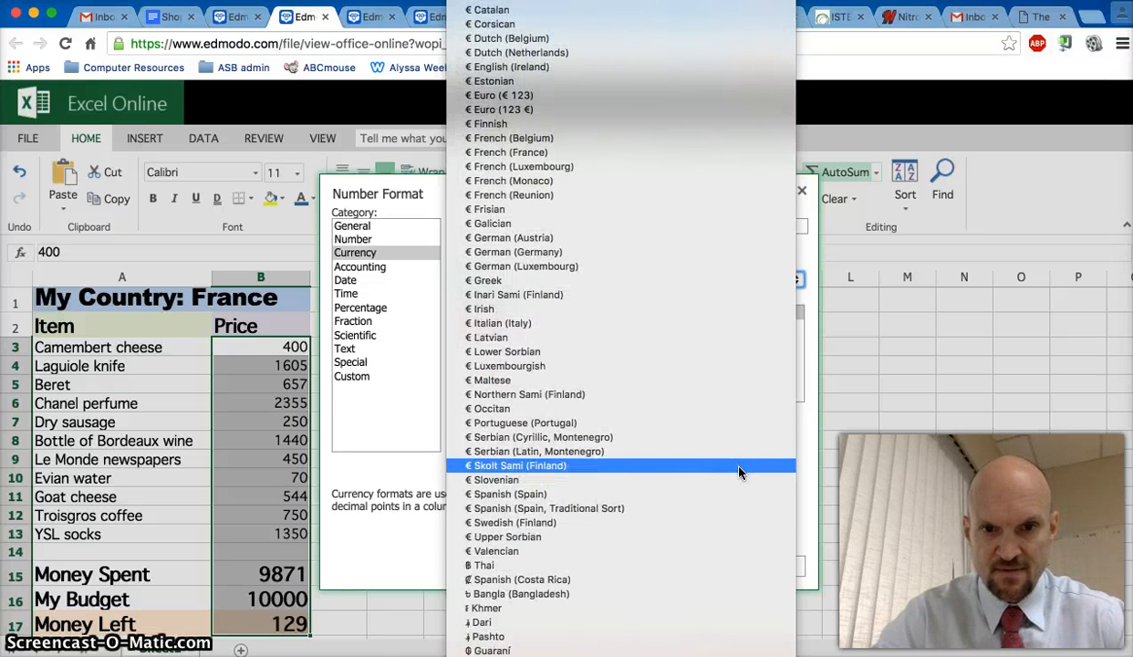
{"action": "left_click", "coordinate": [483, 567]}
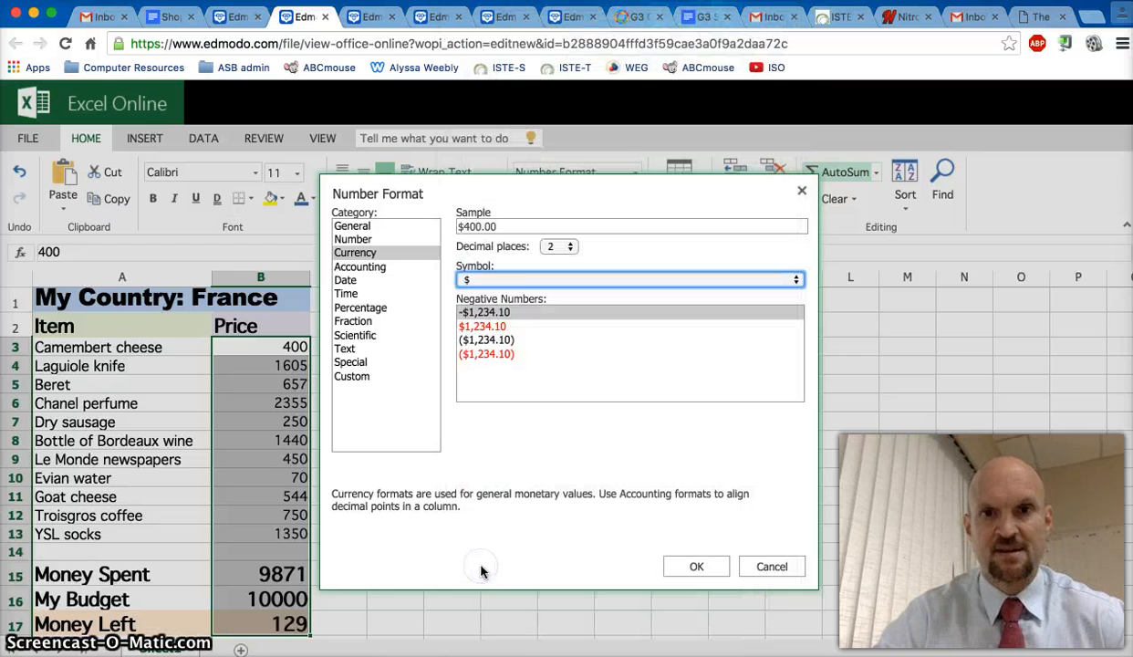
{"action": "left_click", "coordinate": [699, 568]}
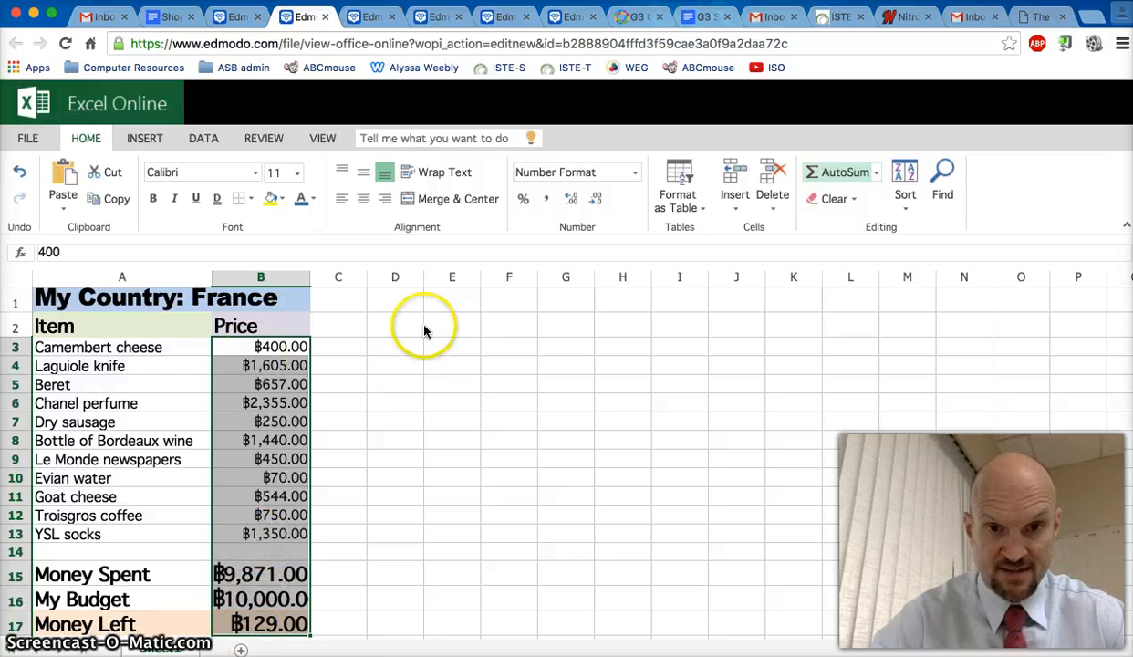
Reduce the amounts in B3:B17 to zero decimal places and deselect them.
{"action": "left_click", "coordinate": [595, 200]}
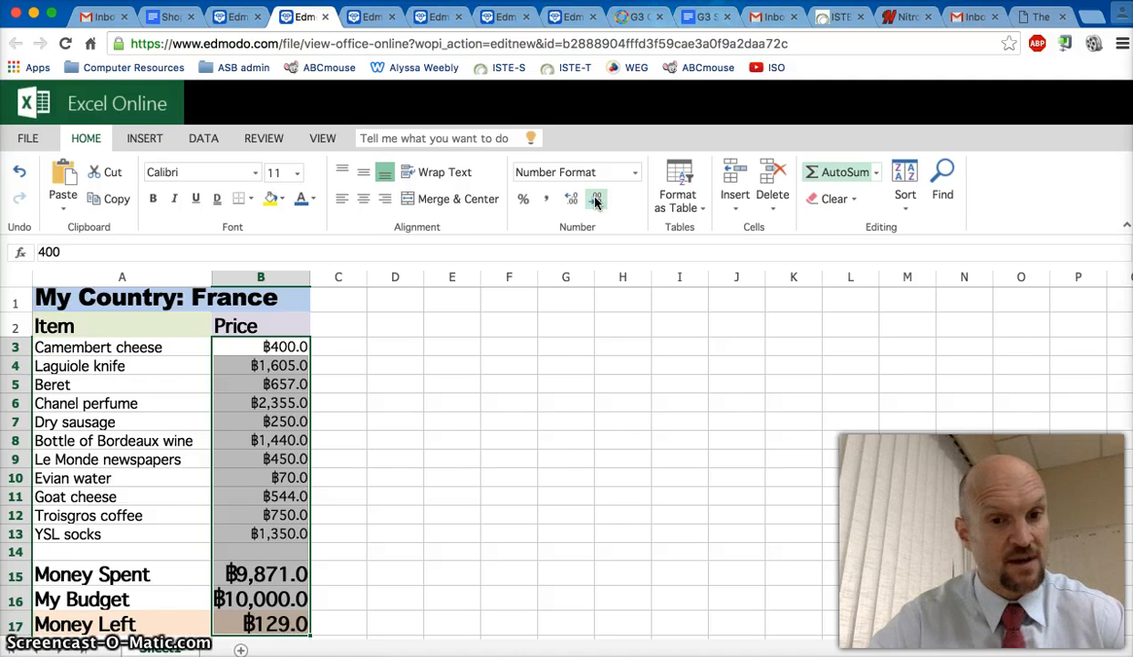
{"action": "left_click", "coordinate": [595, 199]}
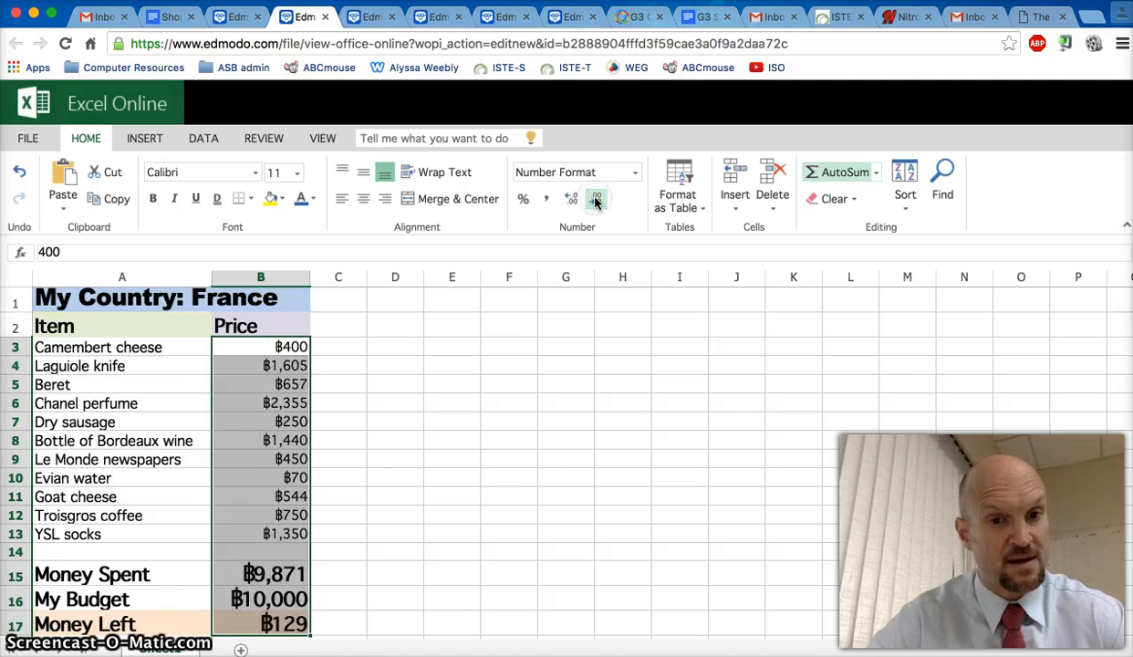
{"action": "left_click", "coordinate": [589, 420]}
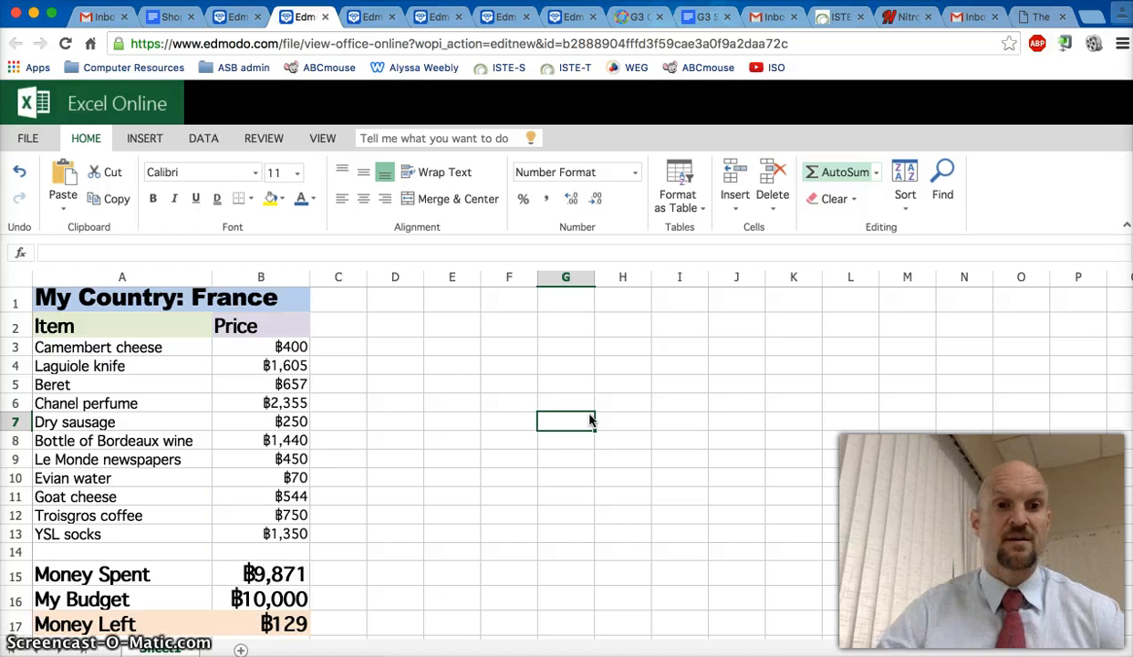